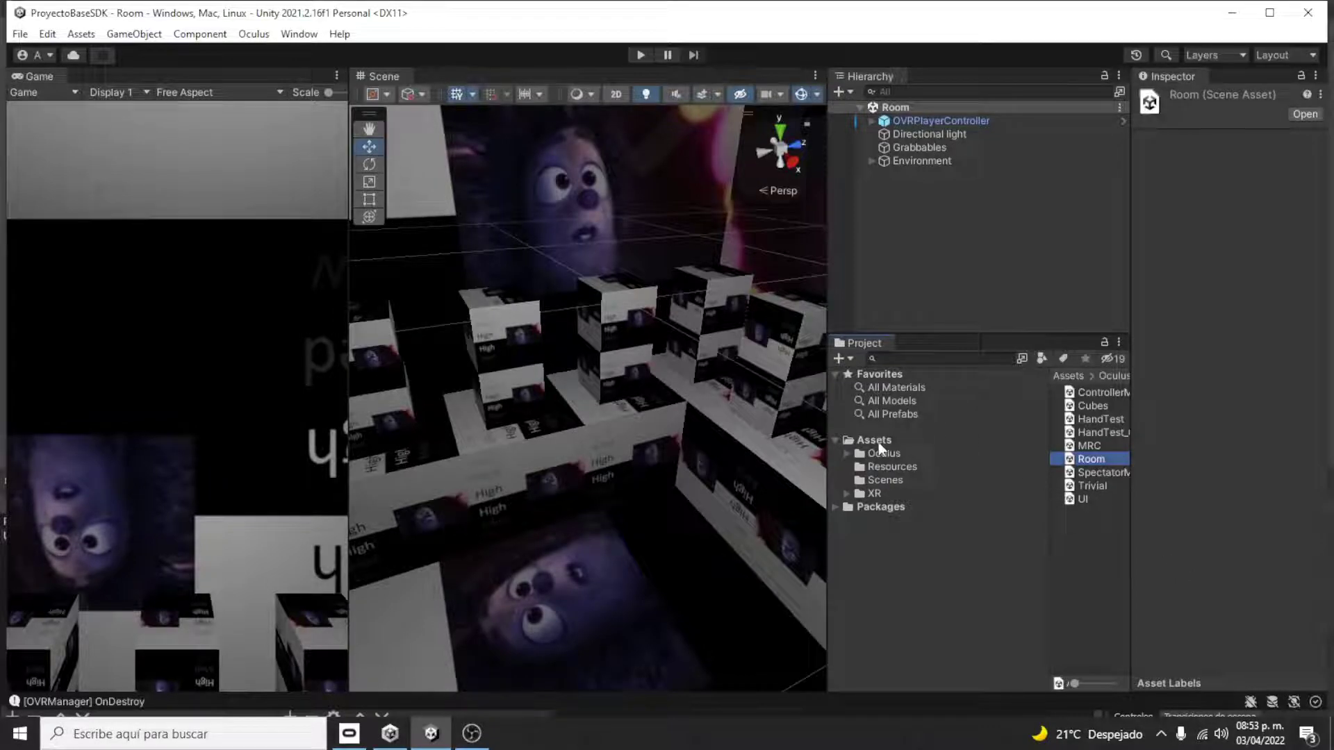
Add a folder named 'Mis escenas' under Assets, next to Oculus, Resources, Scenes and XR
{"action": "left_click_drag", "start_coordinate": [827, 393], "coordinate": [960, 403]}
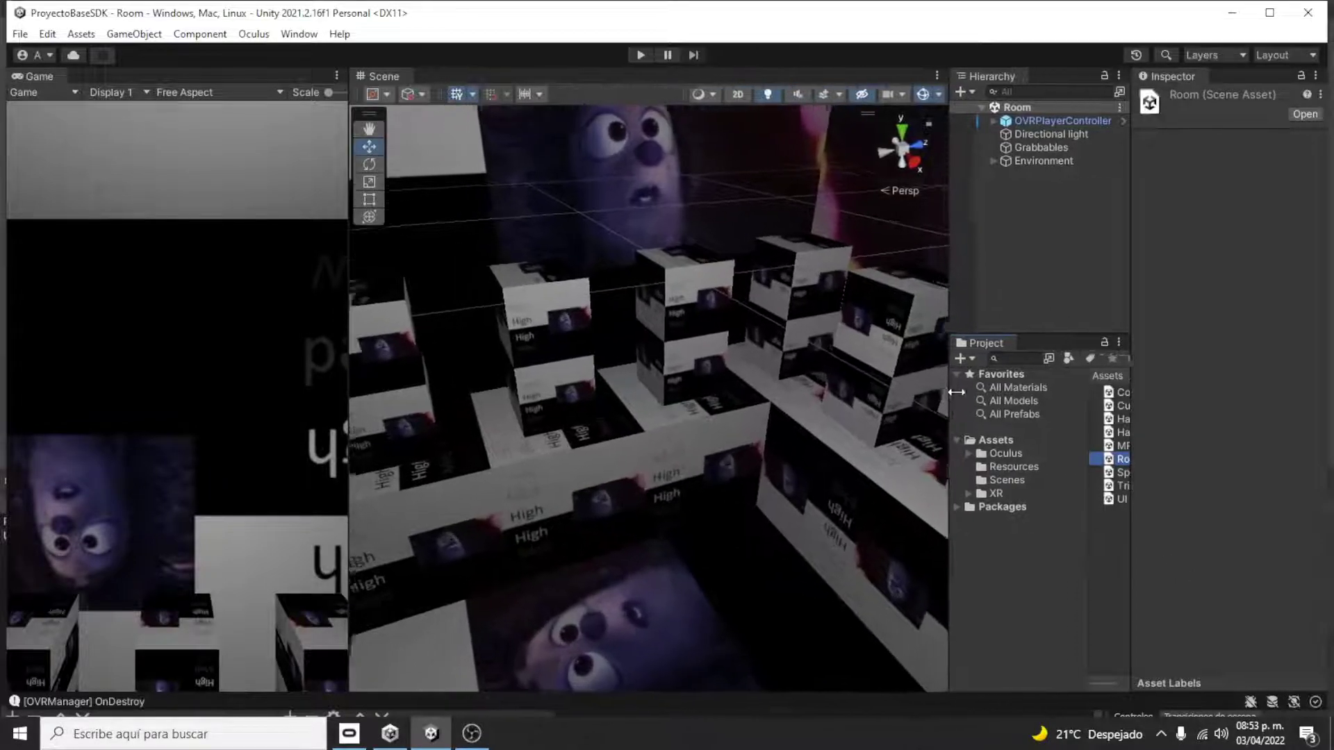
{"action": "left_click", "coordinate": [1001, 440]}
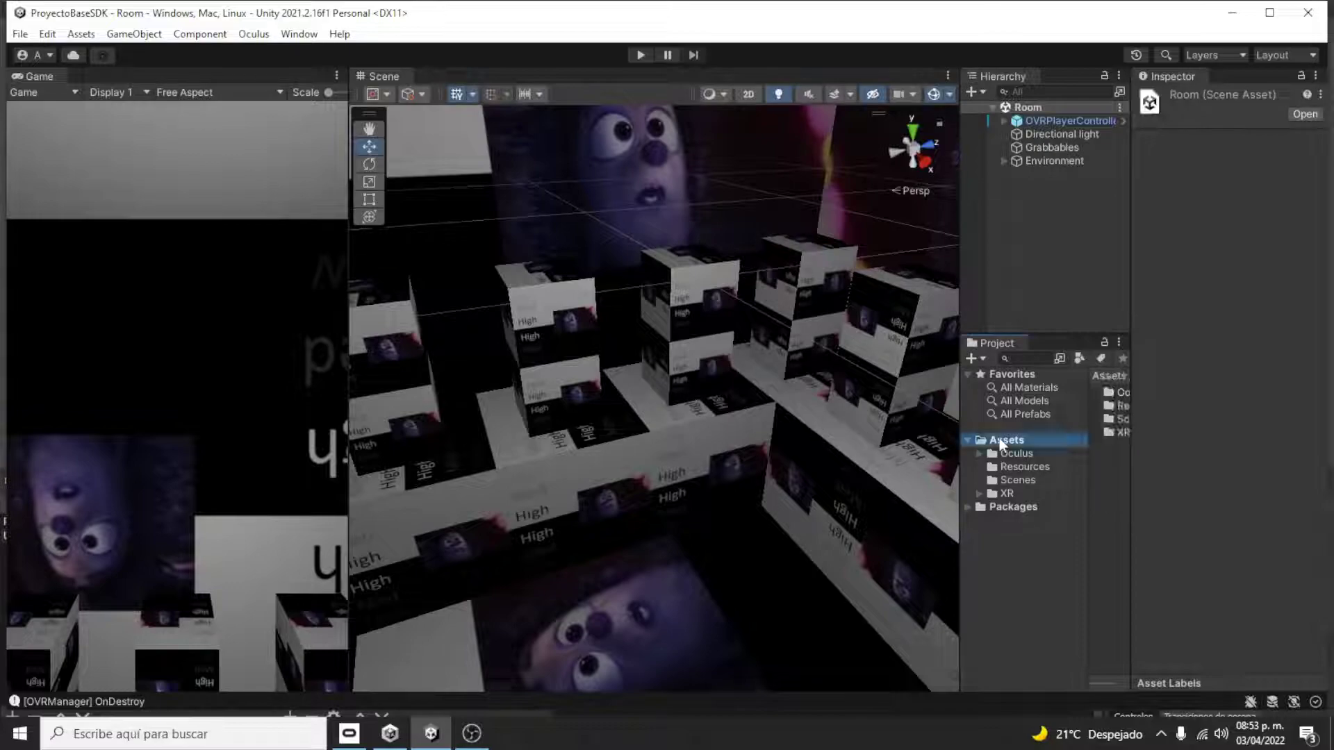
{"action": "right_click", "coordinate": [999, 440]}
{"action": "mouse_move", "coordinate": [1146, 267]}
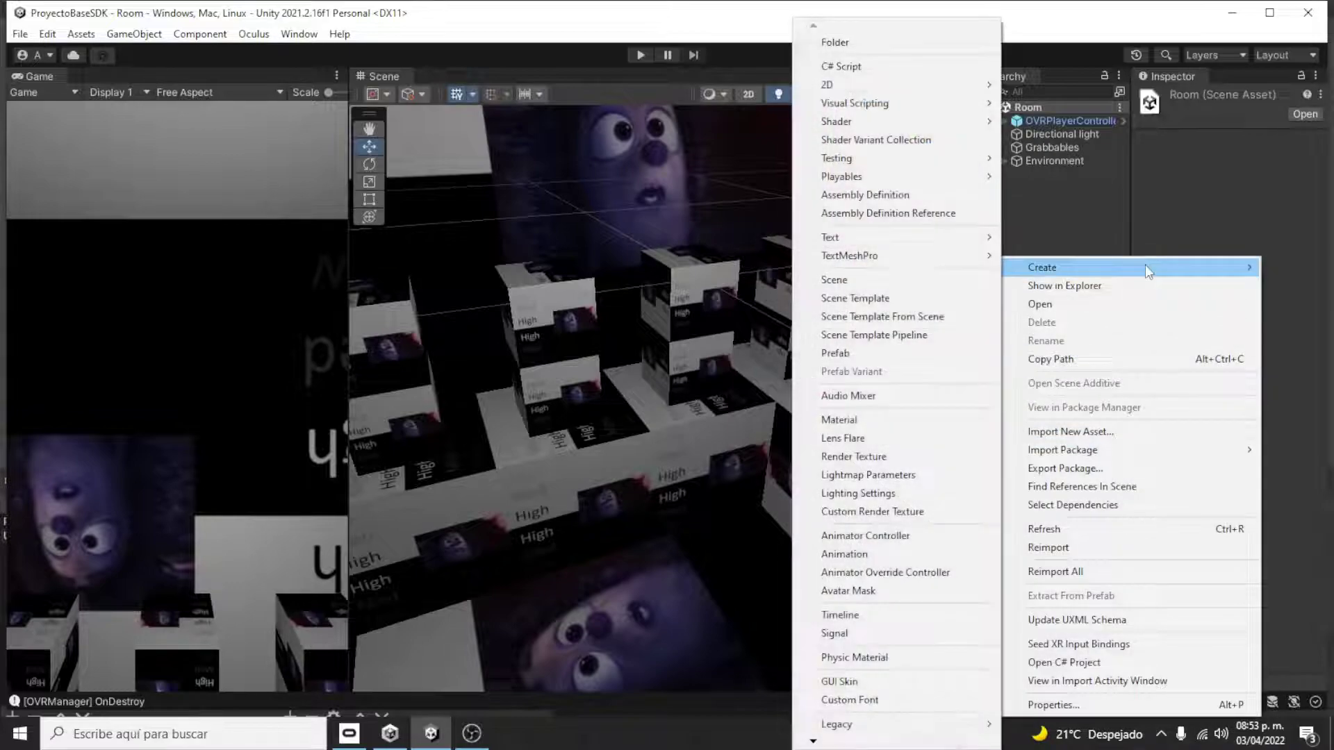
{"action": "left_click", "coordinate": [904, 41]}
{"action": "type", "text": "as"}
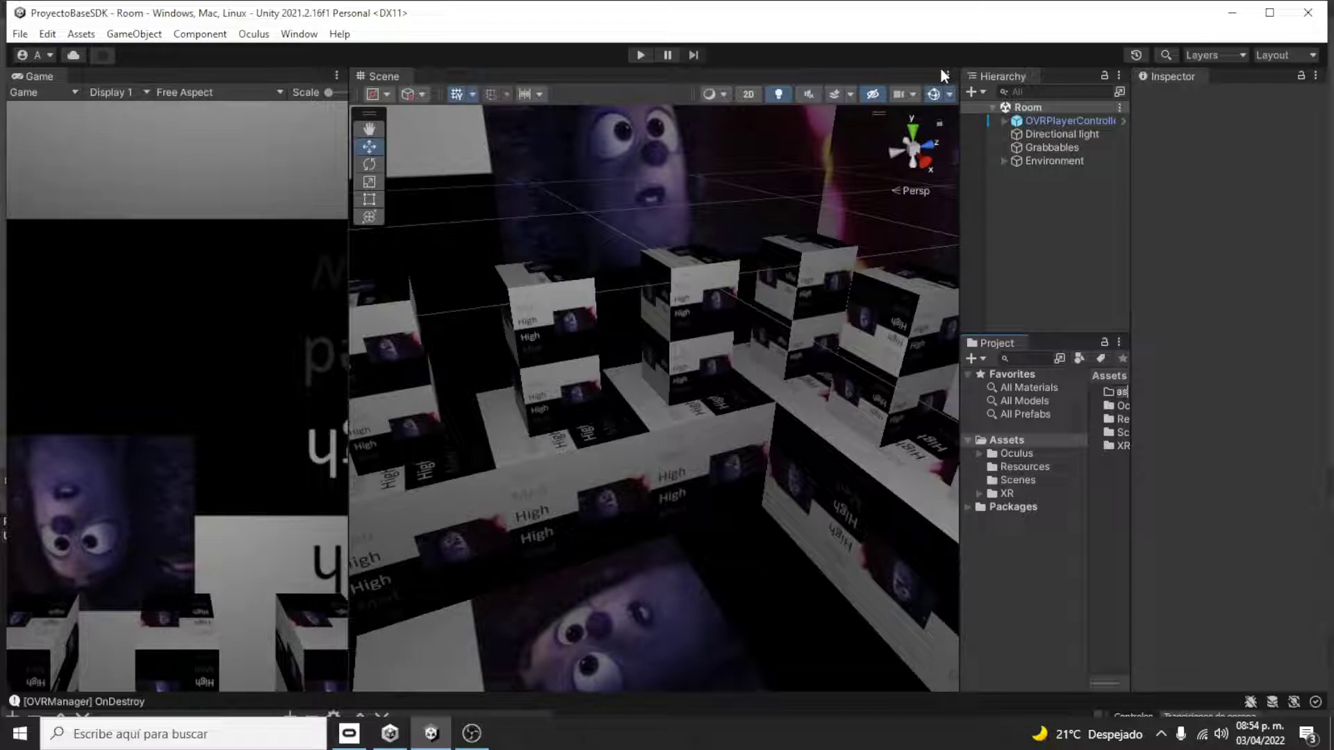
{"action": "key", "text": "Return"}
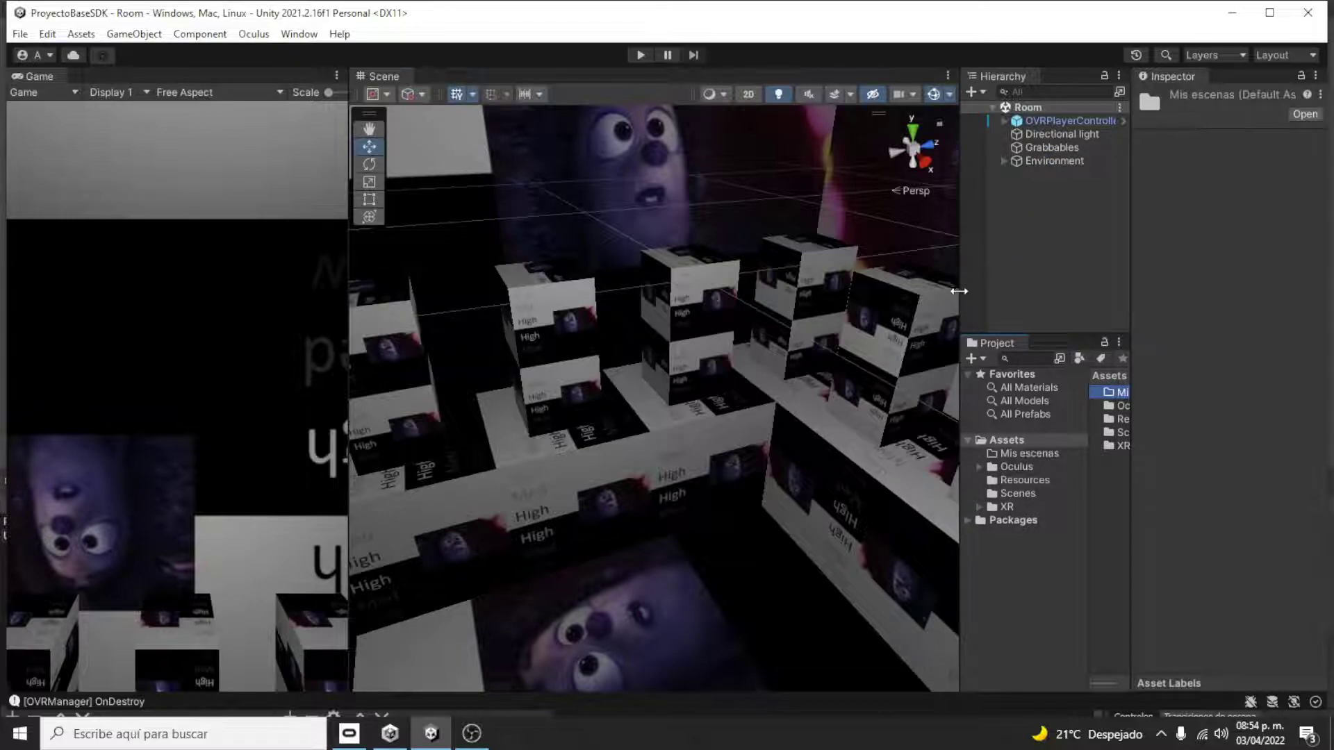
{"action": "left_click_drag", "start_coordinate": [959, 291], "coordinate": [702, 292]}
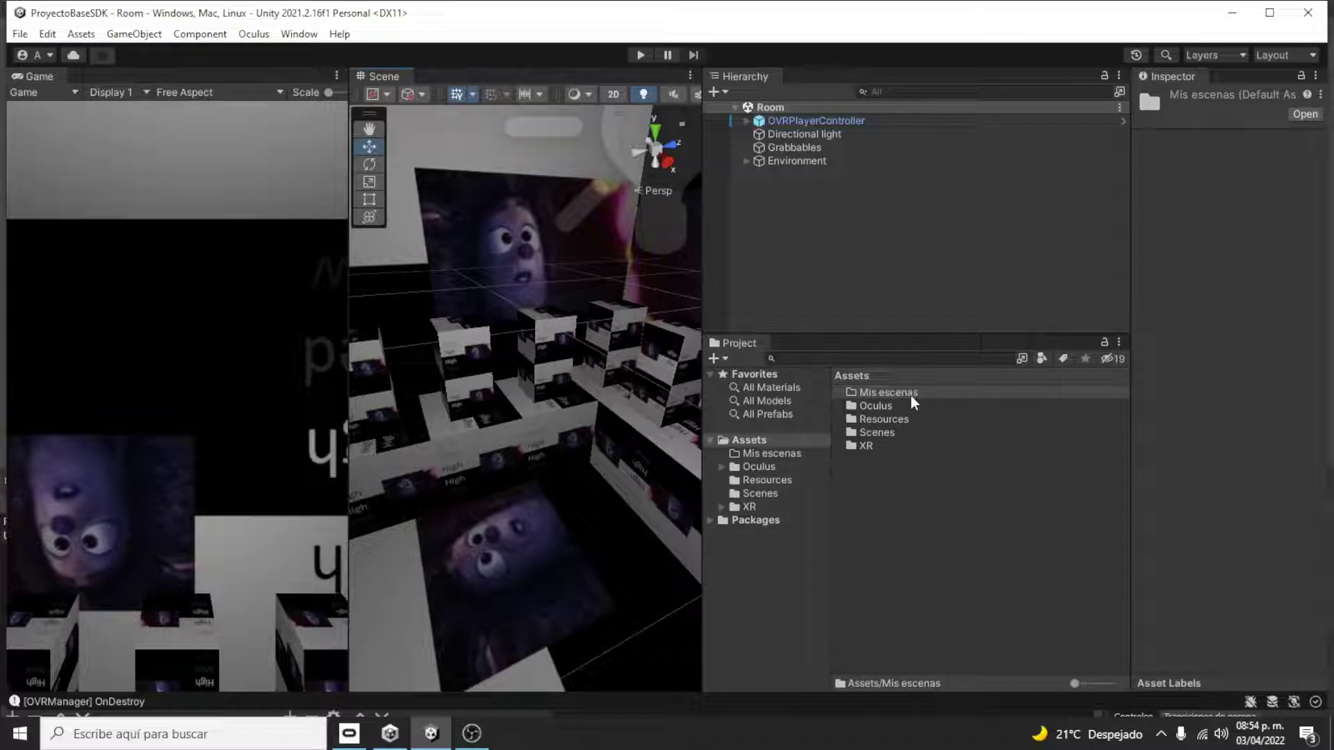
Create a new untitled scene from the Basic (Built-in) template
{"action": "left_click", "coordinate": [20, 34]}
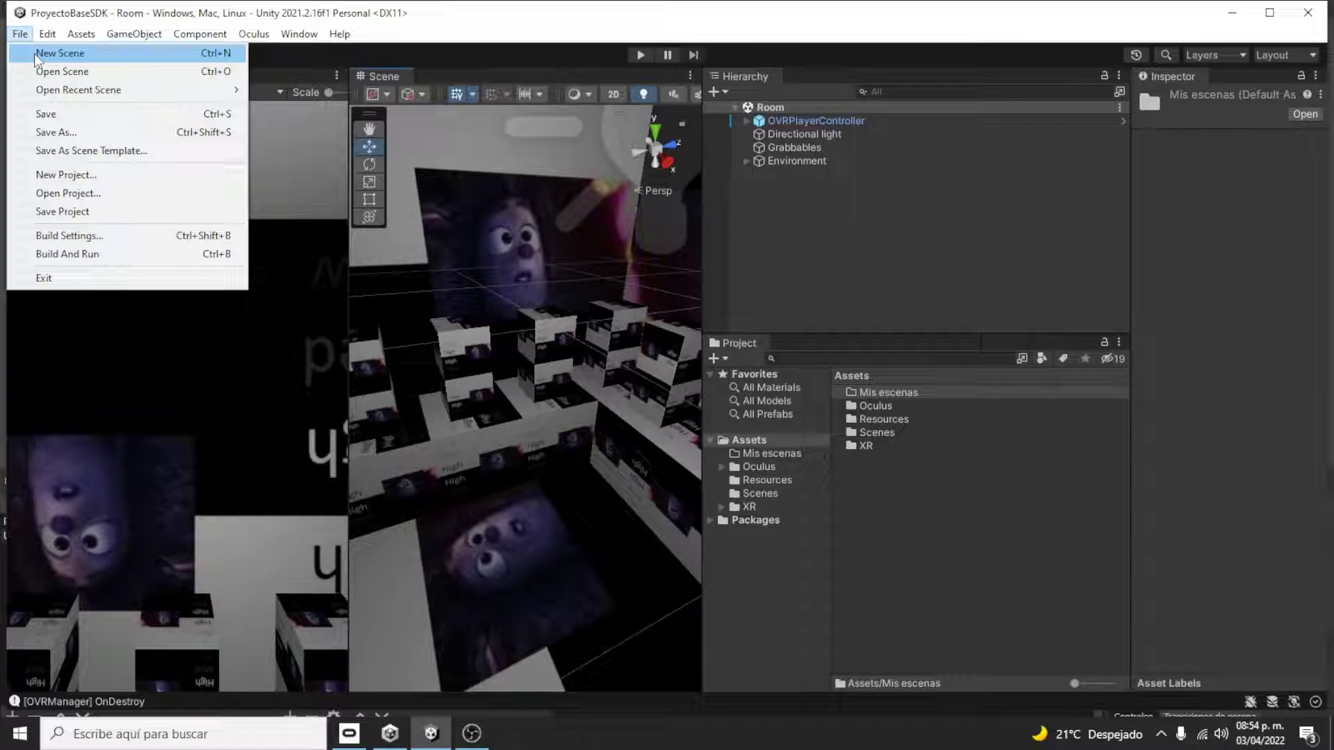
{"action": "left_click", "coordinate": [35, 53]}
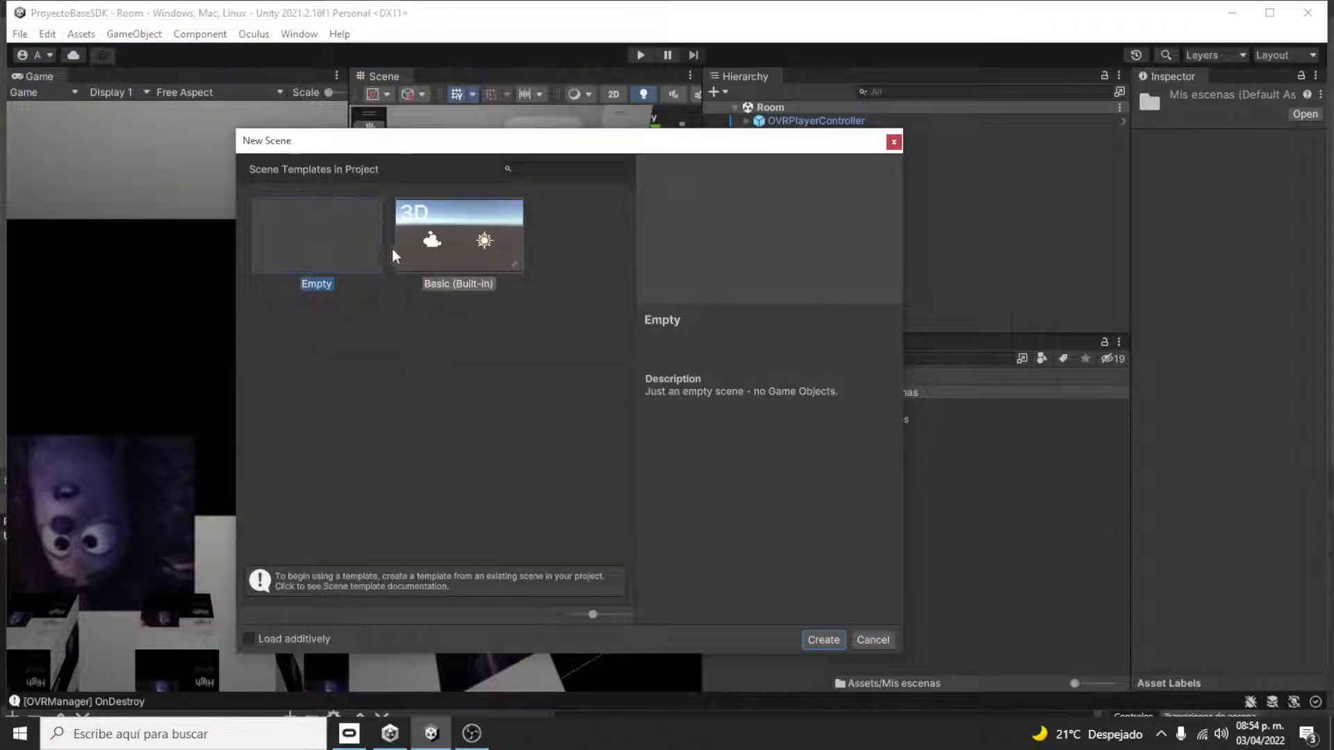
{"action": "left_click", "coordinate": [440, 221]}
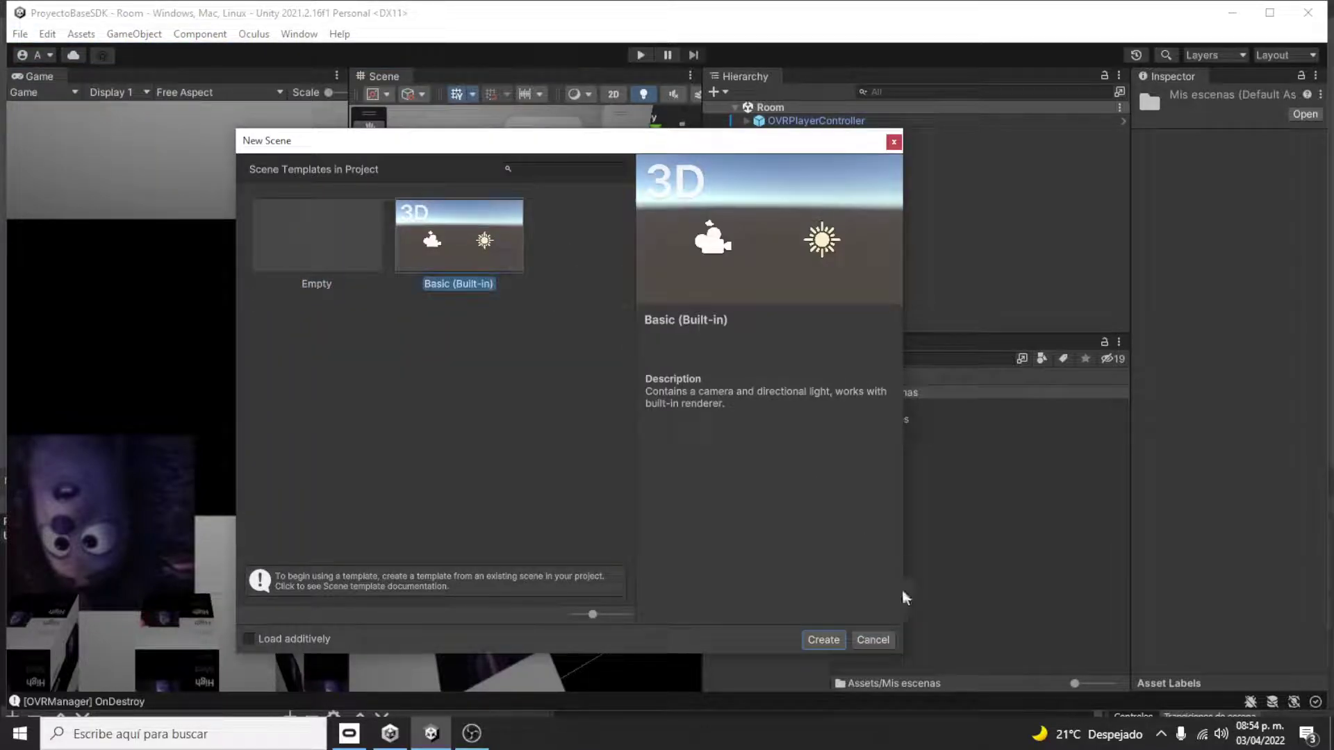
{"action": "left_click", "coordinate": [838, 640]}
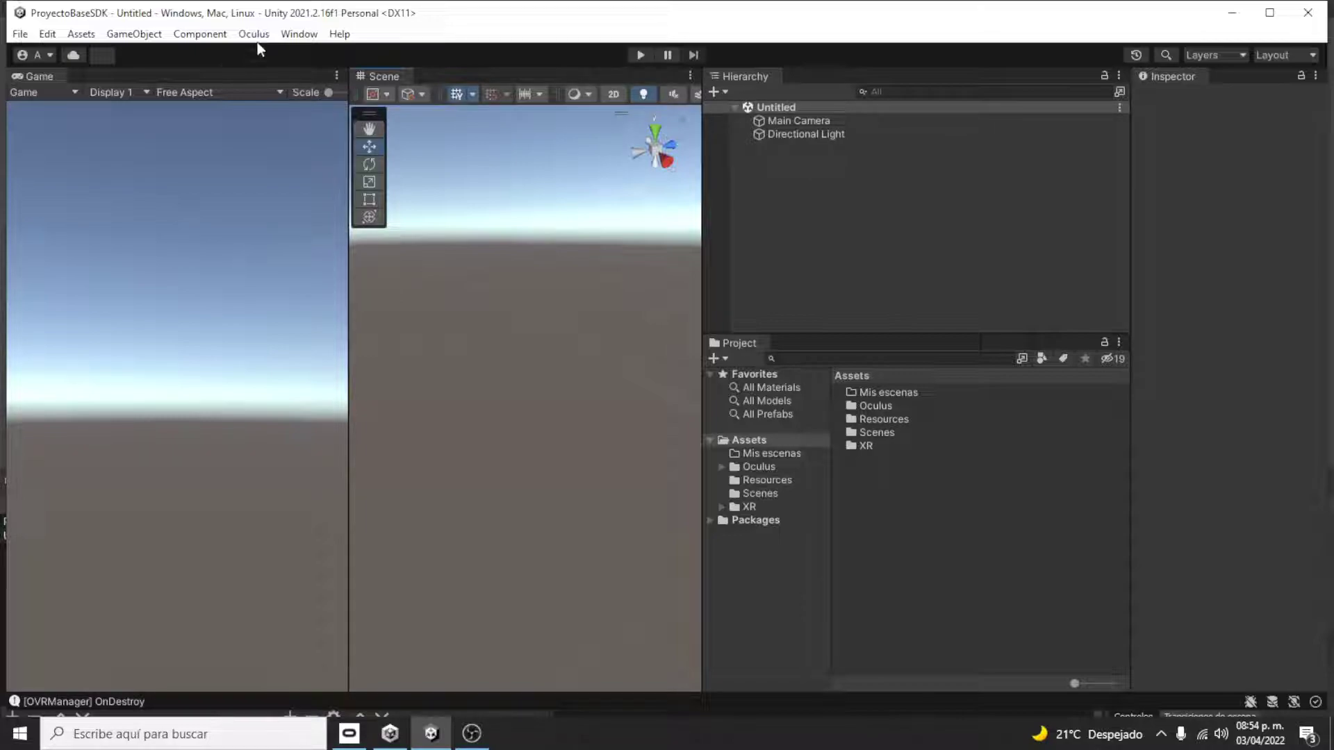
Add a 3D Plane object to the scene and select it in the Hierarchy
{"action": "left_click", "coordinate": [134, 34]}
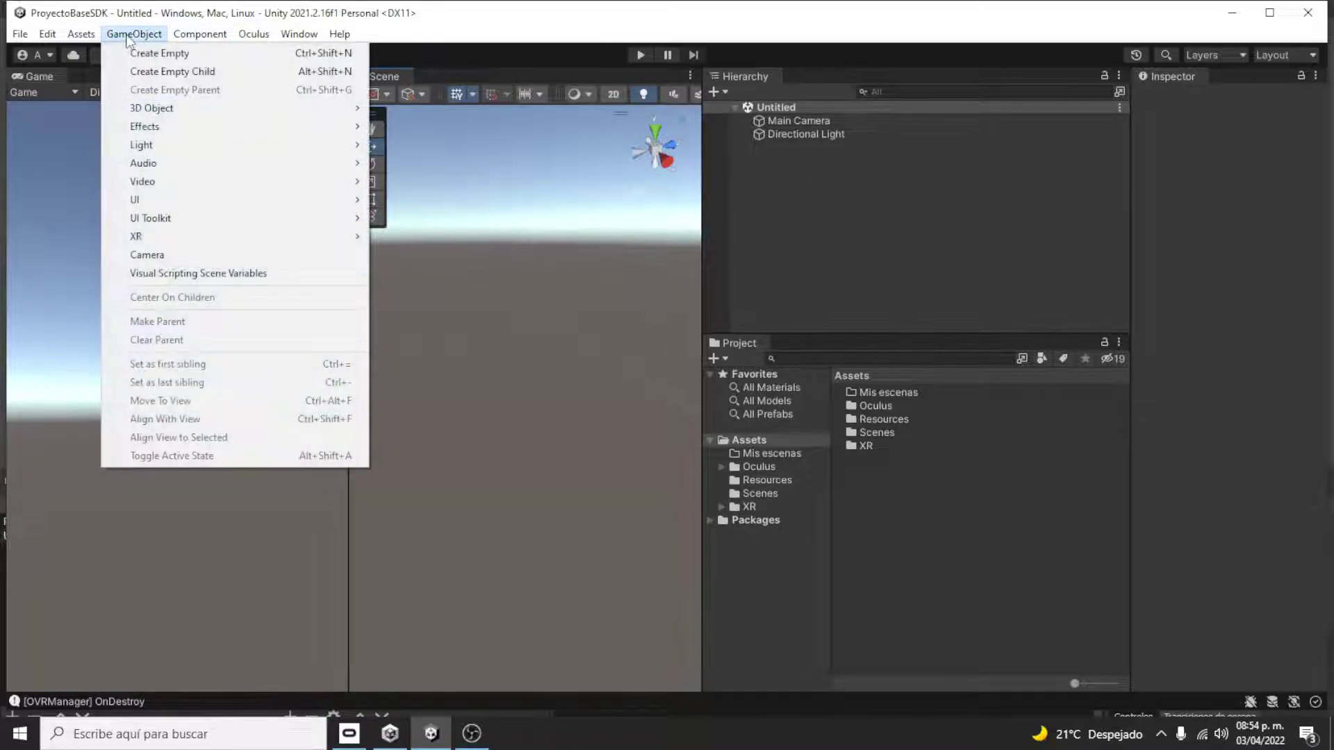
{"action": "mouse_move", "coordinate": [191, 36]}
{"action": "mouse_move", "coordinate": [134, 34]}
{"action": "mouse_move", "coordinate": [215, 110]}
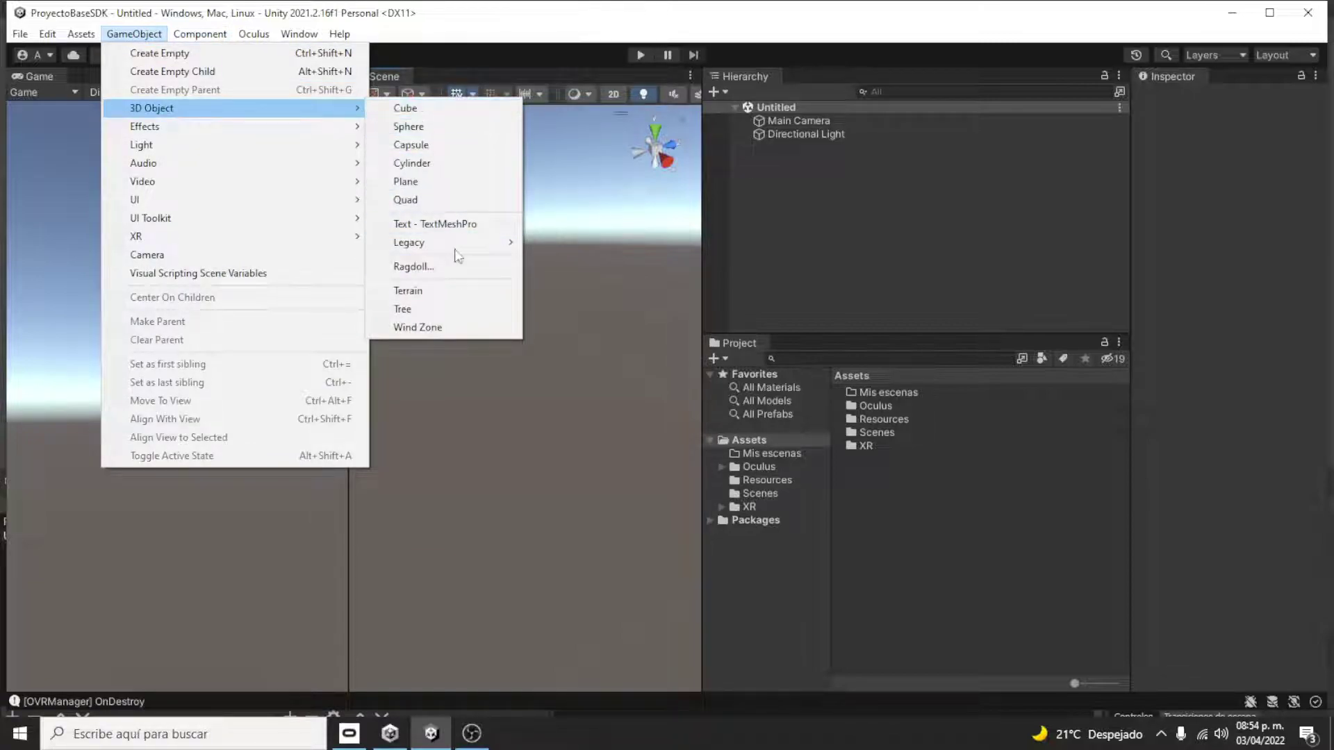
{"action": "left_click", "coordinate": [444, 181]}
{"action": "left_click", "coordinate": [932, 156]}
{"action": "left_click", "coordinate": [849, 157]}
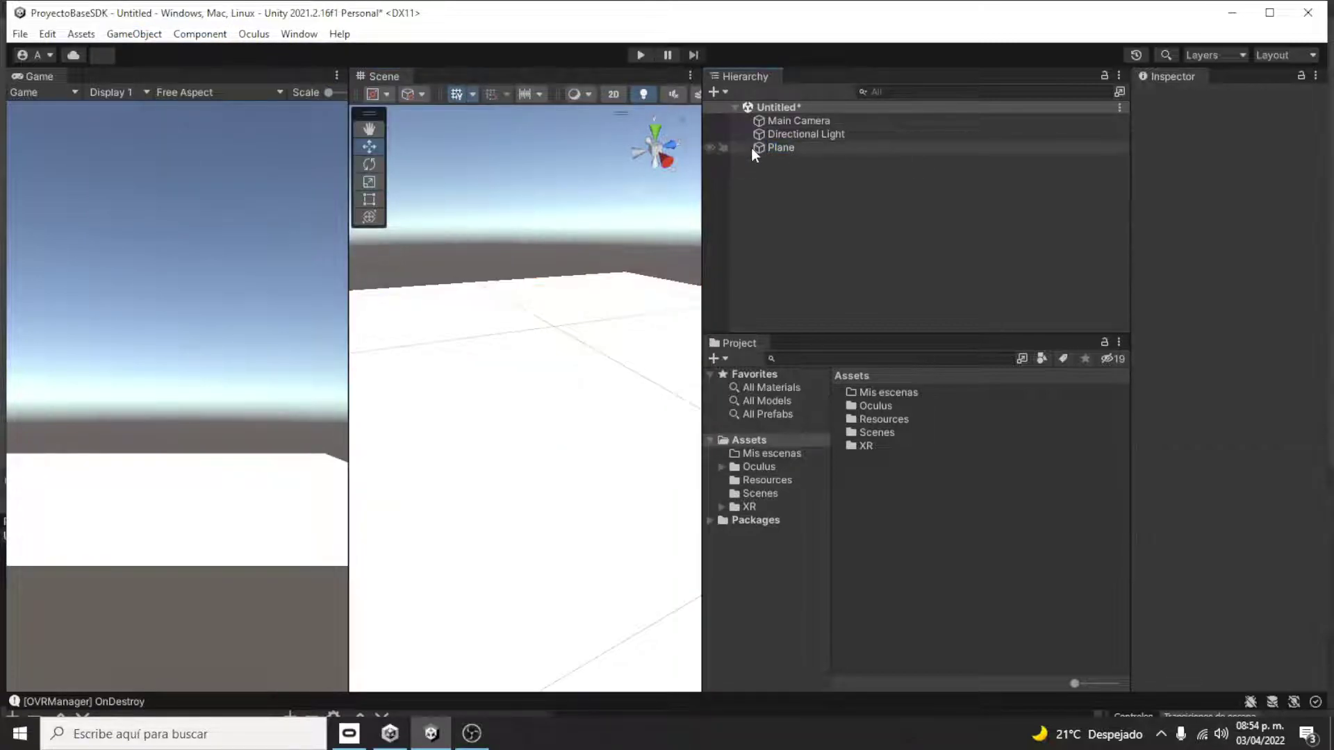
{"action": "left_click", "coordinate": [804, 145]}
{"action": "scroll", "coordinate": [610, 229], "scroll_direction": "up", "scroll_amount": 2}
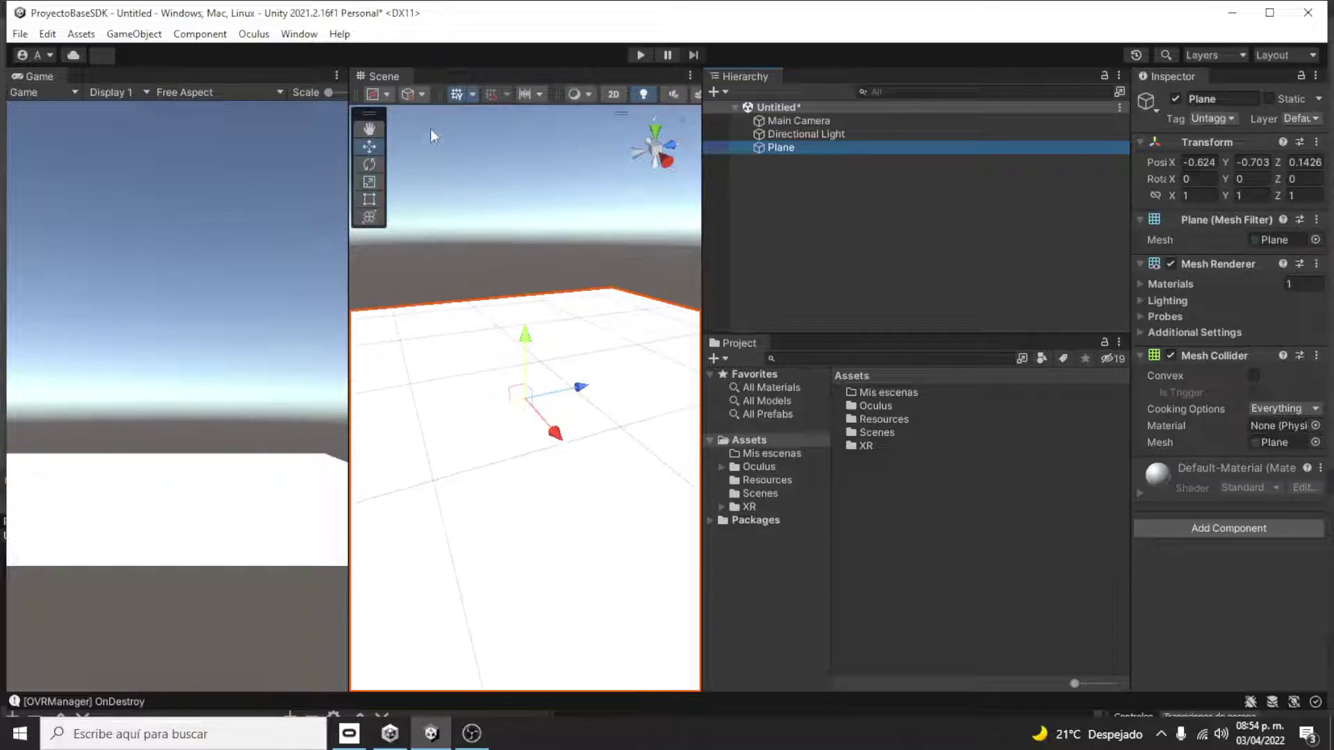
{"action": "left_click", "coordinate": [299, 34]}
Set the Lighting Environment's Skybox Material to None, then close the Lighting window
{"action": "mouse_move", "coordinate": [452, 344]}
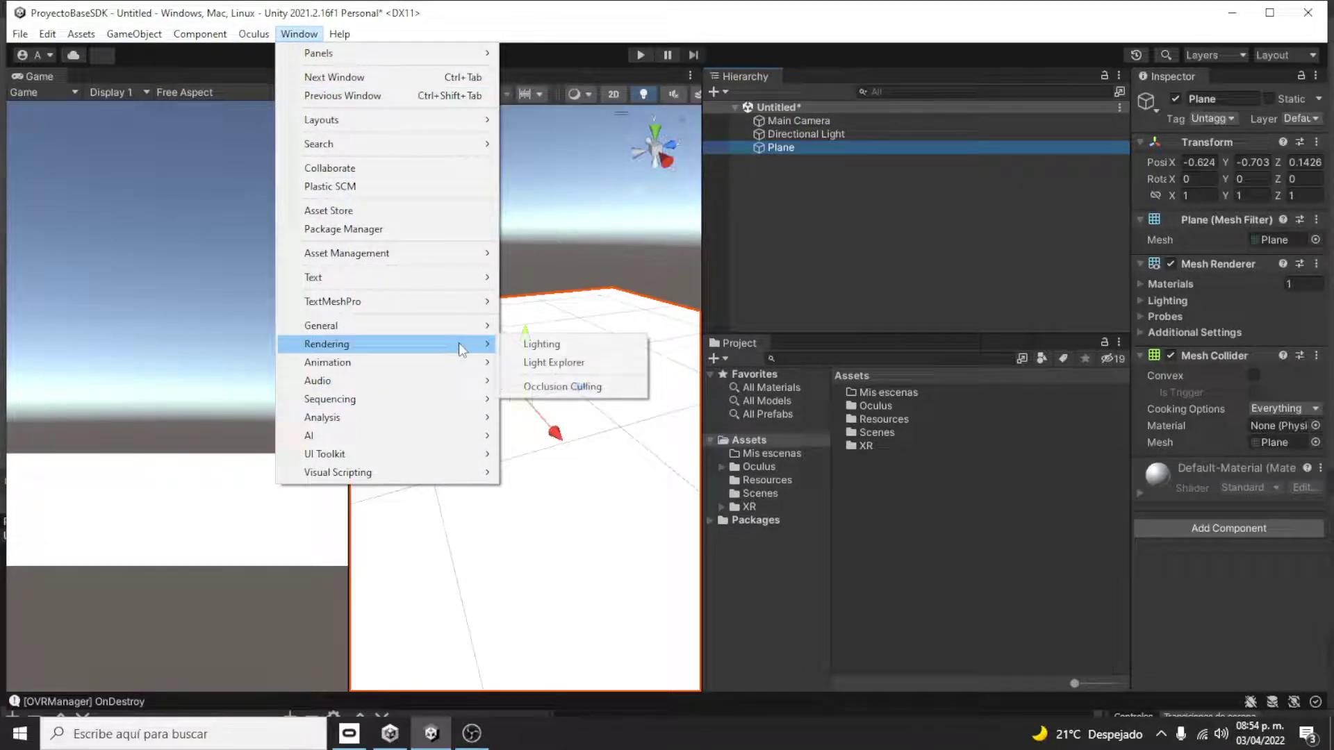
{"action": "left_click", "coordinate": [536, 347]}
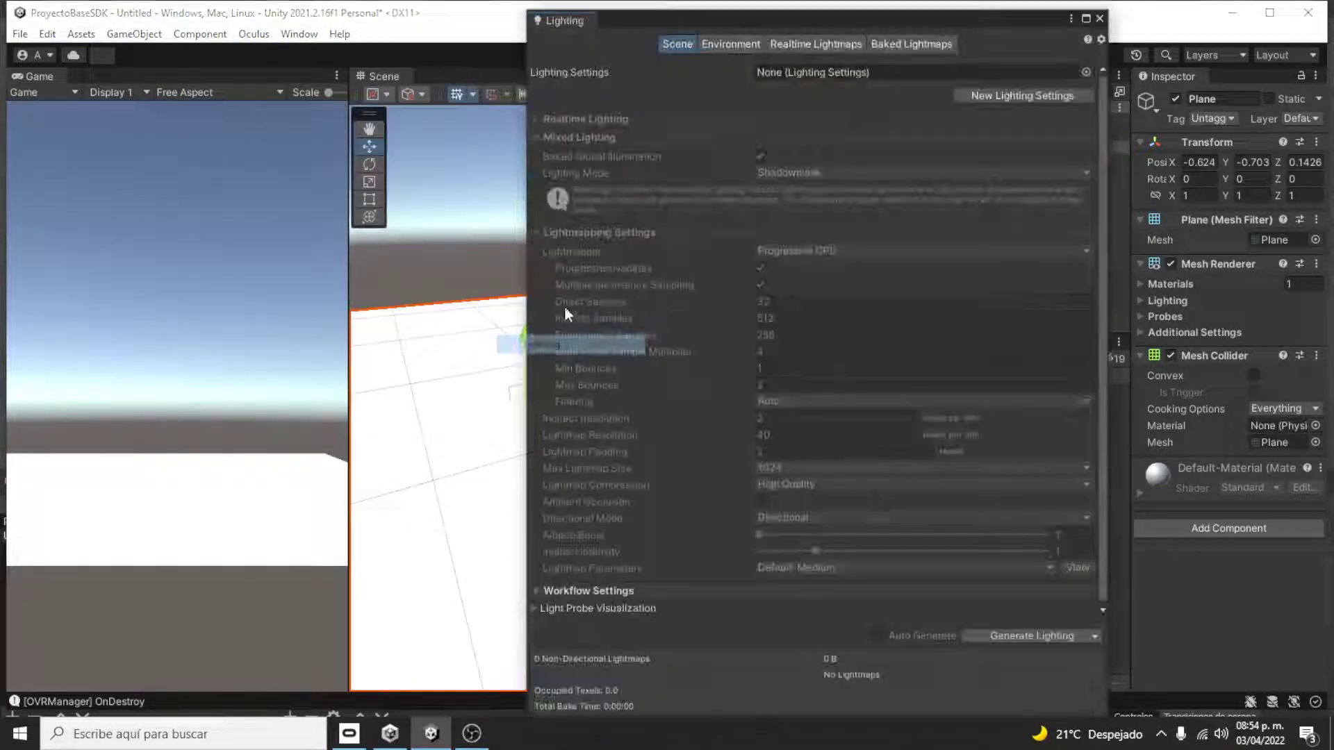
{"action": "left_click", "coordinate": [730, 43]}
{"action": "left_click", "coordinate": [1096, 91]}
{"action": "scroll", "coordinate": [588, 200], "scroll_direction": "down", "scroll_amount": 10}
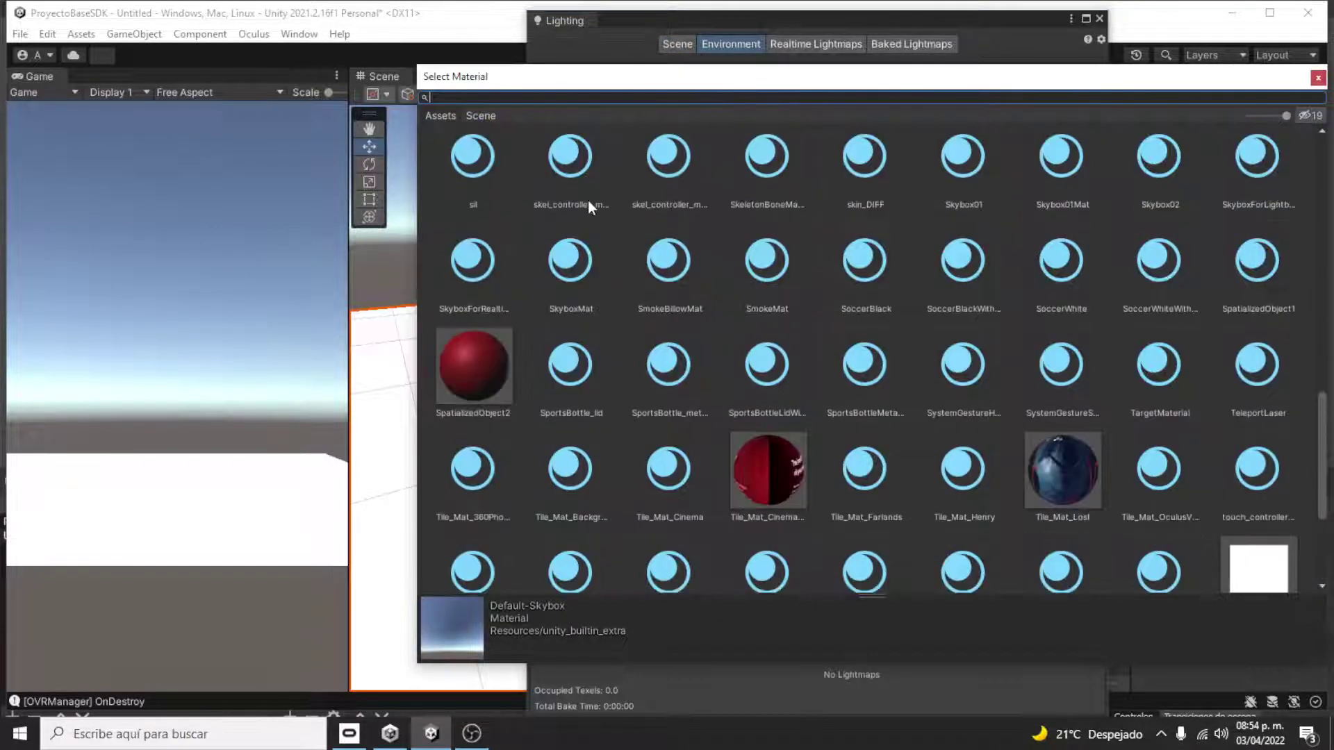
{"action": "scroll", "coordinate": [1325, 413], "scroll_direction": "up", "scroll_amount": 1}
{"action": "scroll", "coordinate": [1325, 413], "scroll_direction": "up", "scroll_amount": 10}
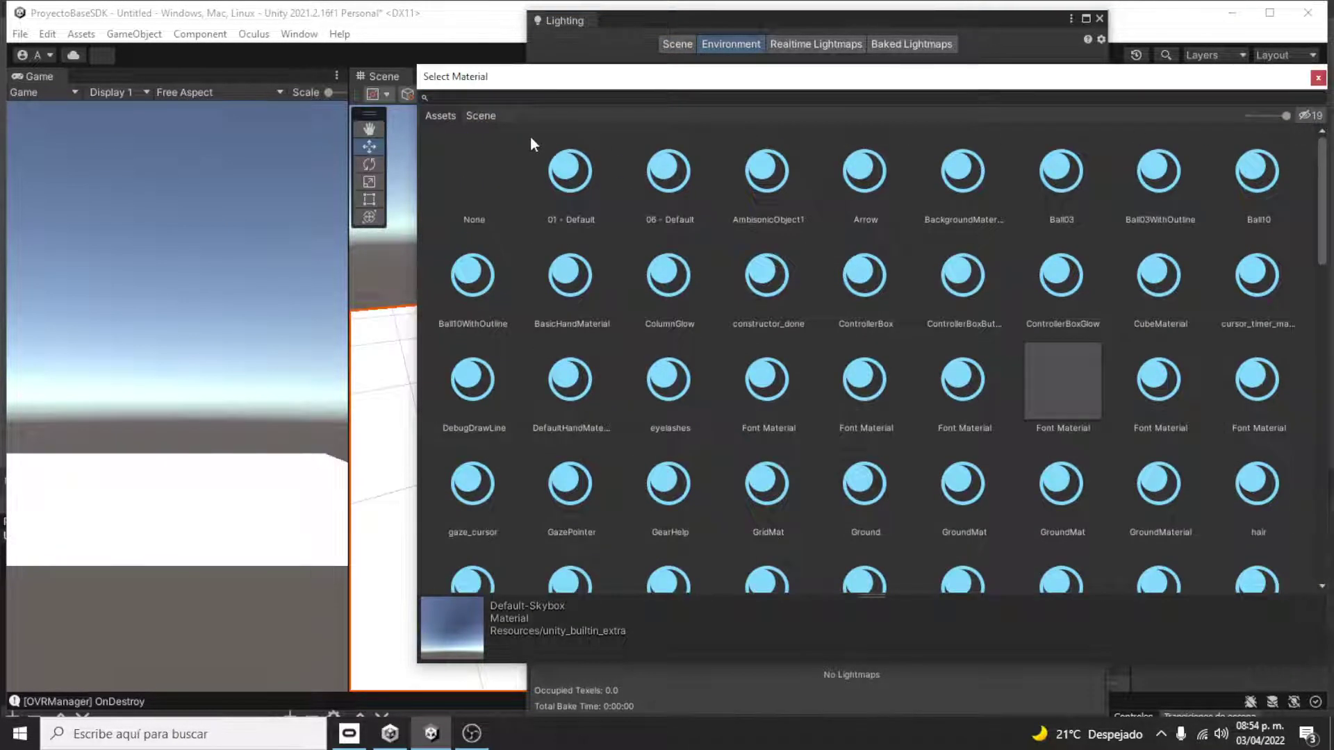
{"action": "double_click", "coordinate": [505, 161]}
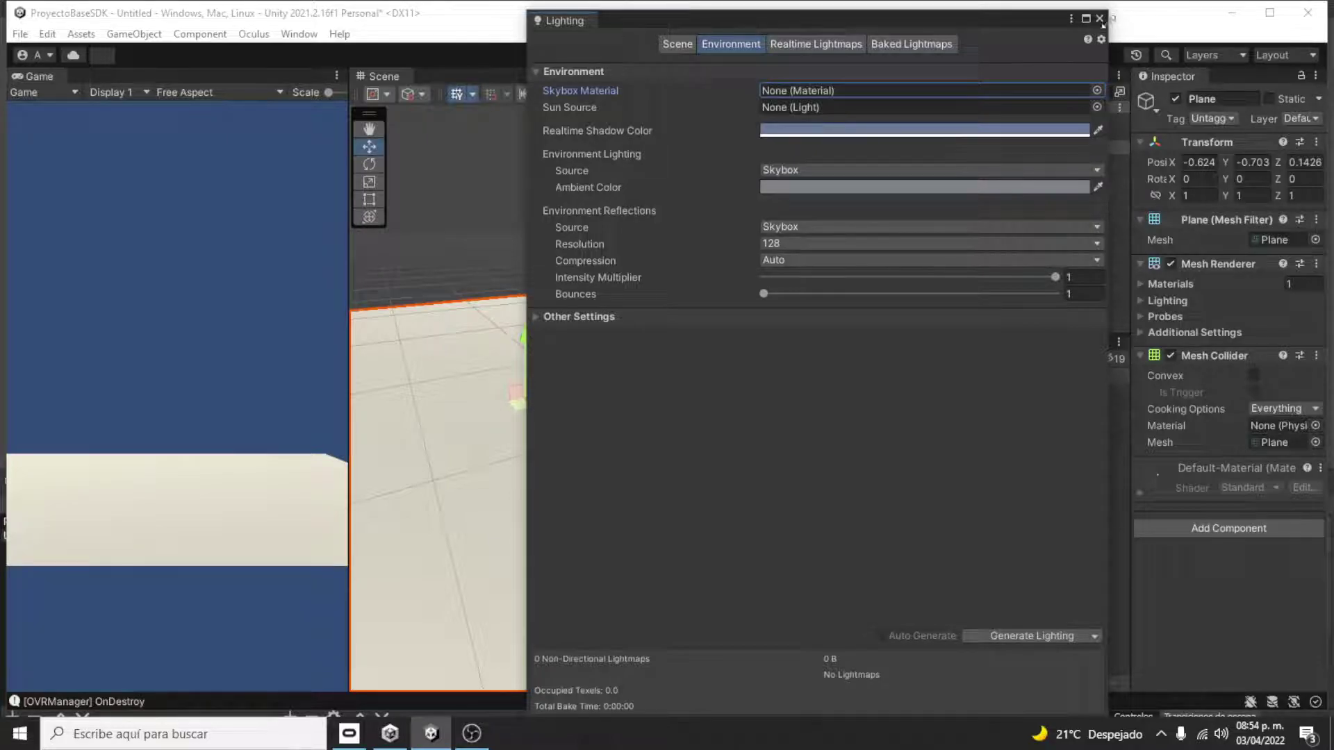
{"action": "left_click", "coordinate": [1100, 19]}
{"action": "scroll", "coordinate": [607, 393], "scroll_direction": "down", "scroll_amount": 5}
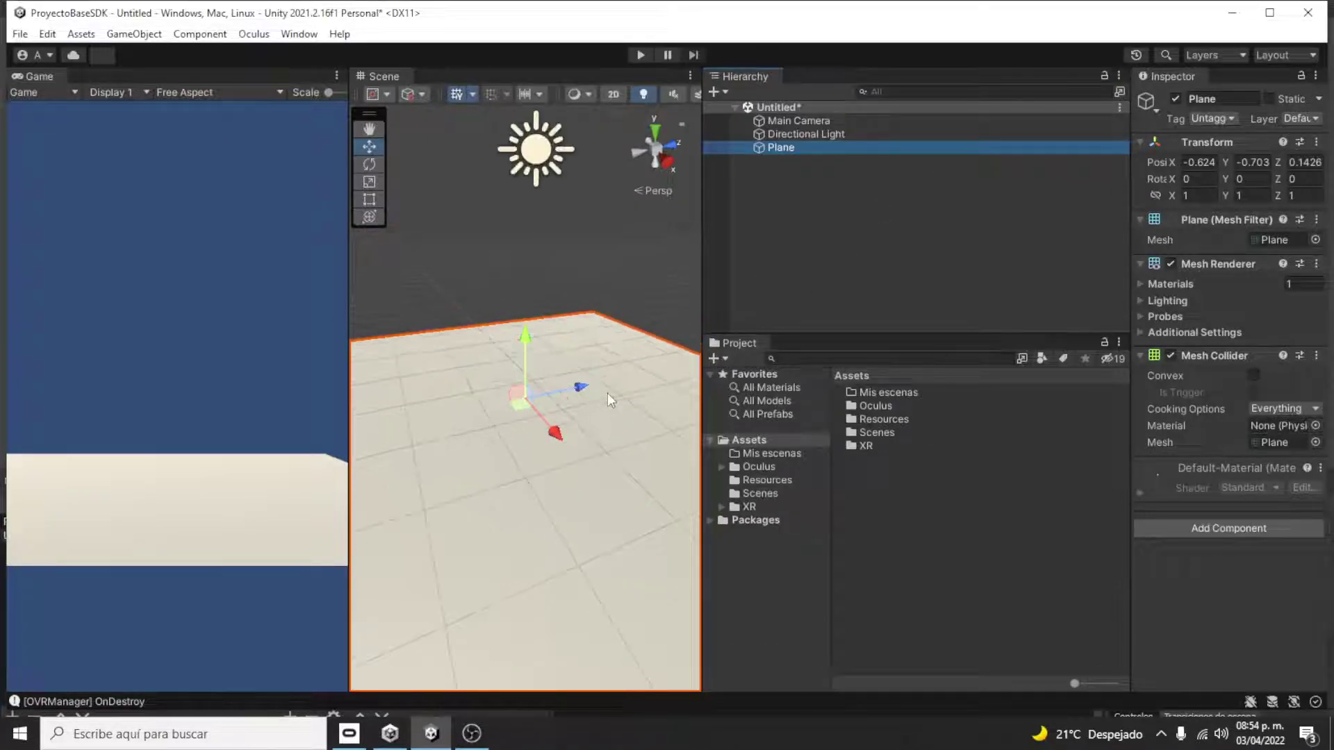
Expand Assets/Oculus to list AudioManager, Avatar, SampleFramework, VR and other subfolders
{"action": "middle_click_drag", "start_coordinate": [475, 410], "coordinate": [569, 427]}
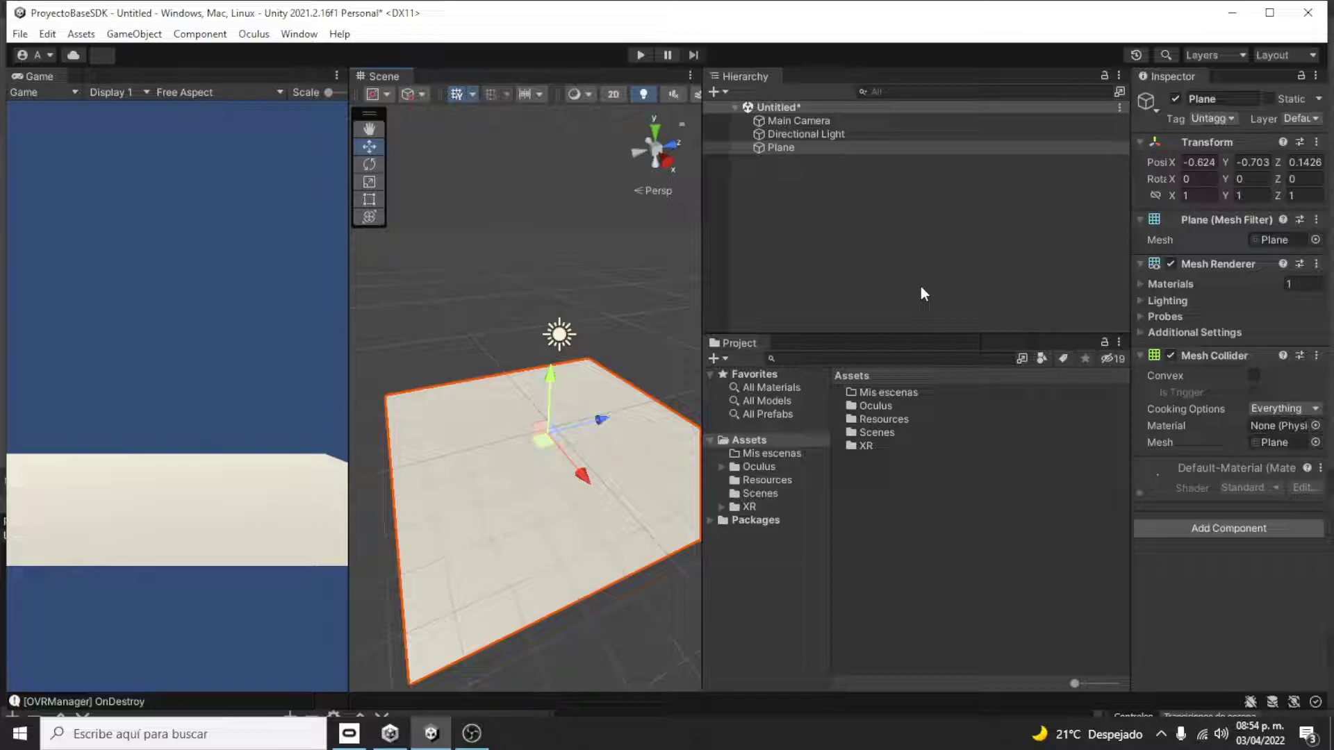
{"action": "left_click", "coordinate": [799, 359]}
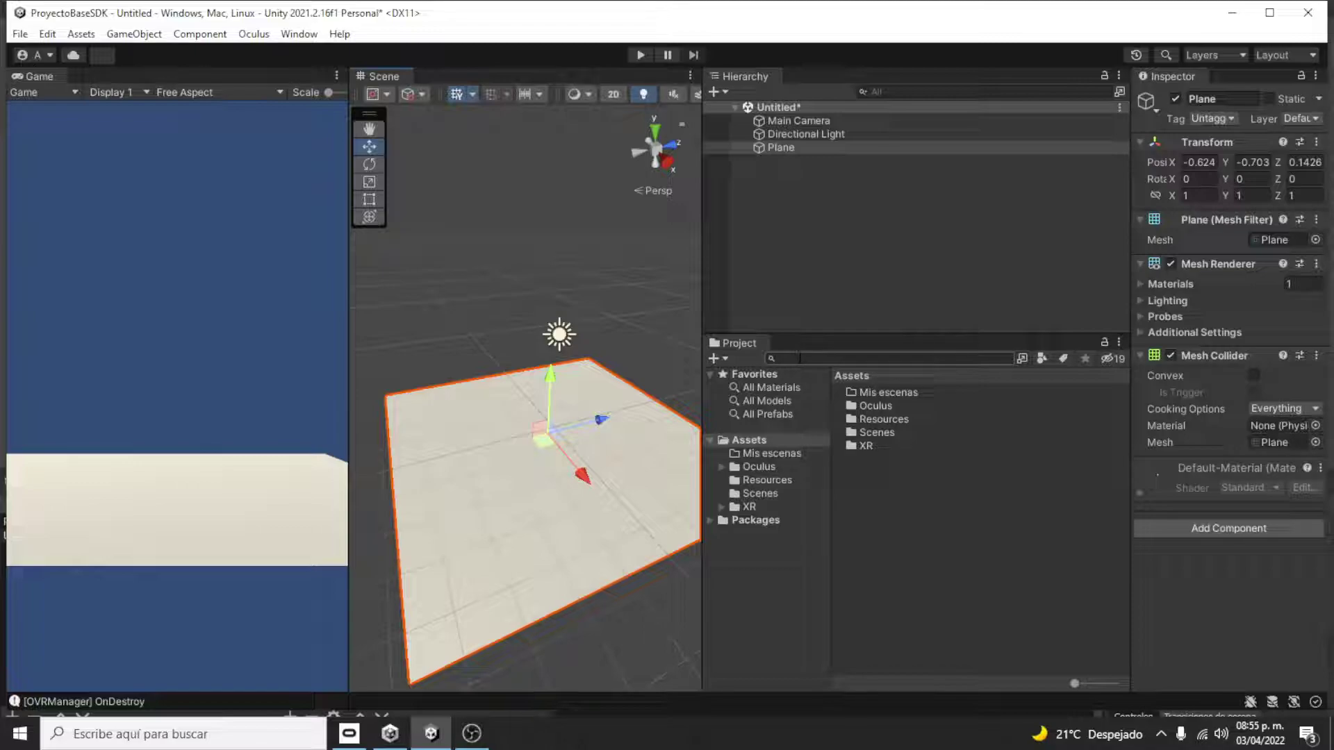
{"action": "left_click", "coordinate": [722, 467]}
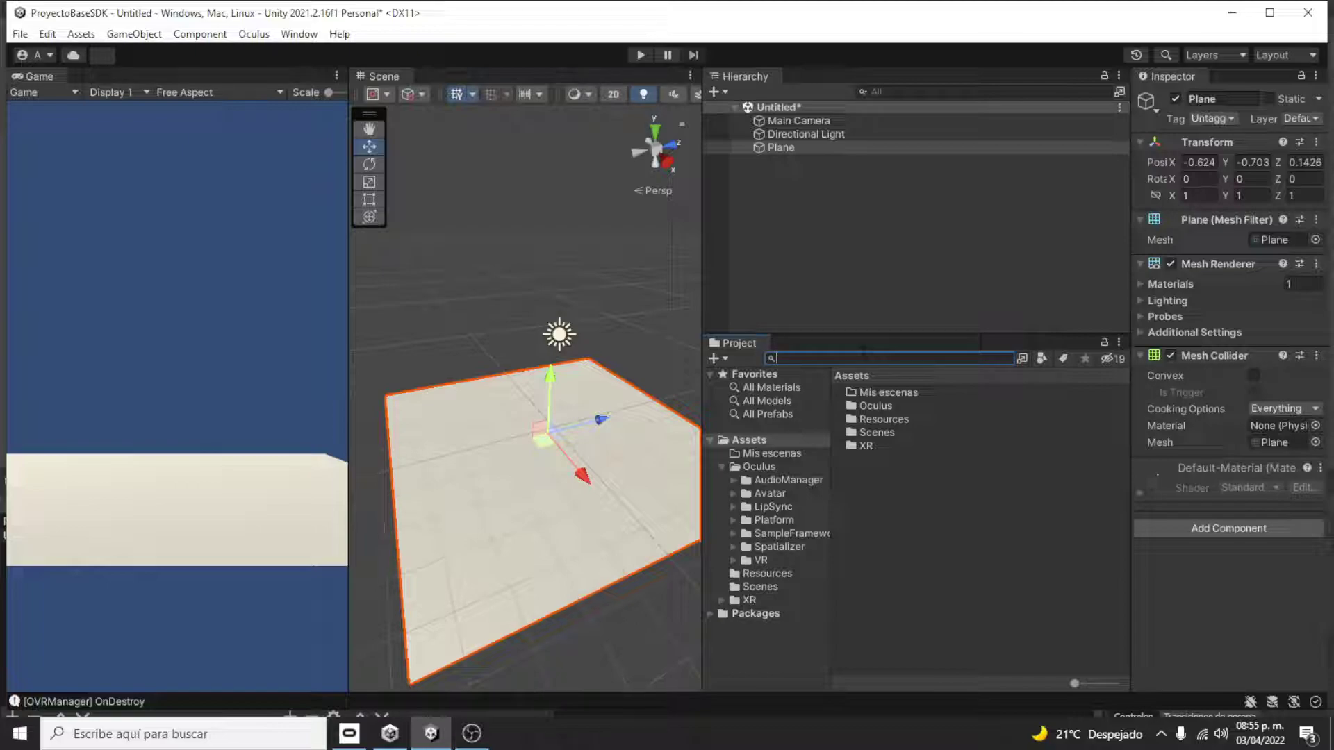
Find the OVRPlayerController prefab by searching 'ovrpla' and drop it into the scene
{"action": "type", "text": "ovr"}
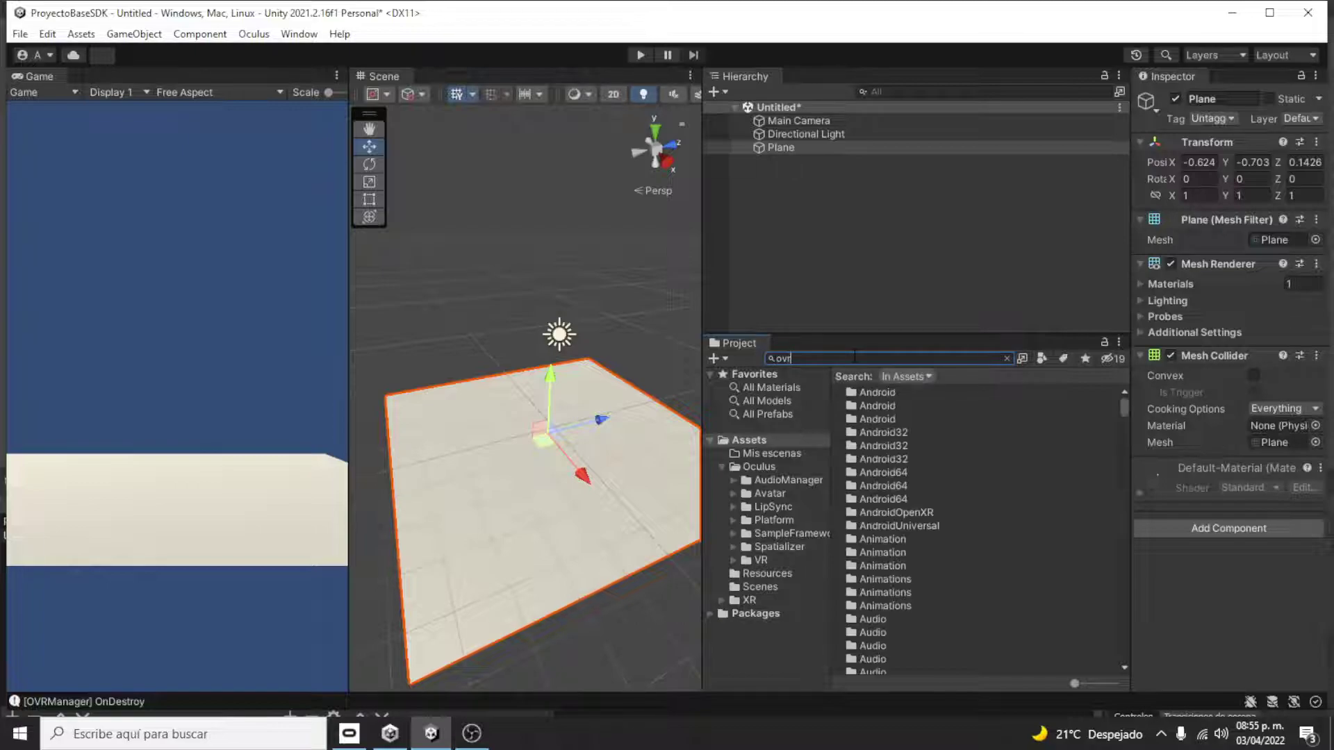
{"action": "type", "text": "pla"}
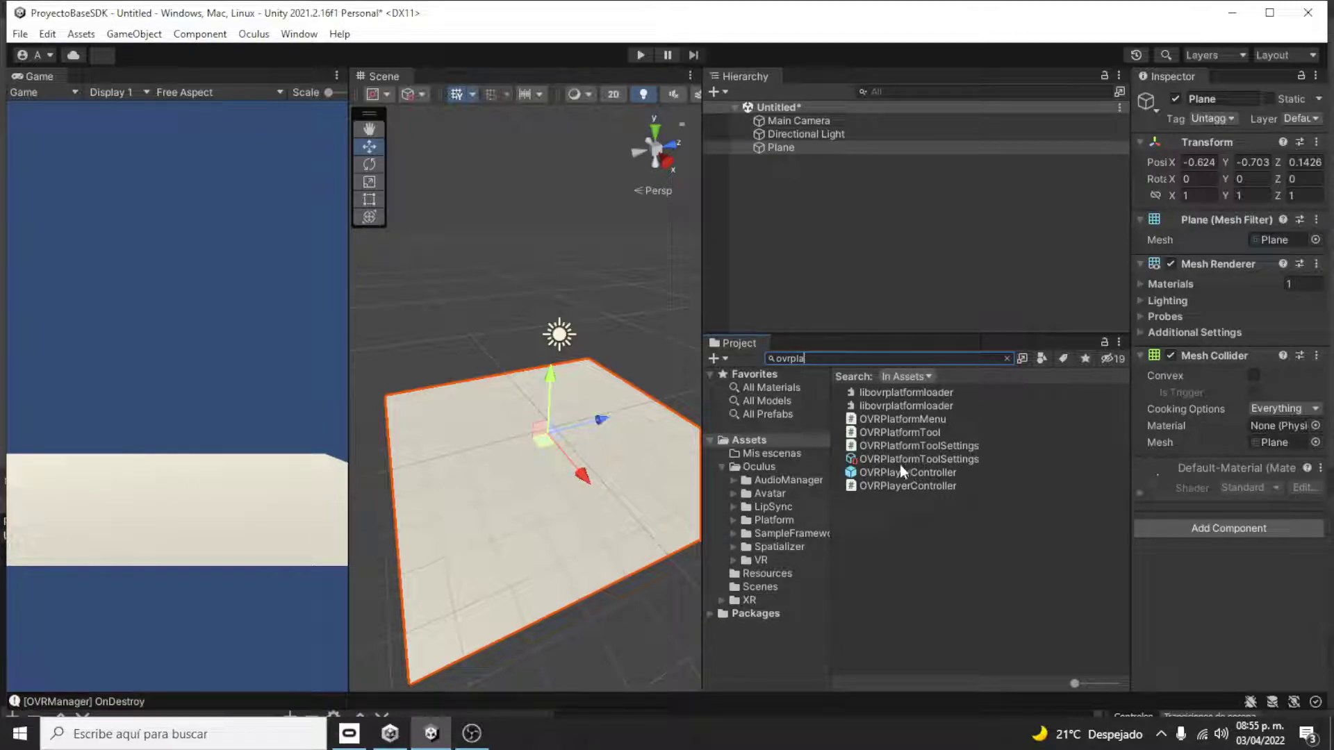
{"action": "left_click_drag", "start_coordinate": [915, 472], "coordinate": [546, 414]}
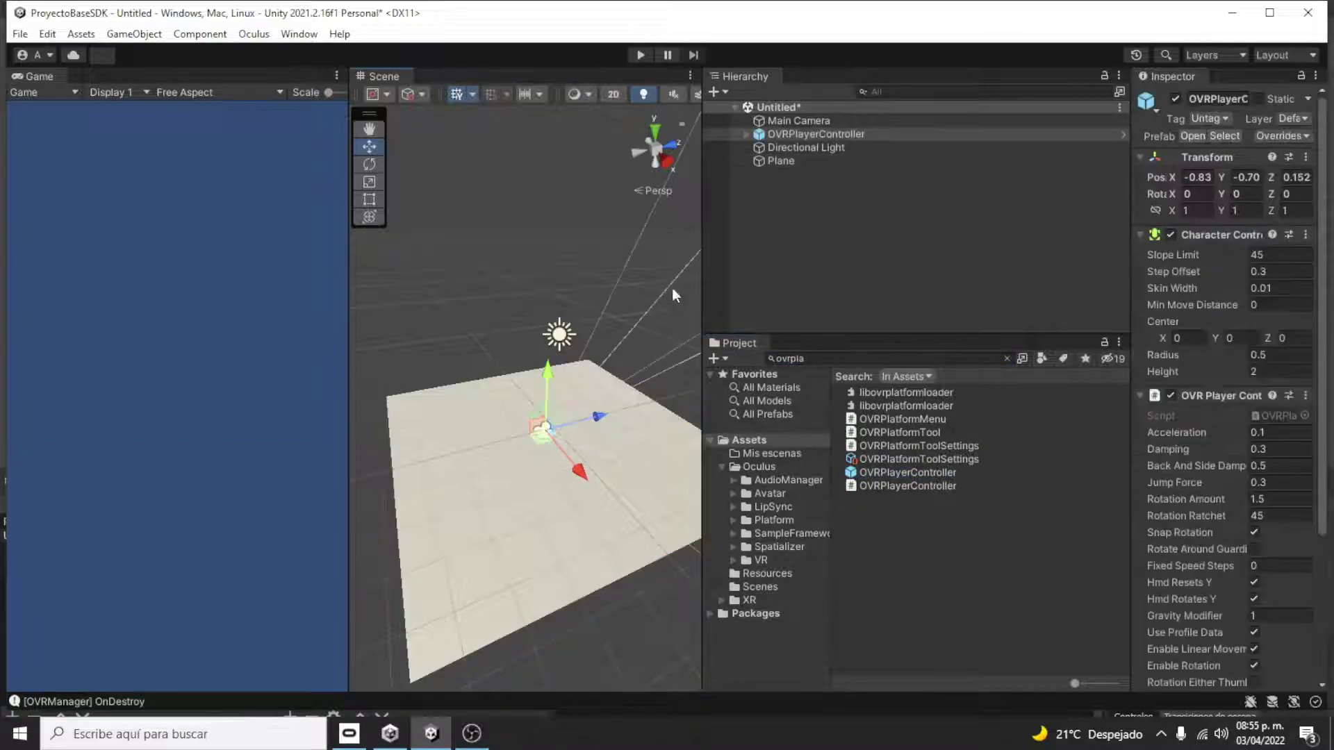
{"action": "double_click", "coordinate": [834, 134]}
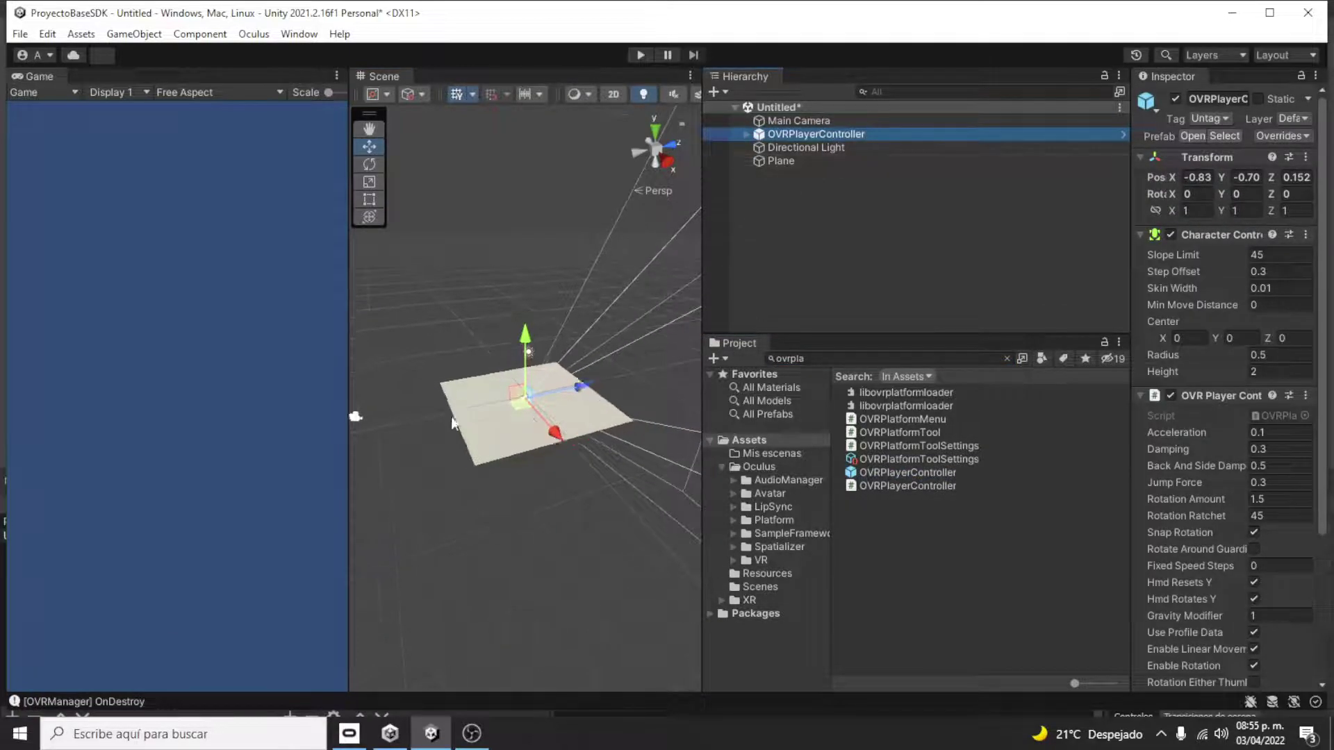
Set the OVRPlayerController's Transform Position to 0, 0, 0
{"action": "scroll", "coordinate": [490, 389], "scroll_direction": "up", "scroll_amount": 6}
{"action": "scroll", "coordinate": [535, 367], "scroll_direction": "up", "scroll_amount": 2}
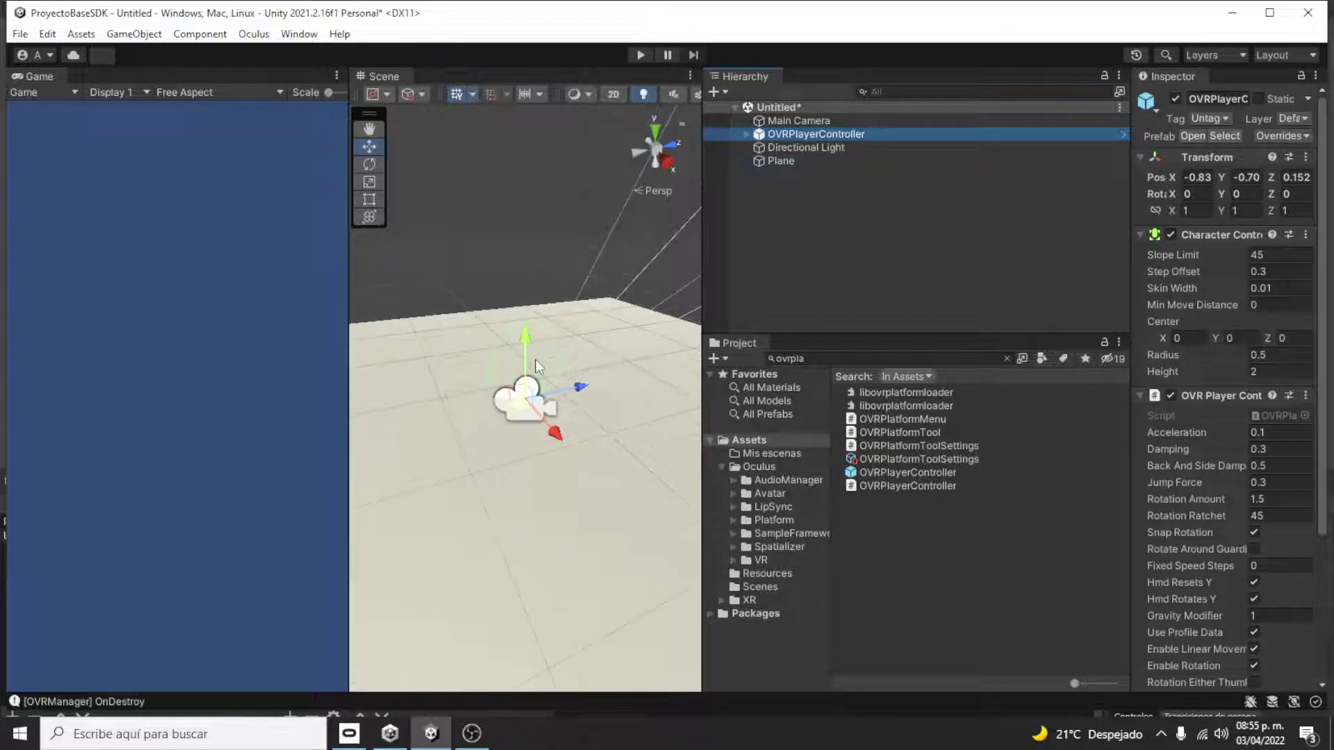
{"action": "scroll", "coordinate": [535, 367], "scroll_direction": "up", "scroll_amount": 2}
{"action": "scroll", "coordinate": [535, 367], "scroll_direction": "up", "scroll_amount": 1}
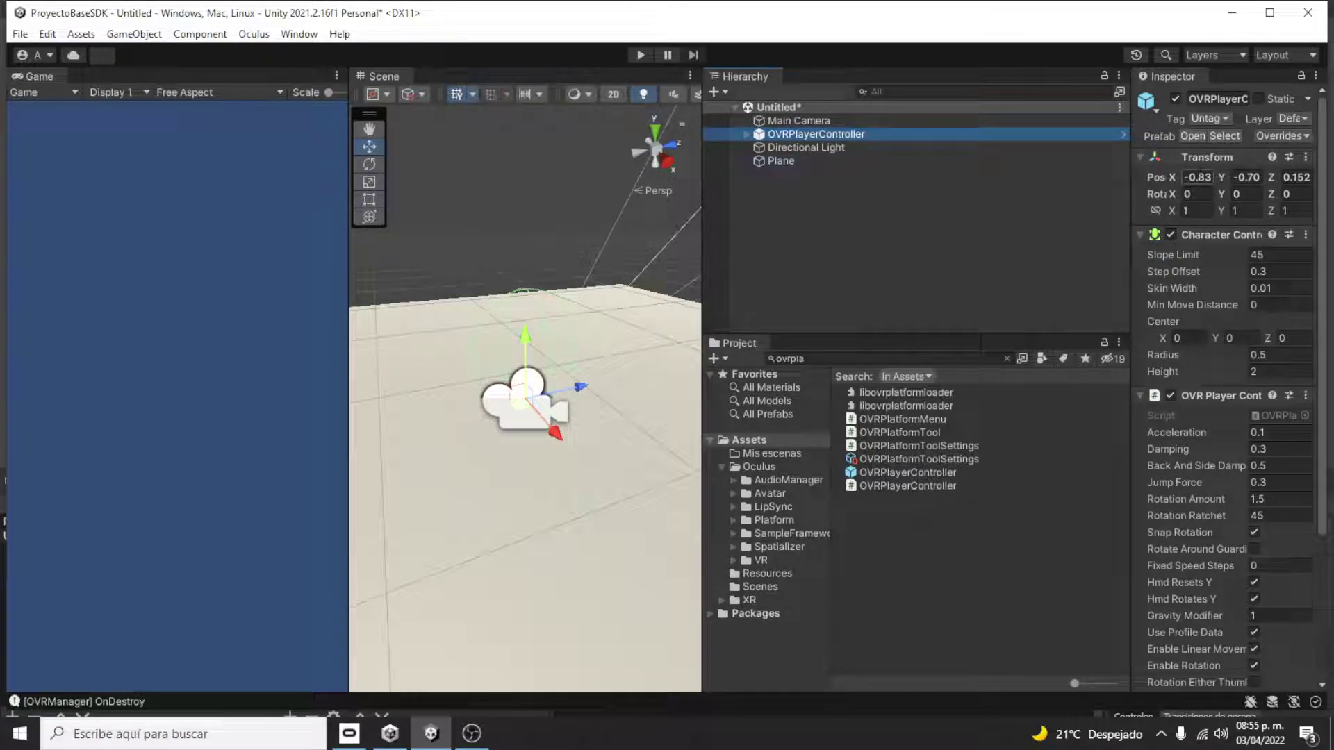
{"action": "left_click", "coordinate": [1197, 177]}
{"action": "type", "text": "0"}
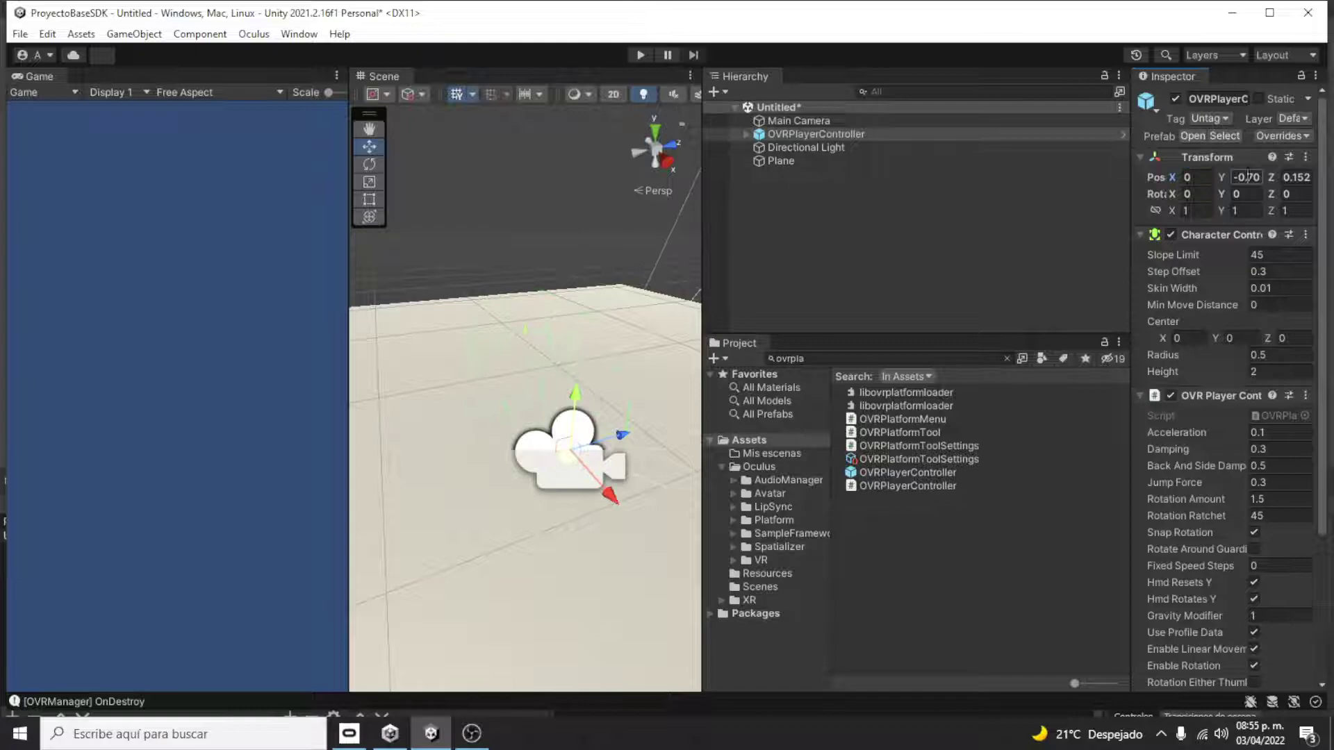
{"action": "key", "text": "Tab"}
{"action": "type", "text": "0"}
{"action": "key", "text": "Tab"}
{"action": "type", "text": "0"}
{"action": "scroll", "coordinate": [503, 421], "scroll_direction": "down", "scroll_amount": 3}
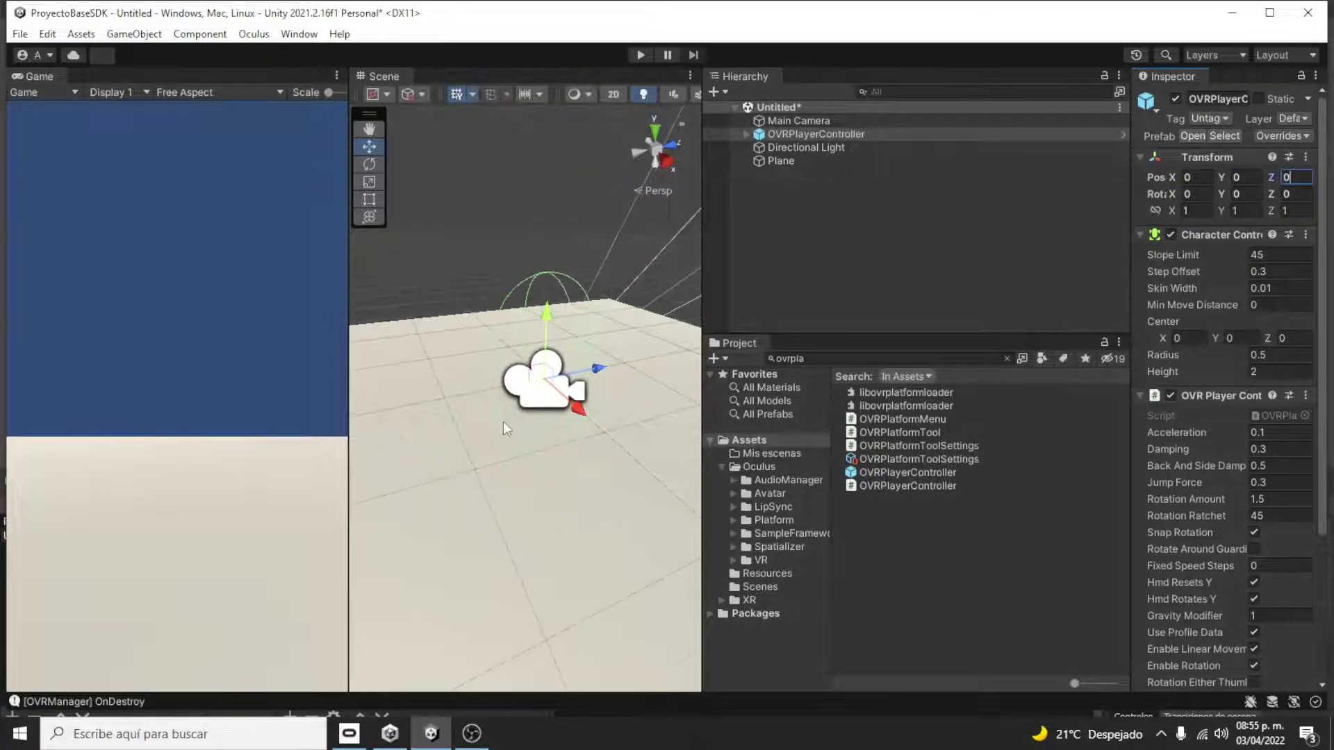
{"action": "mouse_move", "coordinate": [467, 601]}
{"action": "left_mouse_down", "text": "alt"}
{"action": "mouse_move", "coordinate": [888, 467]}
{"action": "mouse_move", "coordinate": [365, 433]}
{"action": "mouse_move", "coordinate": [601, 520]}
{"action": "left_mouse_up", "text": "alt"}
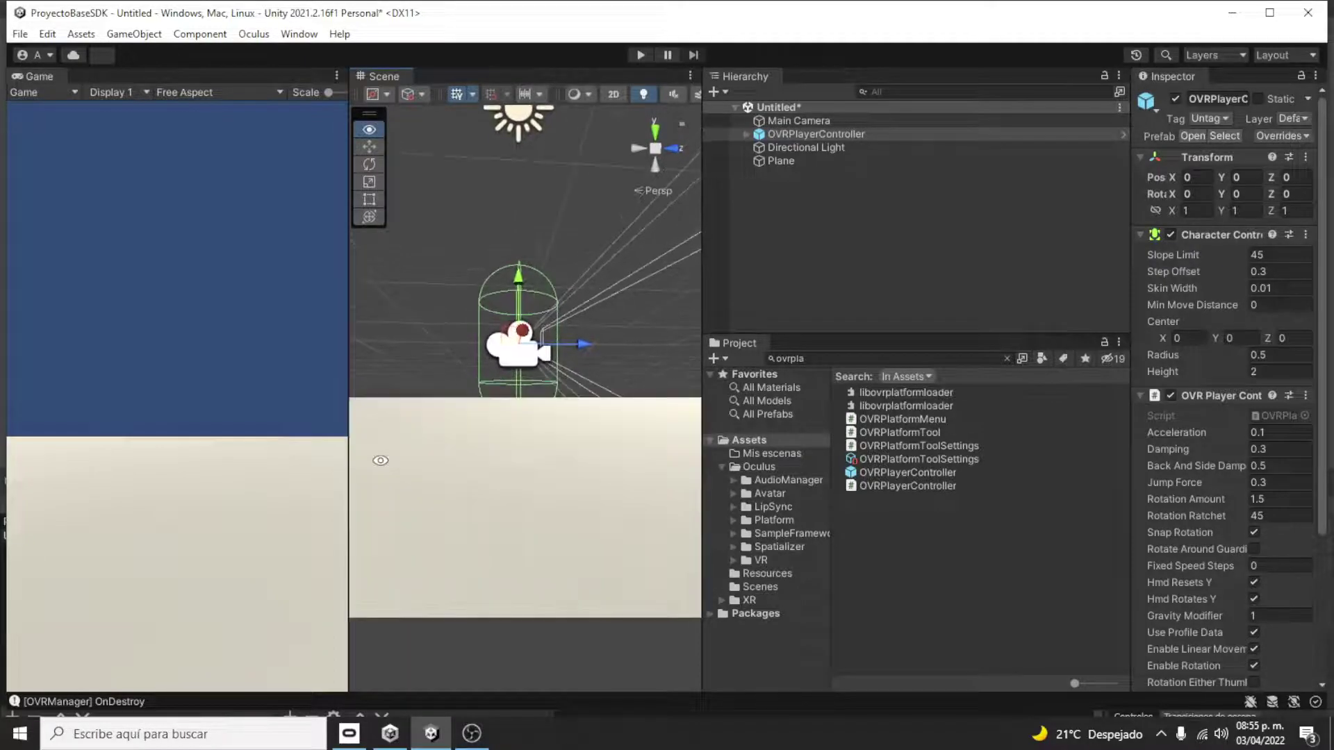
Set the Plane's Transform Position to 0, 0, 0 beneath the OVRPlayerController
{"action": "left_click", "coordinate": [601, 521]}
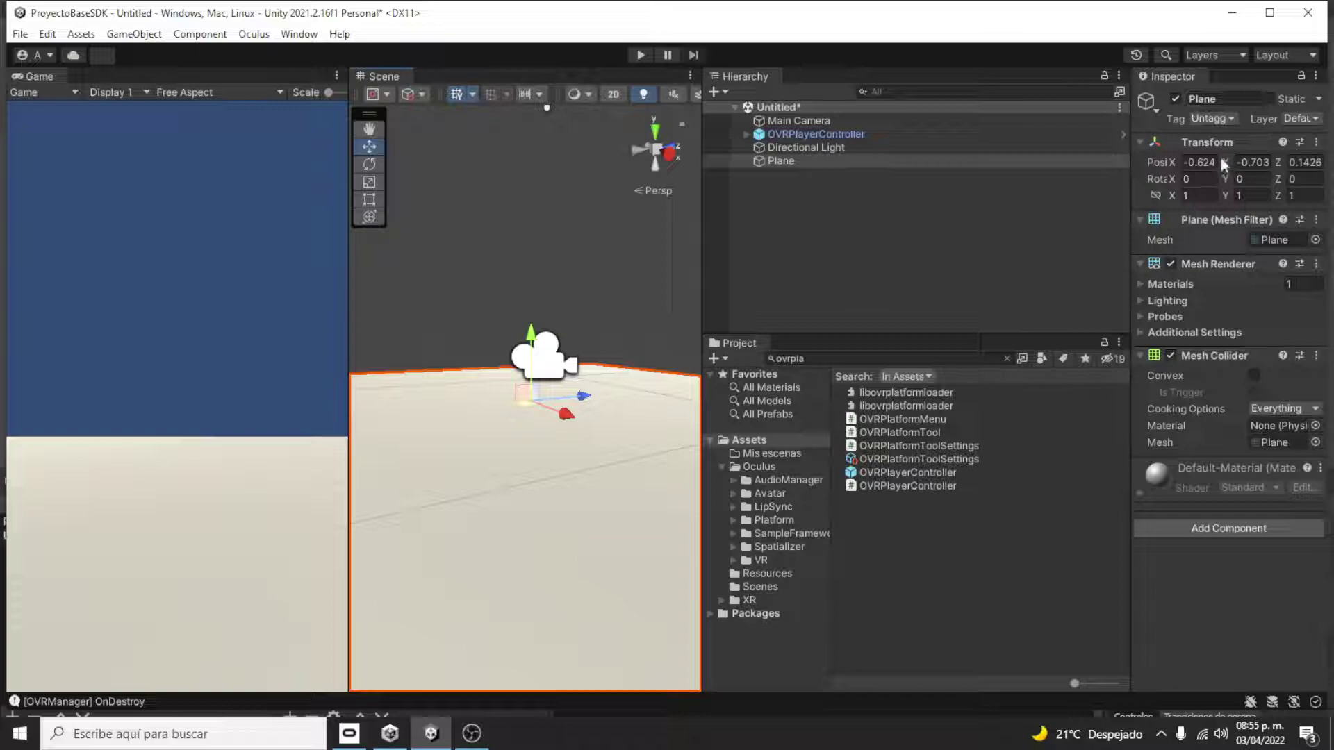
{"action": "left_click", "coordinate": [1199, 162]}
{"action": "type", "text": "0"}
{"action": "key", "text": "Tab"}
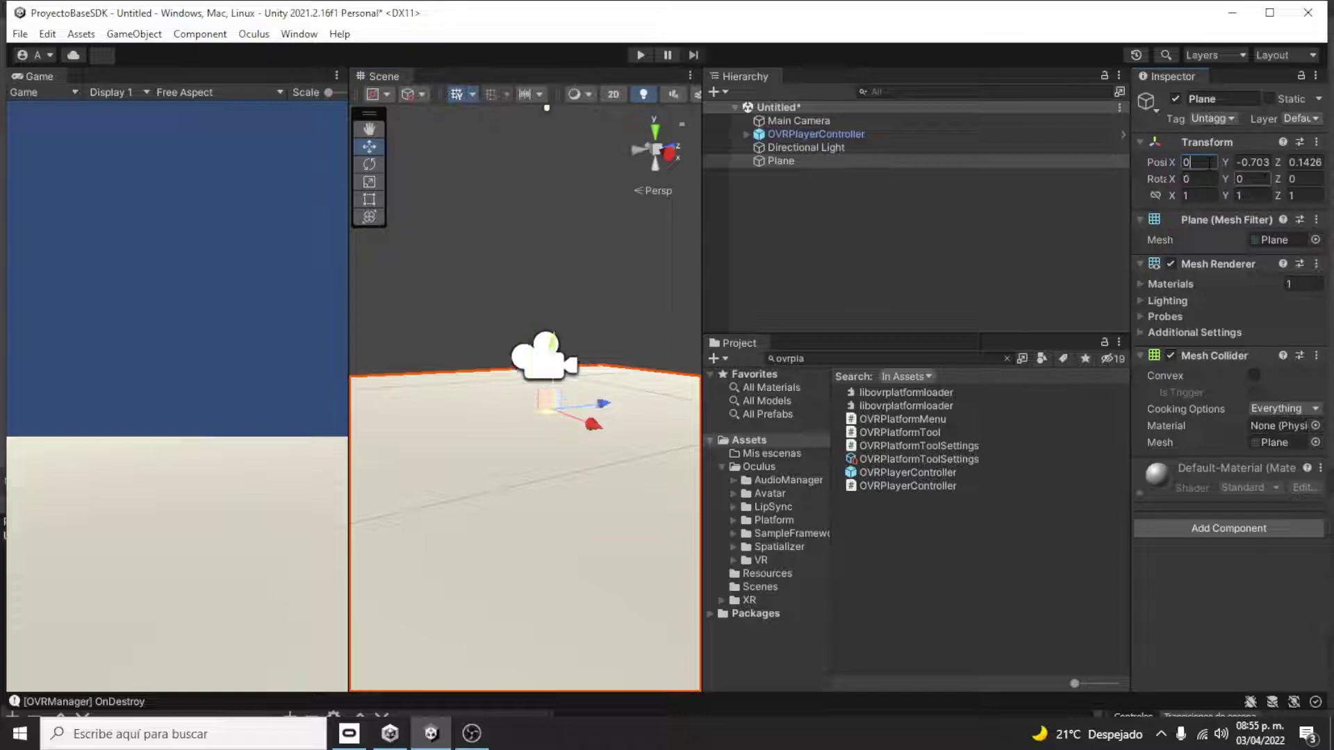
{"action": "type", "text": "0"}
{"action": "key", "text": "Tab"}
{"action": "type", "text": "0"}
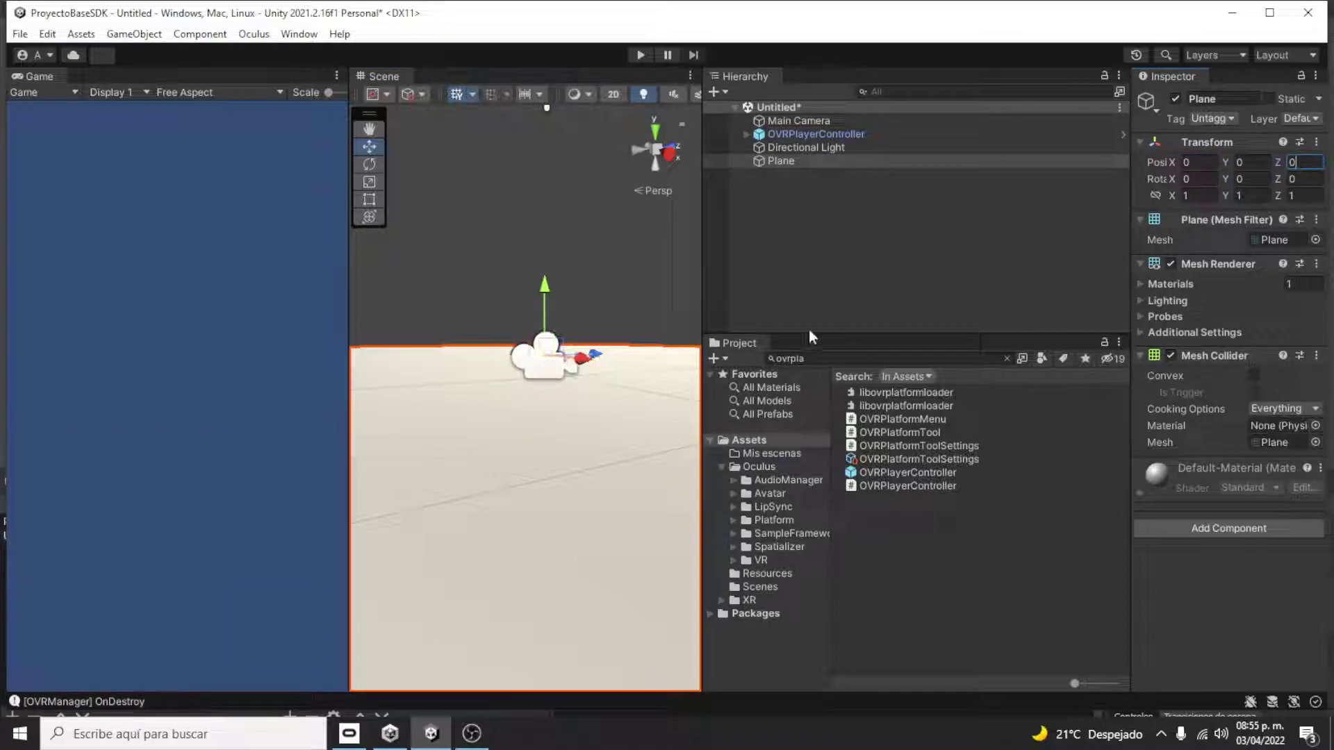
{"action": "left_click_drag", "start_coordinate": [539, 403], "coordinate": [702, 517], "text": "alt"}
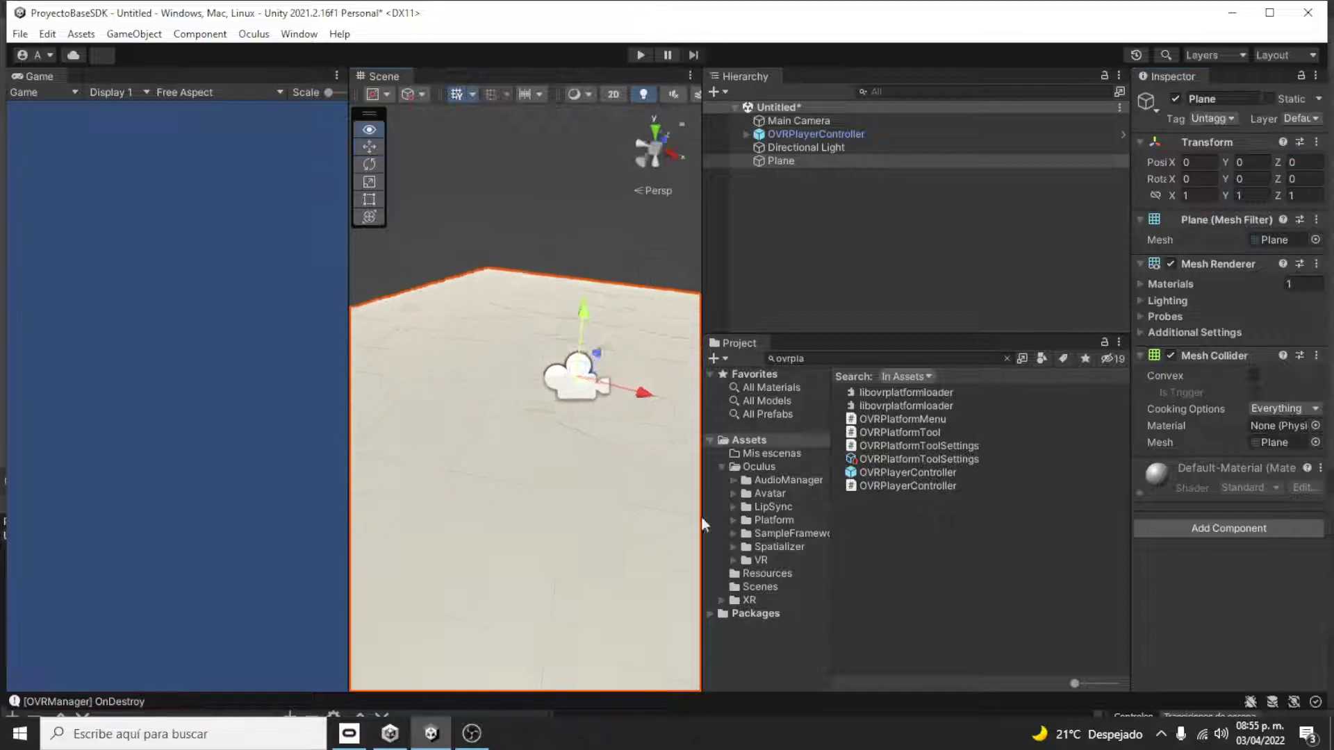
{"action": "left_click", "coordinate": [801, 136]}
{"action": "left_click_drag", "start_coordinate": [639, 269], "coordinate": [623, 459], "text": "alt"}
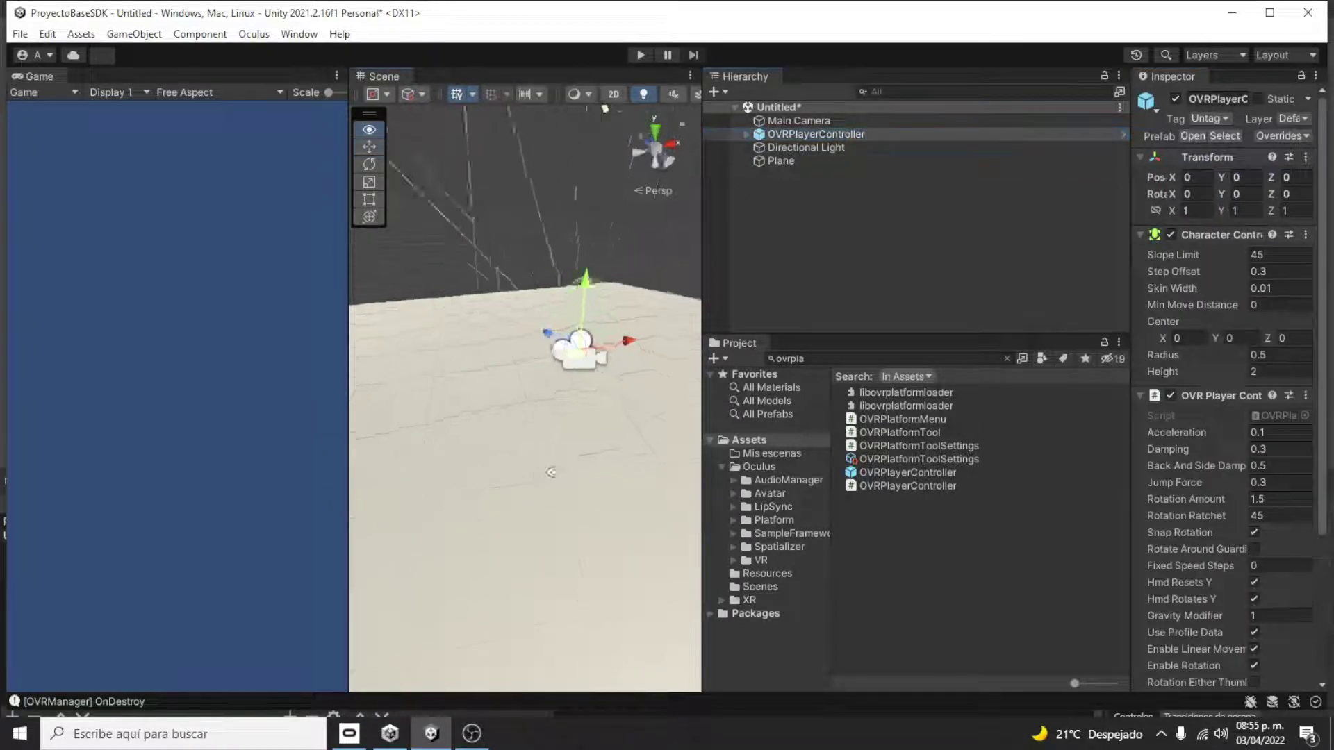
{"action": "left_click", "coordinate": [624, 458]}
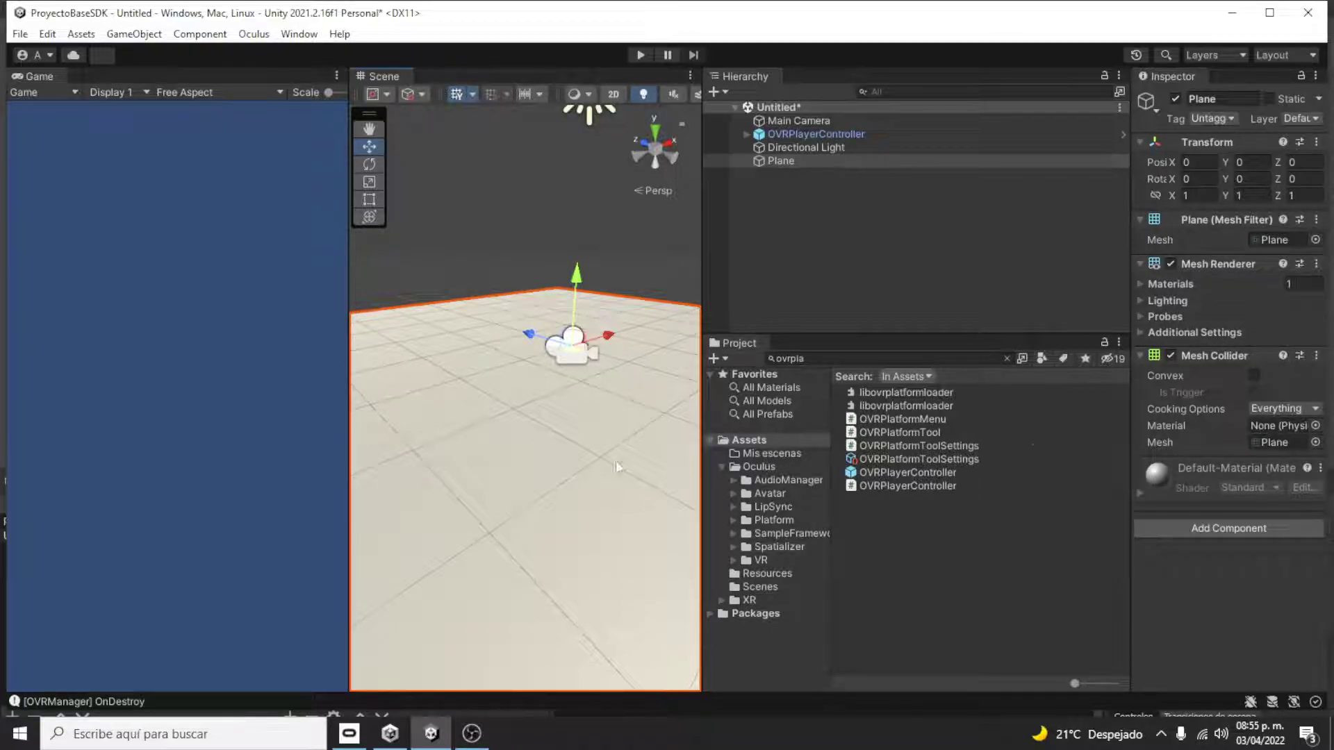
Create a 'Mis materiales' folder in Assets and open it
{"action": "right_click", "coordinate": [758, 442]}
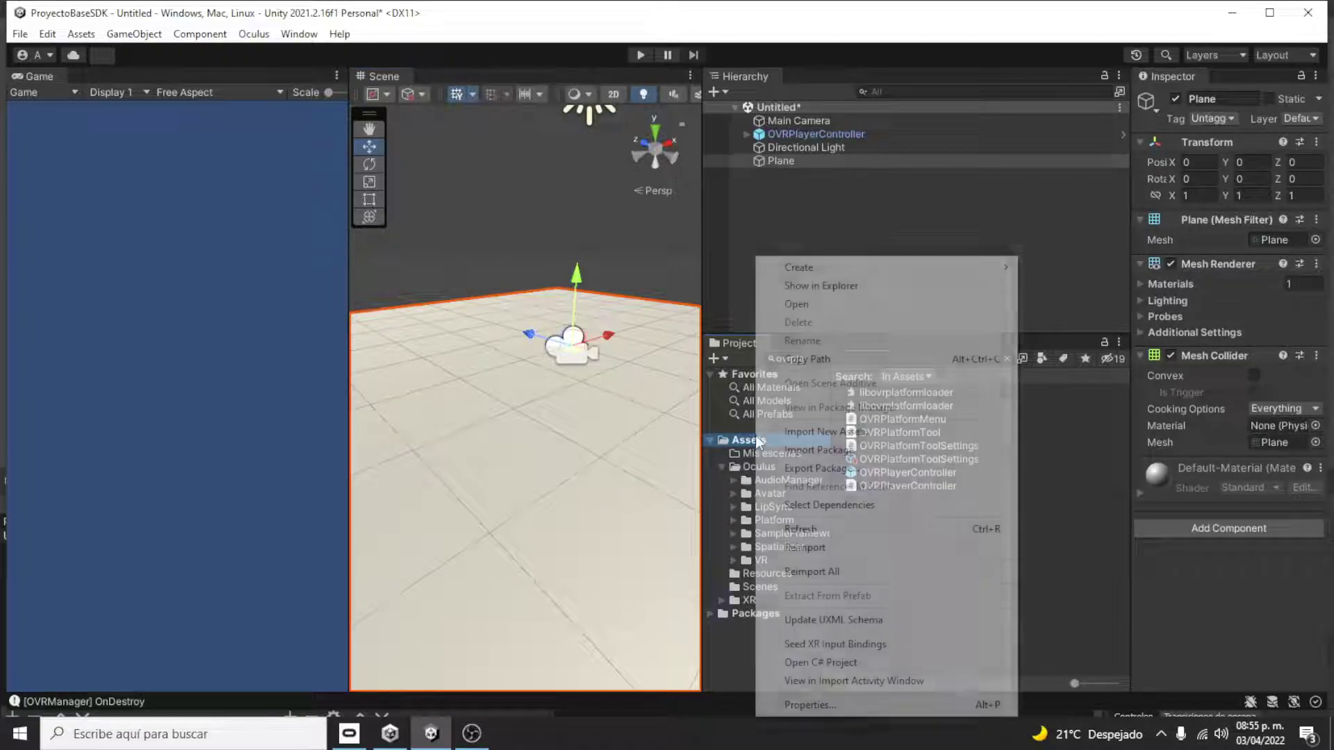
{"action": "mouse_move", "coordinate": [931, 267]}
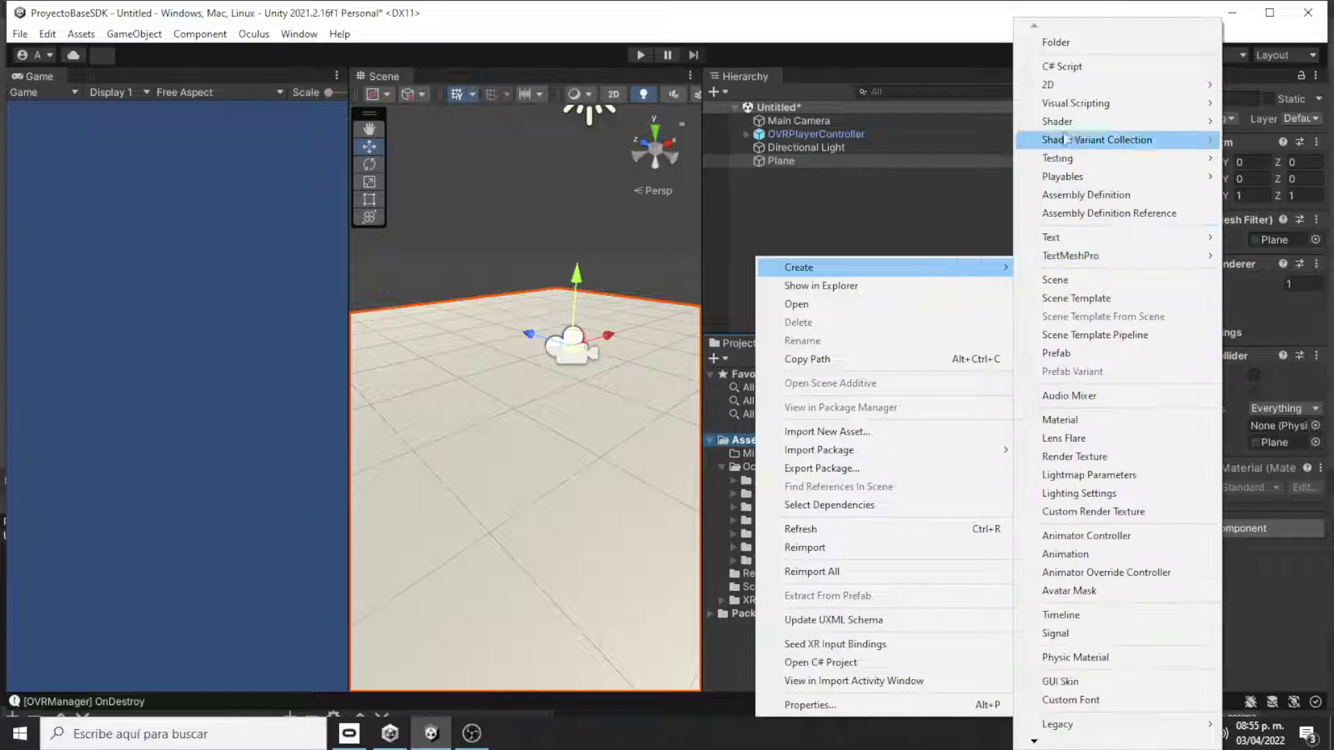
{"action": "left_click", "coordinate": [1093, 42]}
{"action": "type", "text": "Mis material"}
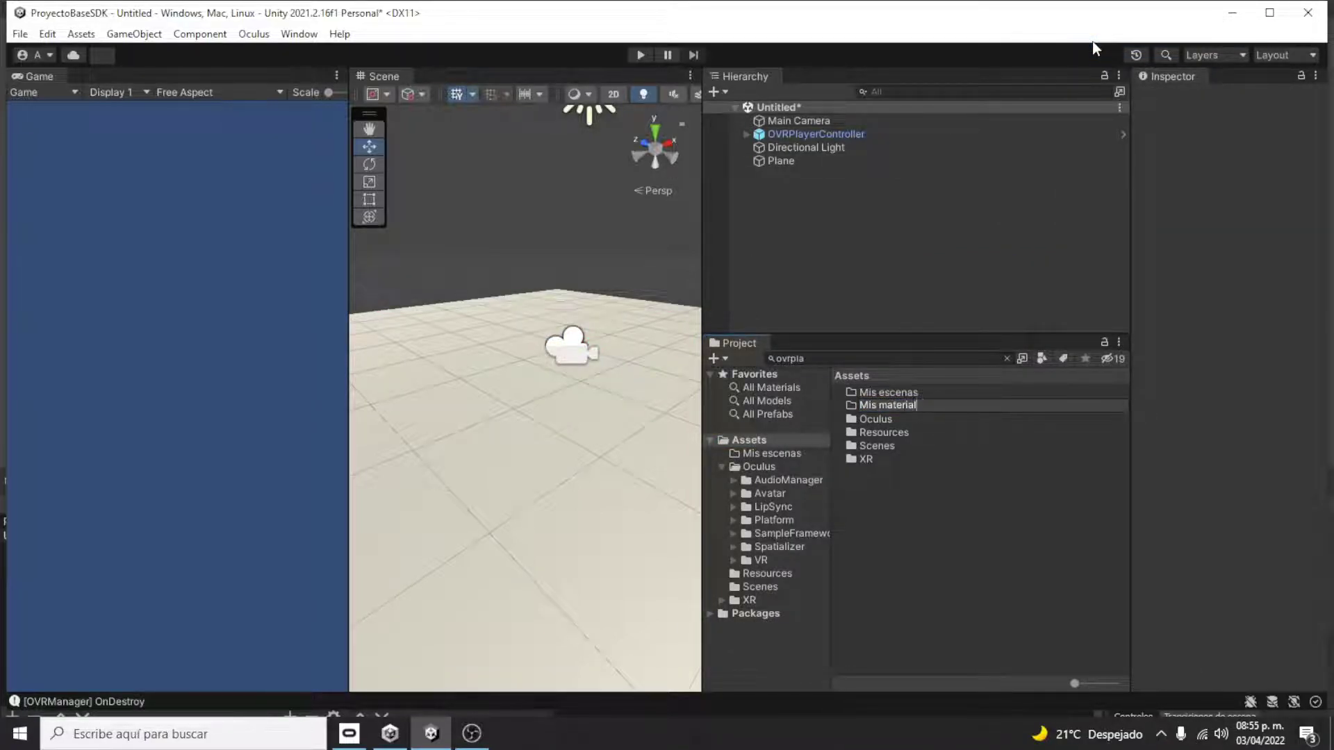
{"action": "type", "text": "es"}
{"action": "key", "text": "Return"}
{"action": "double_click", "coordinate": [1006, 410]}
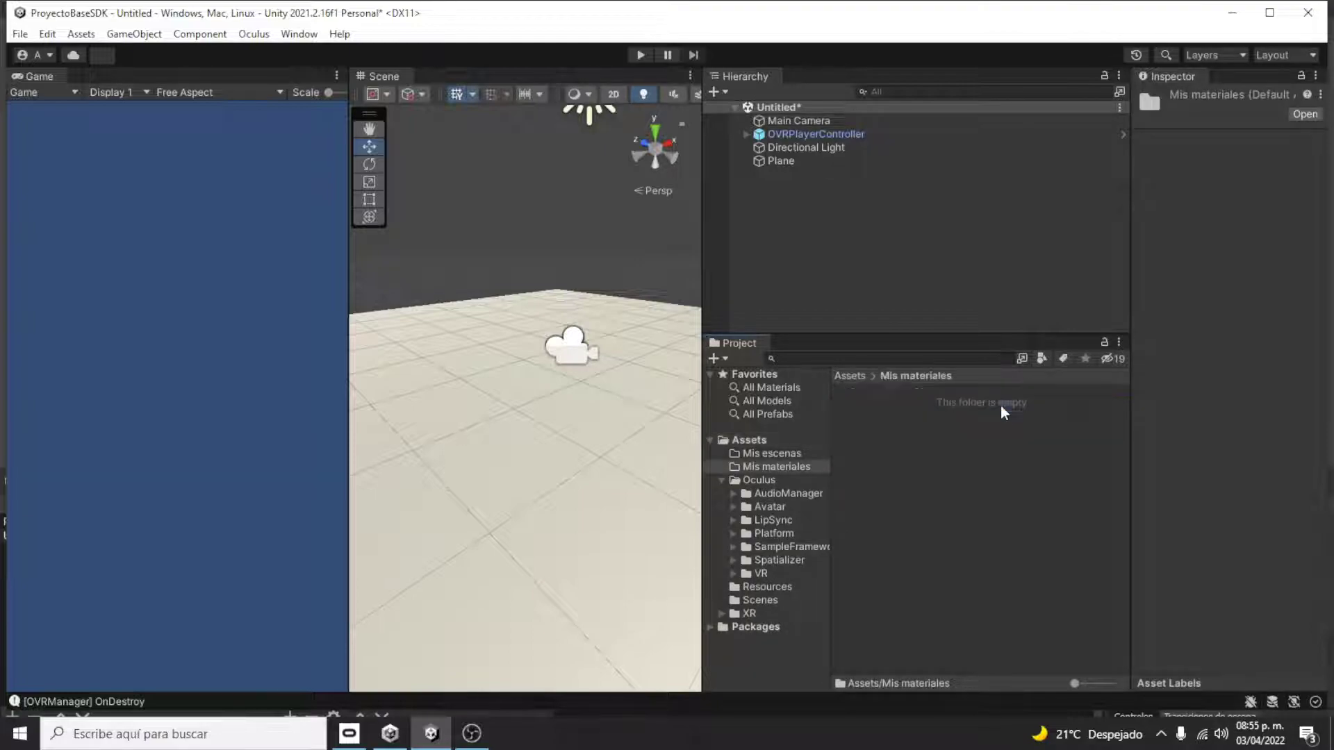
Create a new material named 'piso' inside Mis materiales
{"action": "right_click", "coordinate": [981, 523]}
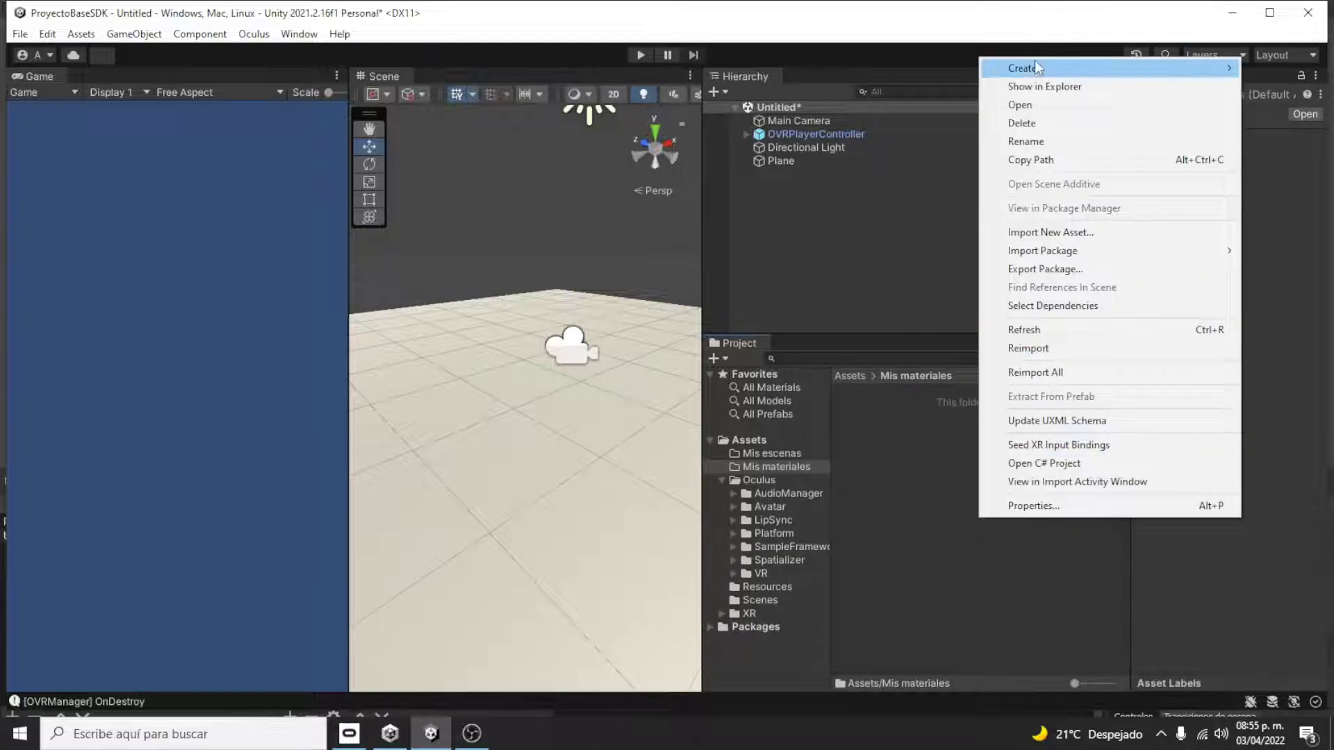
{"action": "mouse_move", "coordinate": [1040, 67]}
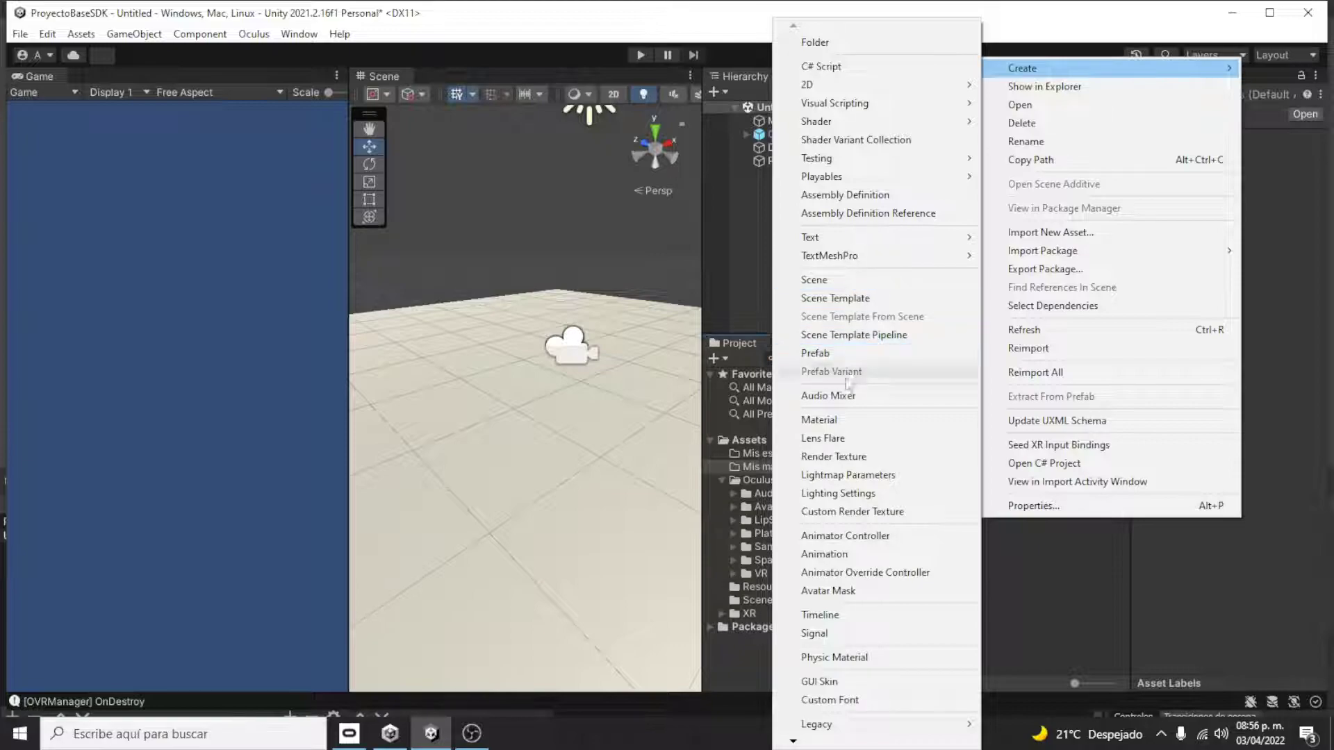
{"action": "left_click", "coordinate": [843, 420]}
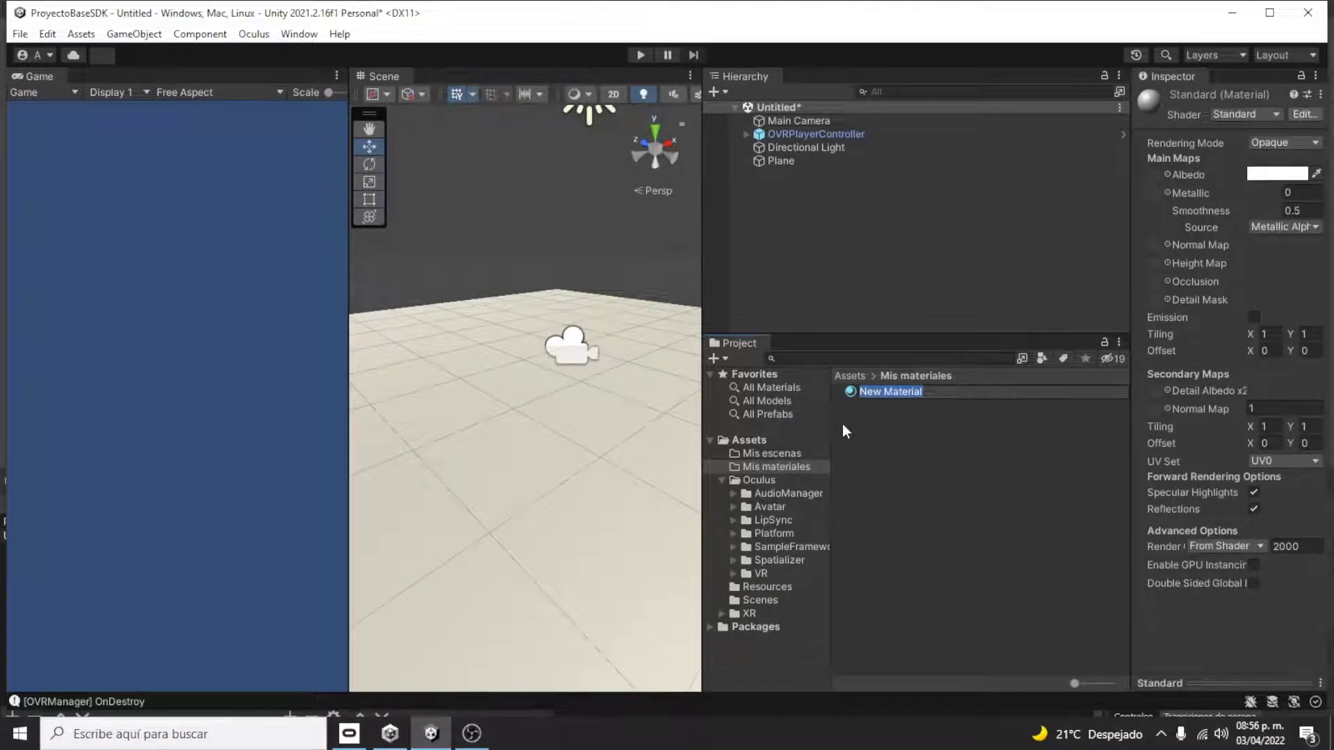
{"action": "type", "text": "piso"}
{"action": "key", "text": "Return"}
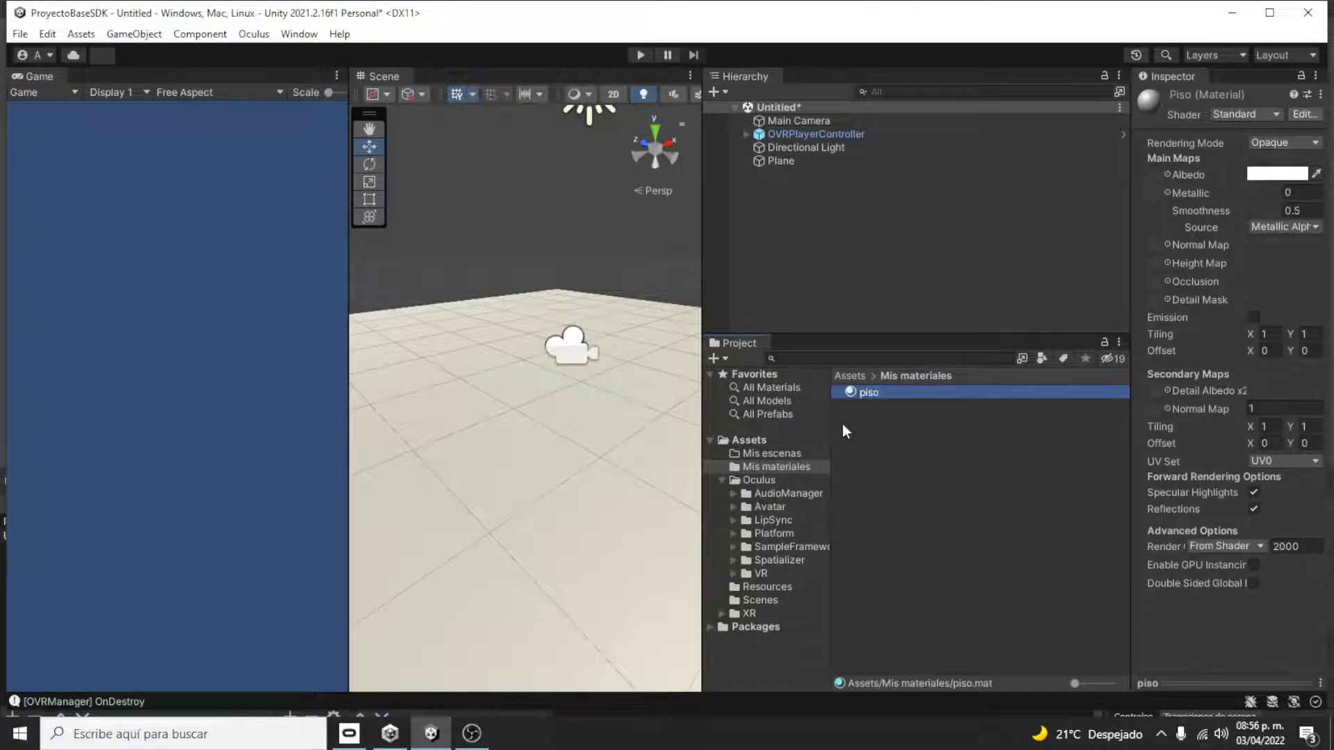
Assign the grid_01_dark texture as the piso material's Albedo
{"action": "left_click", "coordinate": [1168, 174]}
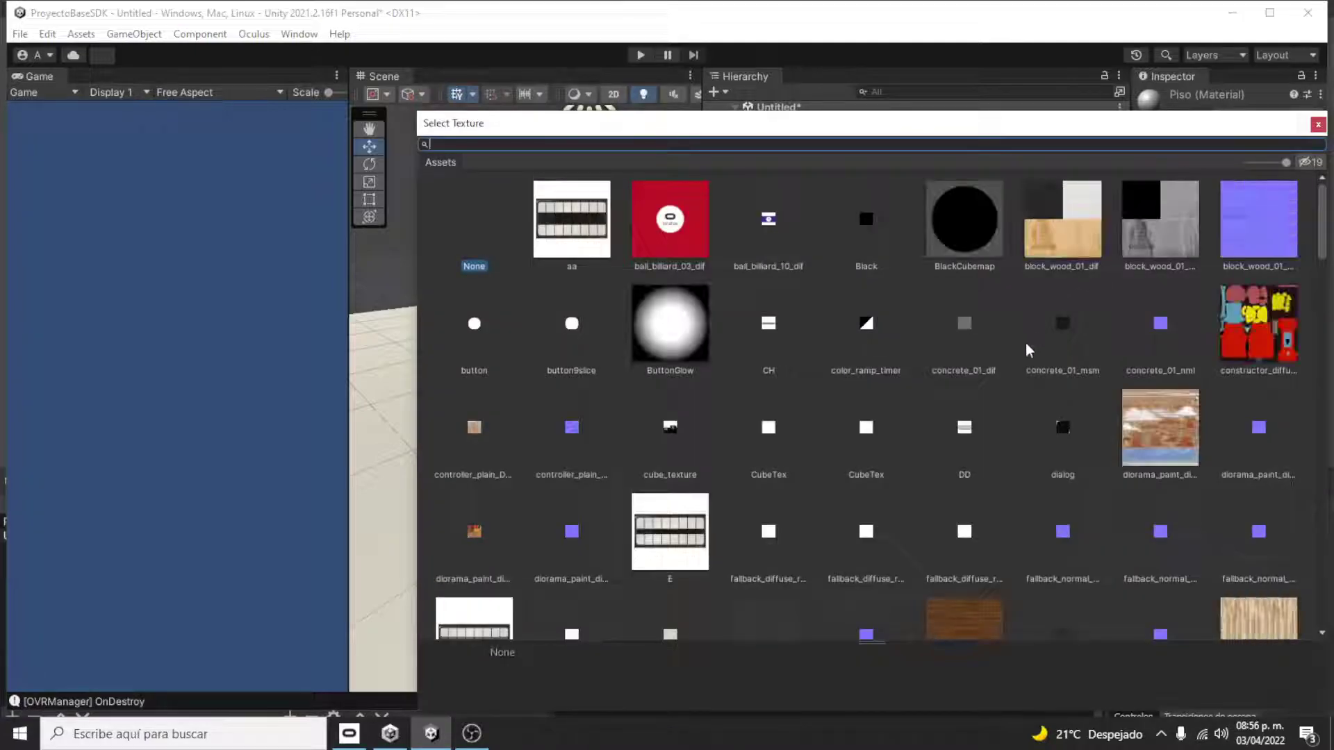
{"action": "scroll", "coordinate": [1026, 344], "scroll_direction": "down", "scroll_amount": 5}
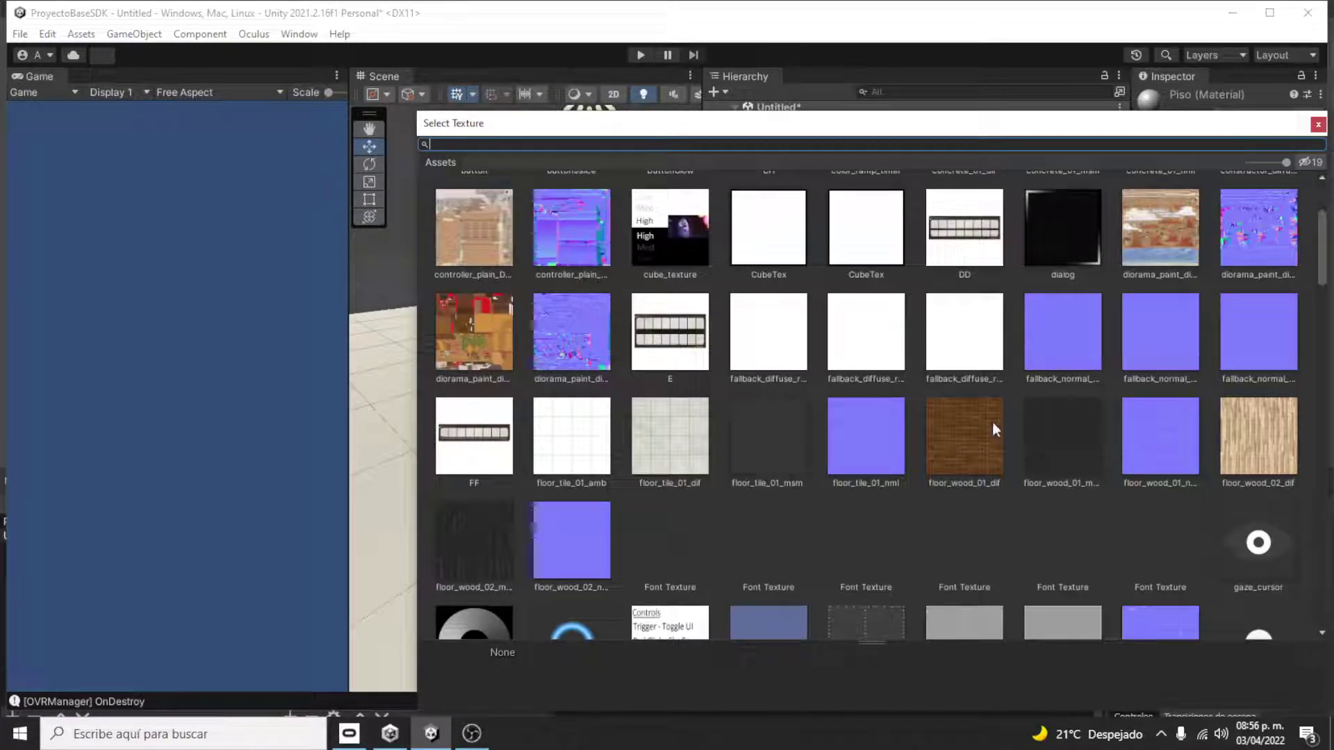
{"action": "scroll", "coordinate": [986, 436], "scroll_direction": "down", "scroll_amount": 3}
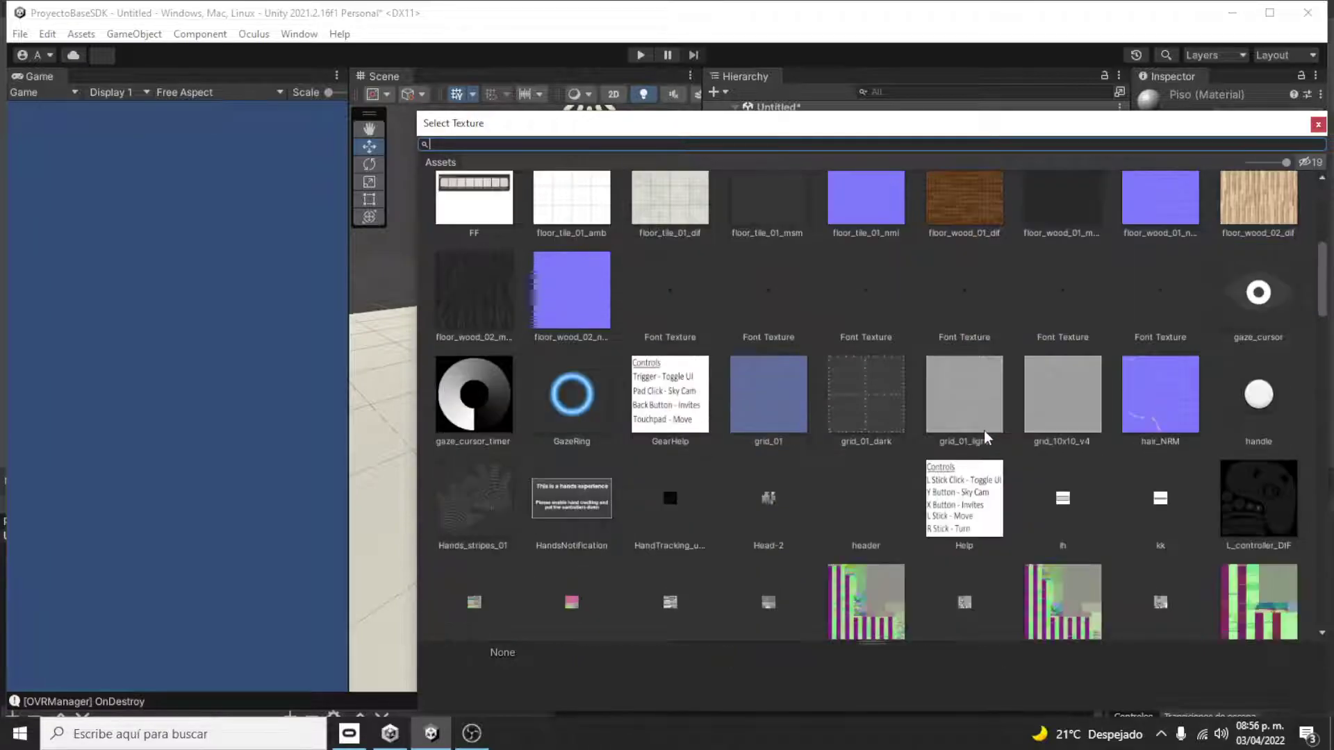
{"action": "double_click", "coordinate": [873, 404]}
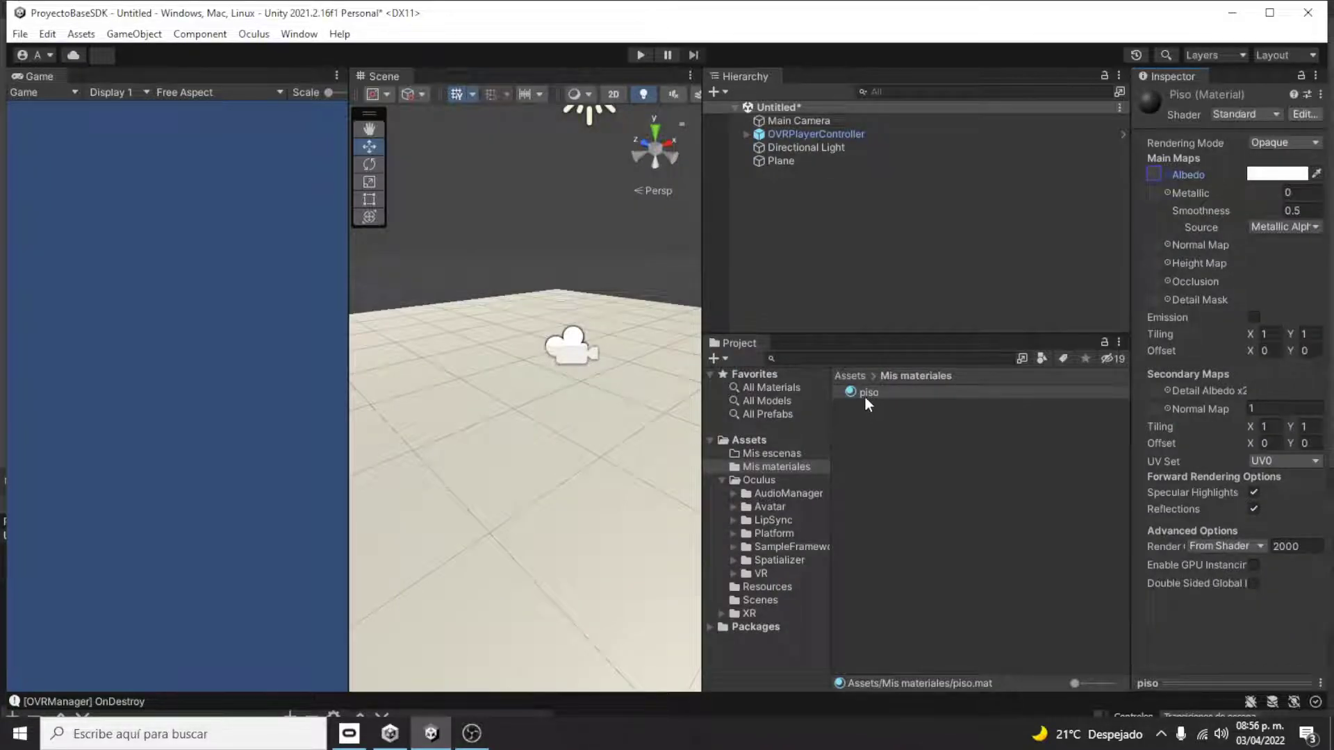
Apply the piso material to the floor plane and show its settings in the Inspector
{"action": "left_click_drag", "start_coordinate": [861, 390], "coordinate": [627, 423]}
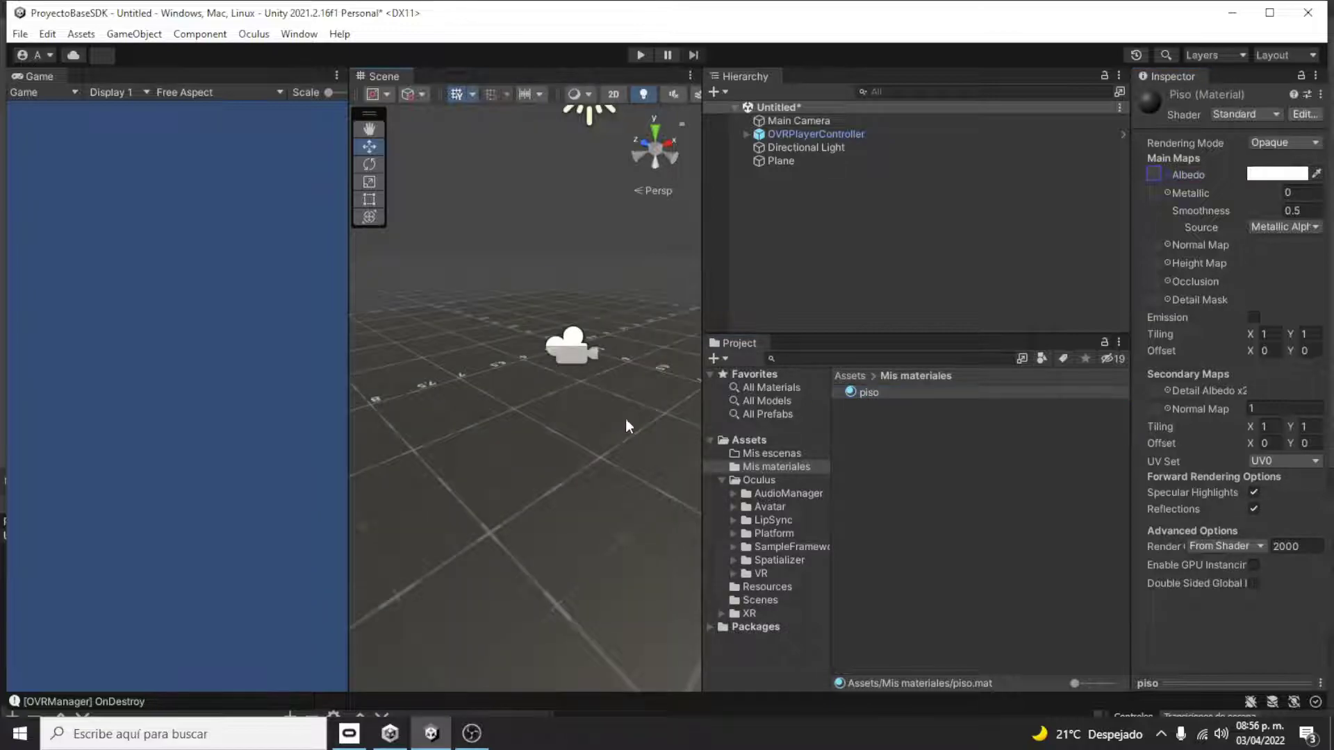
{"action": "left_click", "coordinate": [582, 382]}
{"action": "mouse_move", "coordinate": [540, 461]}
{"action": "left_mouse_down", "text": "alt"}
{"action": "mouse_move", "coordinate": [191, 677]}
{"action": "mouse_move", "coordinate": [487, 556]}
{"action": "mouse_move", "coordinate": [1173, 660]}
{"action": "mouse_move", "coordinate": [1066, 648]}
{"action": "left_mouse_up", "text": "alt"}
{"action": "scroll", "coordinate": [438, 375], "scroll_direction": "up", "scroll_amount": 3}
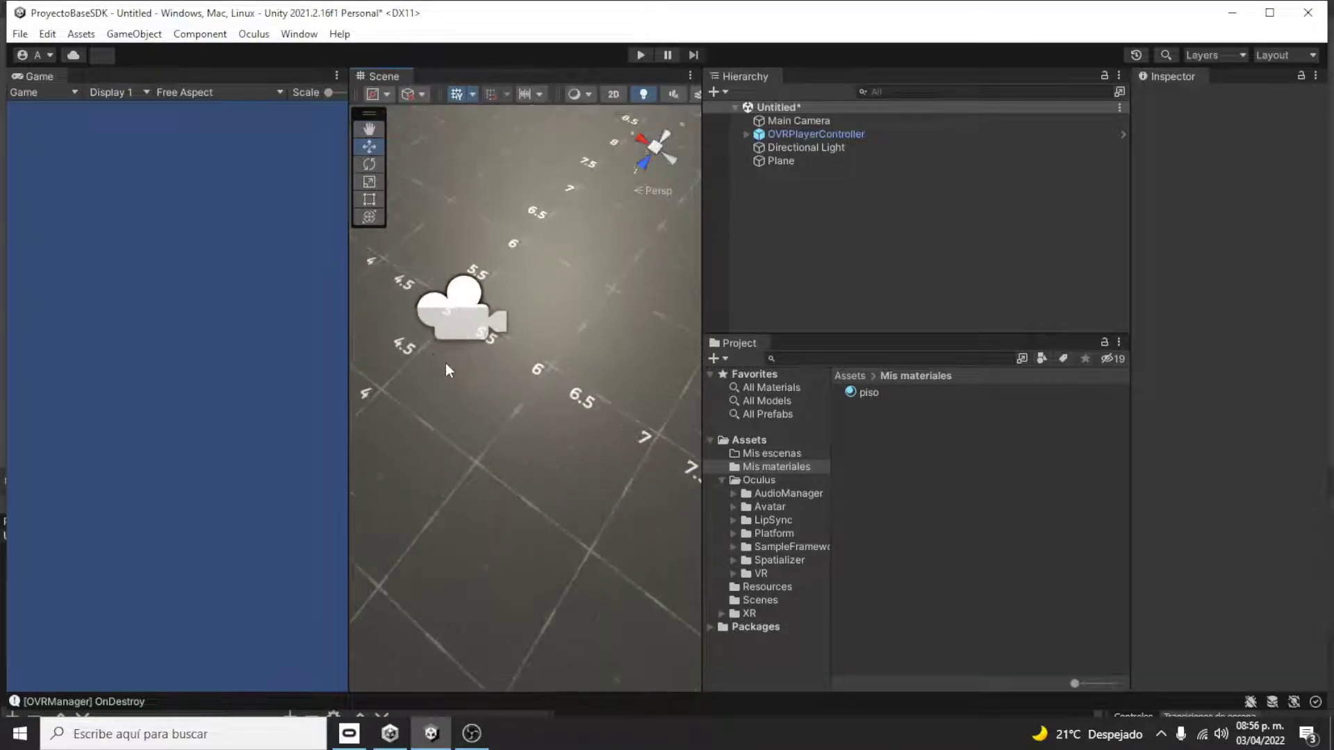
{"action": "scroll", "coordinate": [444, 363], "scroll_direction": "down", "scroll_amount": 2}
{"action": "scroll", "coordinate": [444, 362], "scroll_direction": "down", "scroll_amount": 3}
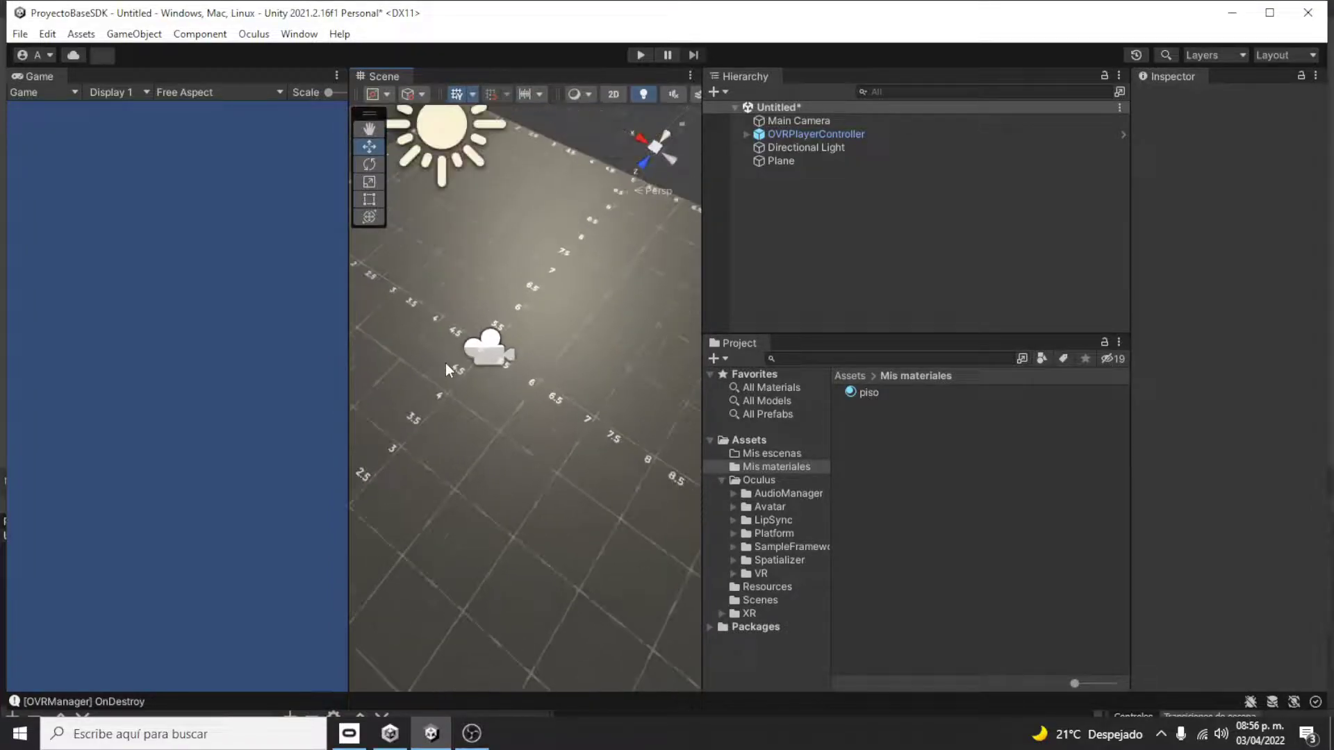
{"action": "scroll", "coordinate": [445, 363], "scroll_direction": "down", "scroll_amount": 2}
{"action": "left_click_drag", "start_coordinate": [456, 373], "coordinate": [188, 334], "text": "alt"}
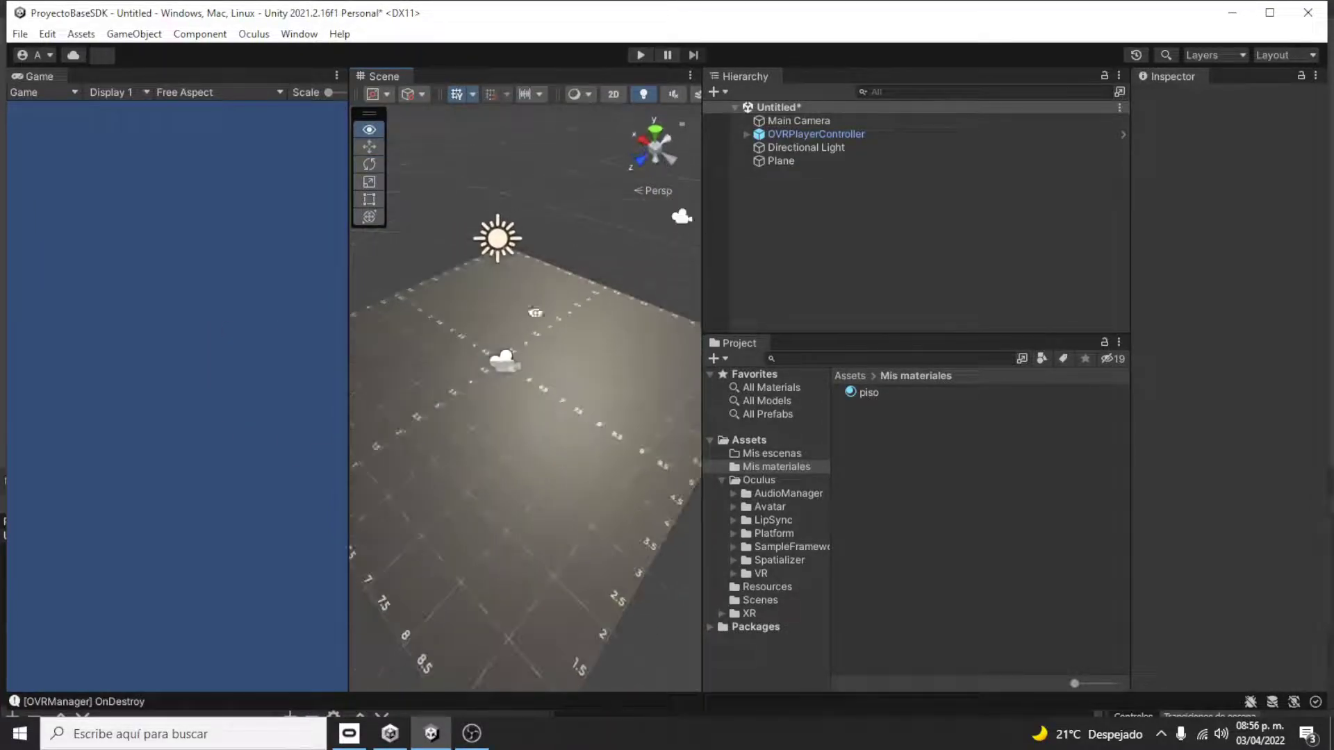
{"action": "left_click", "coordinate": [887, 396]}
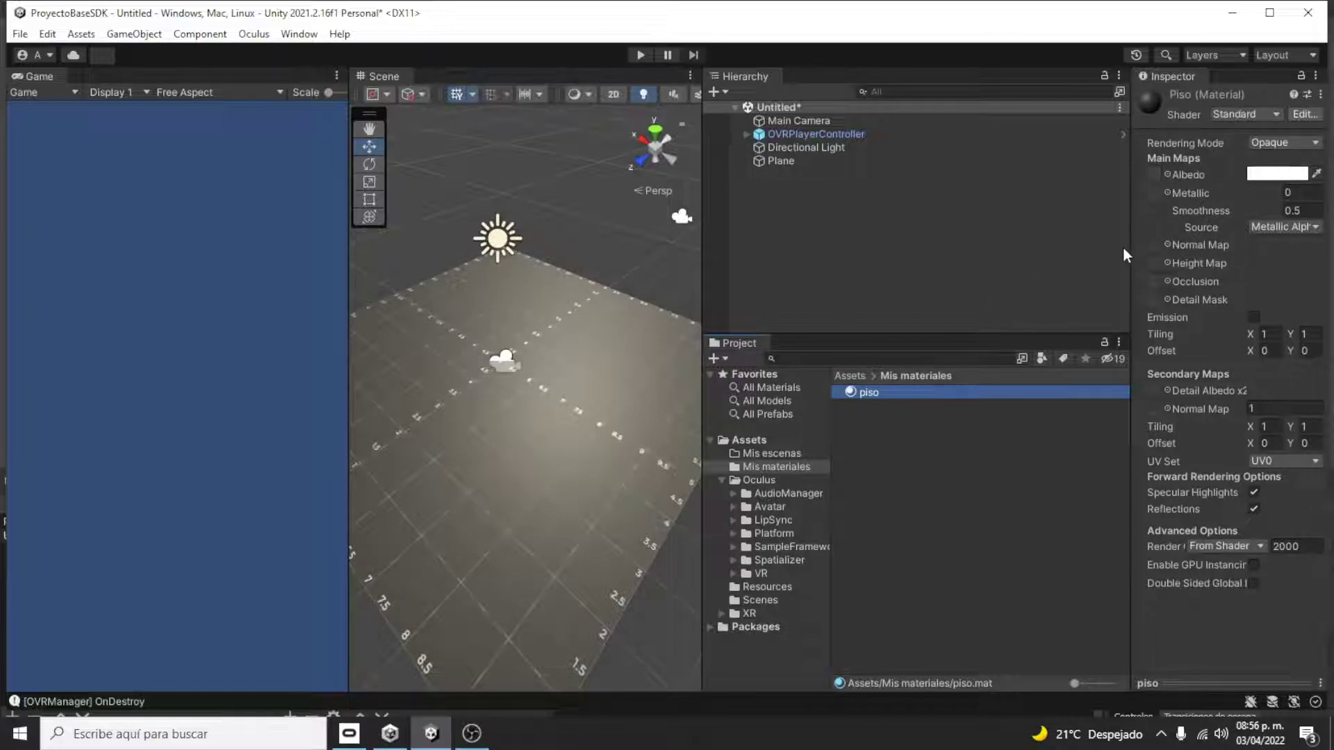
Set the piso material's Metallic to 0.773 and Smoothness to 0.044
{"action": "left_click_drag", "start_coordinate": [1131, 241], "coordinate": [1012, 241]}
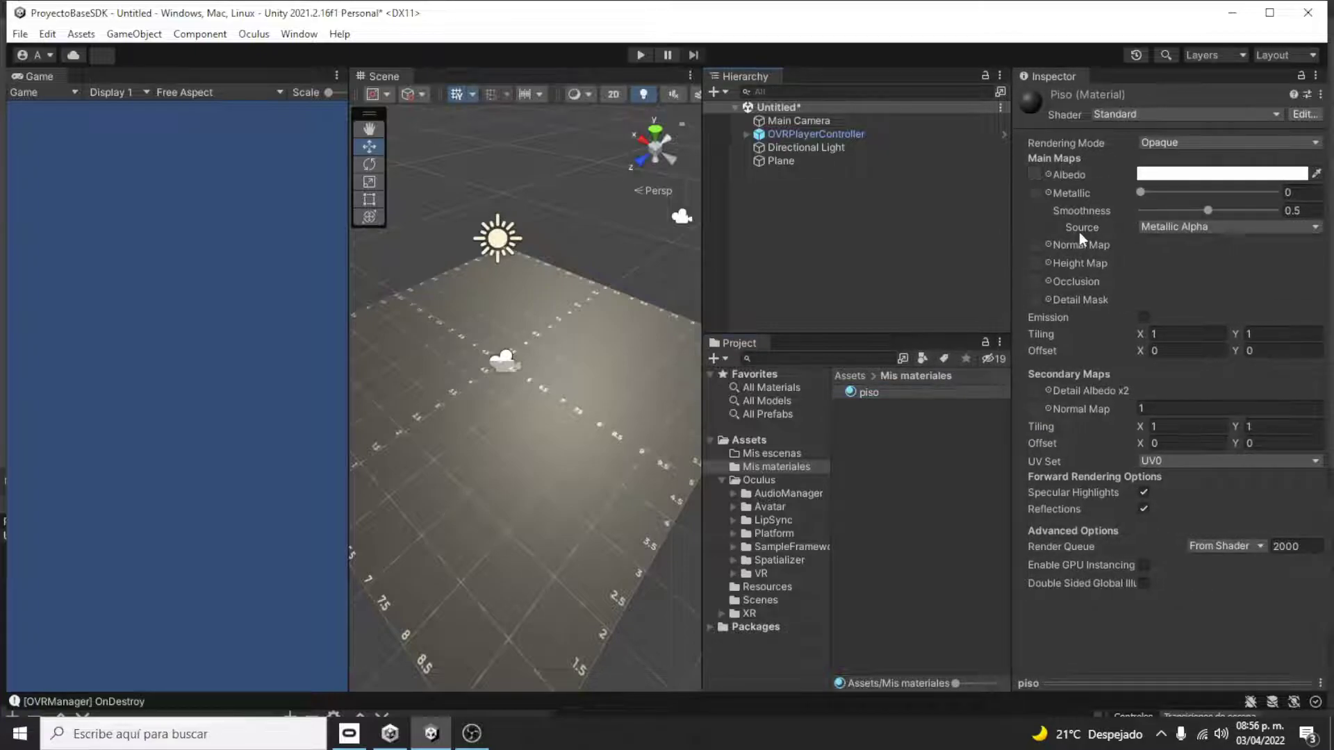
{"action": "left_click_drag", "start_coordinate": [1205, 211], "coordinate": [1136, 221]}
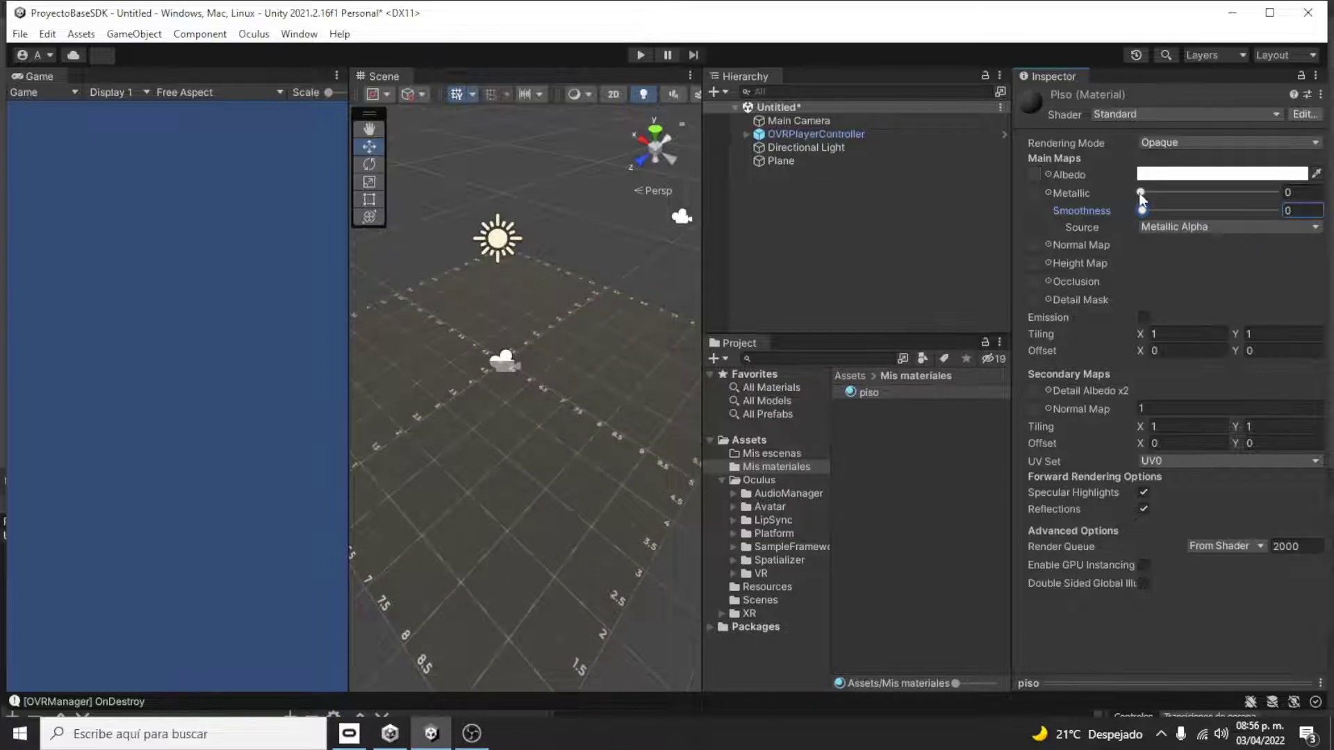
{"action": "mouse_move", "coordinate": [1141, 192]}
{"action": "left_mouse_down"}
{"action": "mouse_move", "coordinate": [1332, 202]}
{"action": "mouse_move", "coordinate": [1240, 199]}
{"action": "left_mouse_up"}
{"action": "left_click_drag", "start_coordinate": [1143, 213], "coordinate": [1149, 213]}
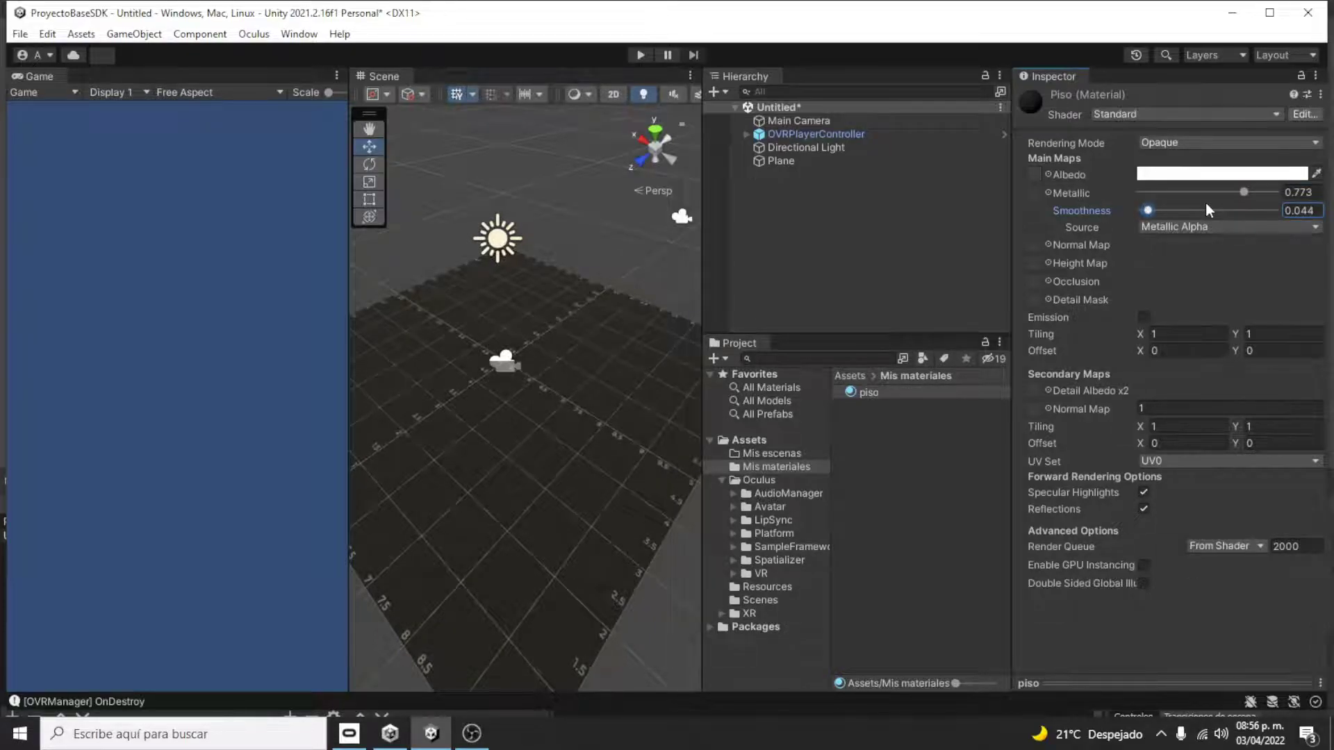
{"action": "left_click", "coordinate": [824, 133]}
{"action": "left_click_drag", "start_coordinate": [660, 229], "coordinate": [181, 325], "text": "alt"}
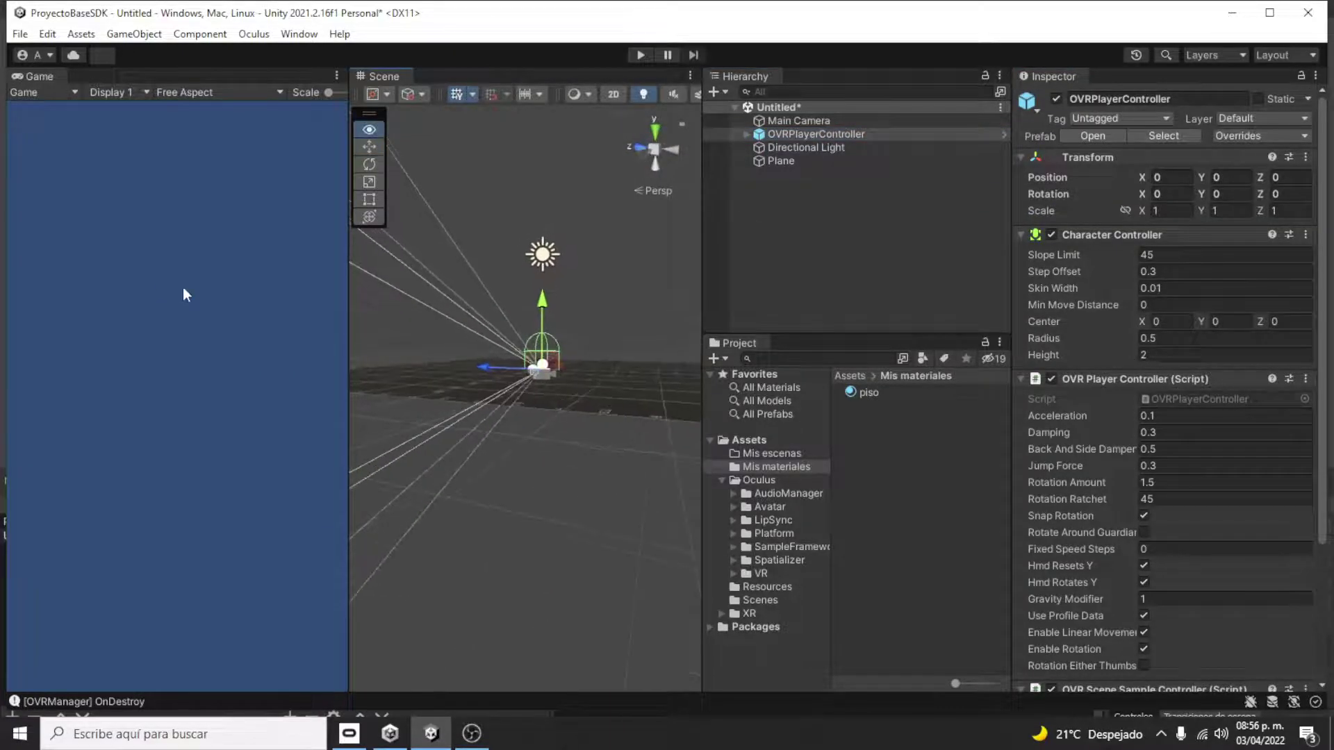
Lower the floor plane to Y position -1 beneath the OVRPlayerController
{"action": "left_click", "coordinate": [586, 377]}
{"action": "scroll", "coordinate": [549, 360], "scroll_direction": "up", "scroll_amount": 3}
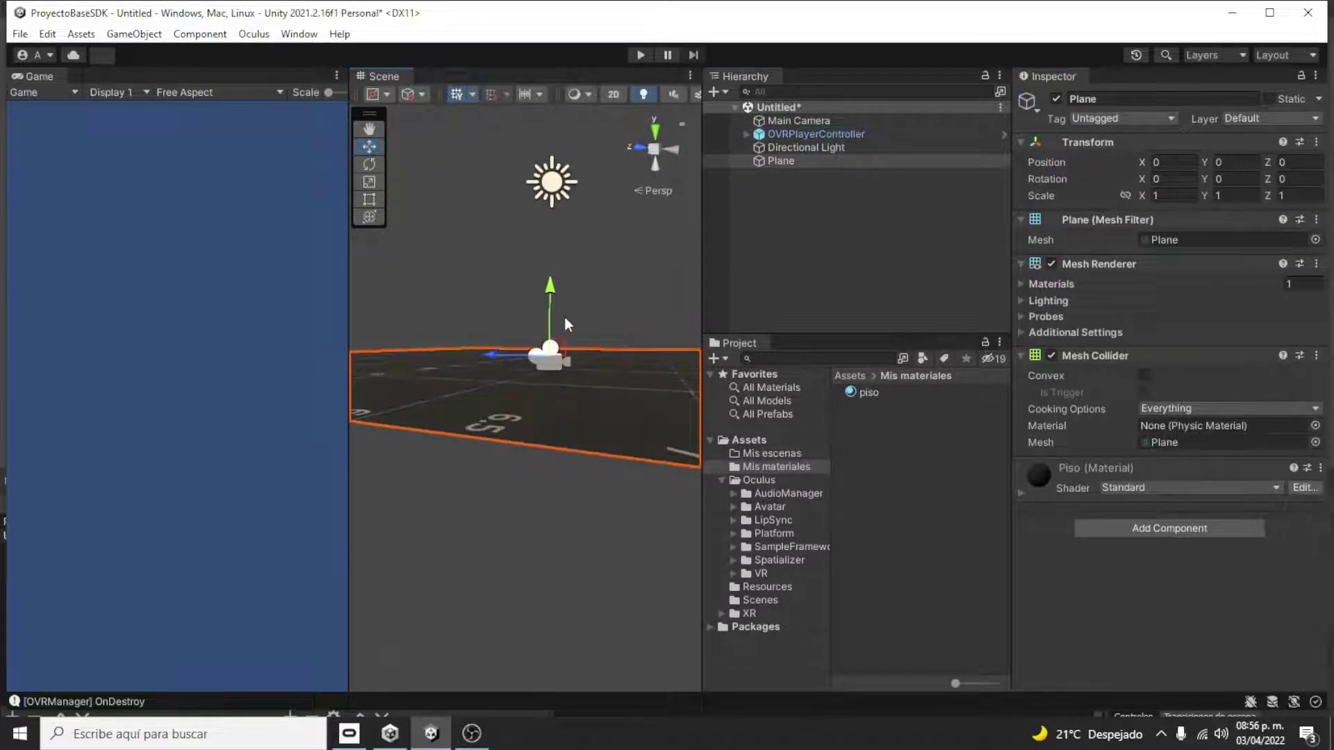
{"action": "mouse_move", "coordinate": [502, 347]}
{"action": "left_mouse_down"}
{"action": "mouse_move", "coordinate": [501, 396]}
{"action": "mouse_move", "coordinate": [232, 464]}
{"action": "left_mouse_up"}
{"action": "left_click", "coordinate": [818, 136]}
{"action": "left_click", "coordinate": [662, 535]}
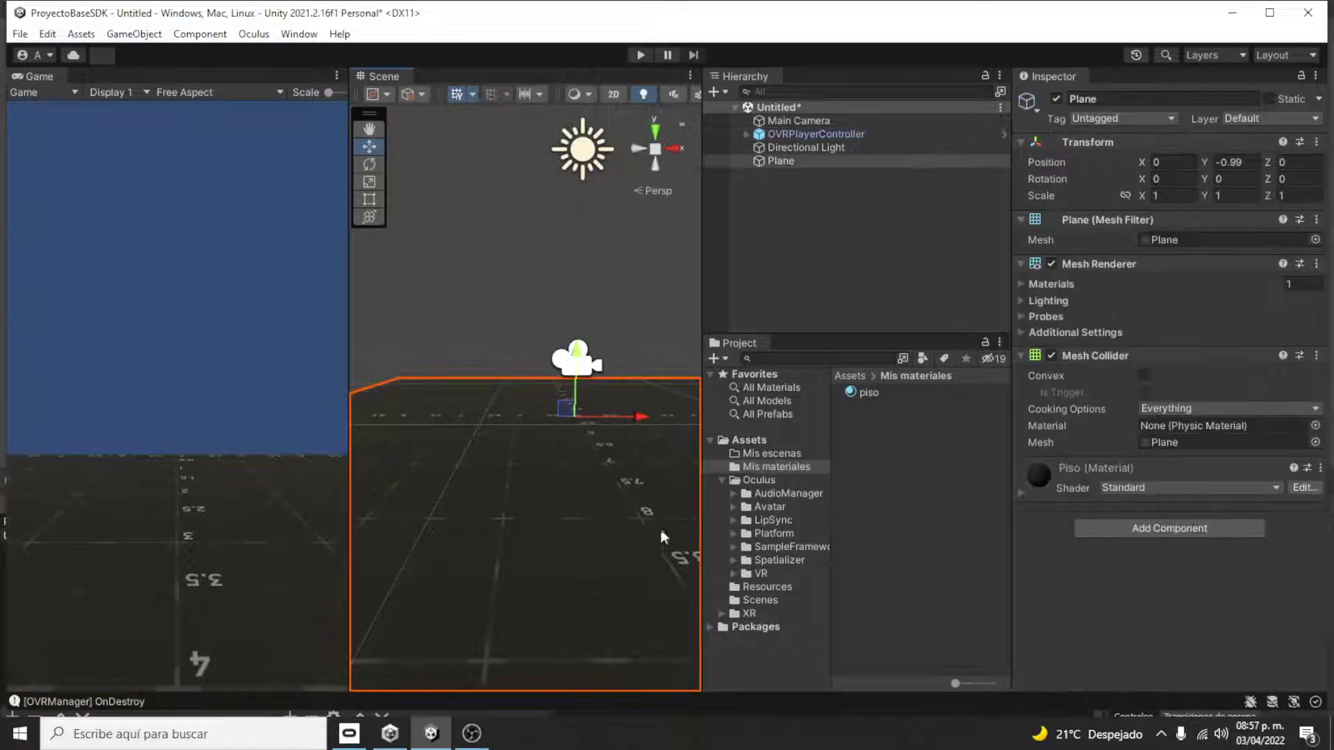
{"action": "left_click", "coordinate": [1234, 162]}
{"action": "type", "text": "-41"}
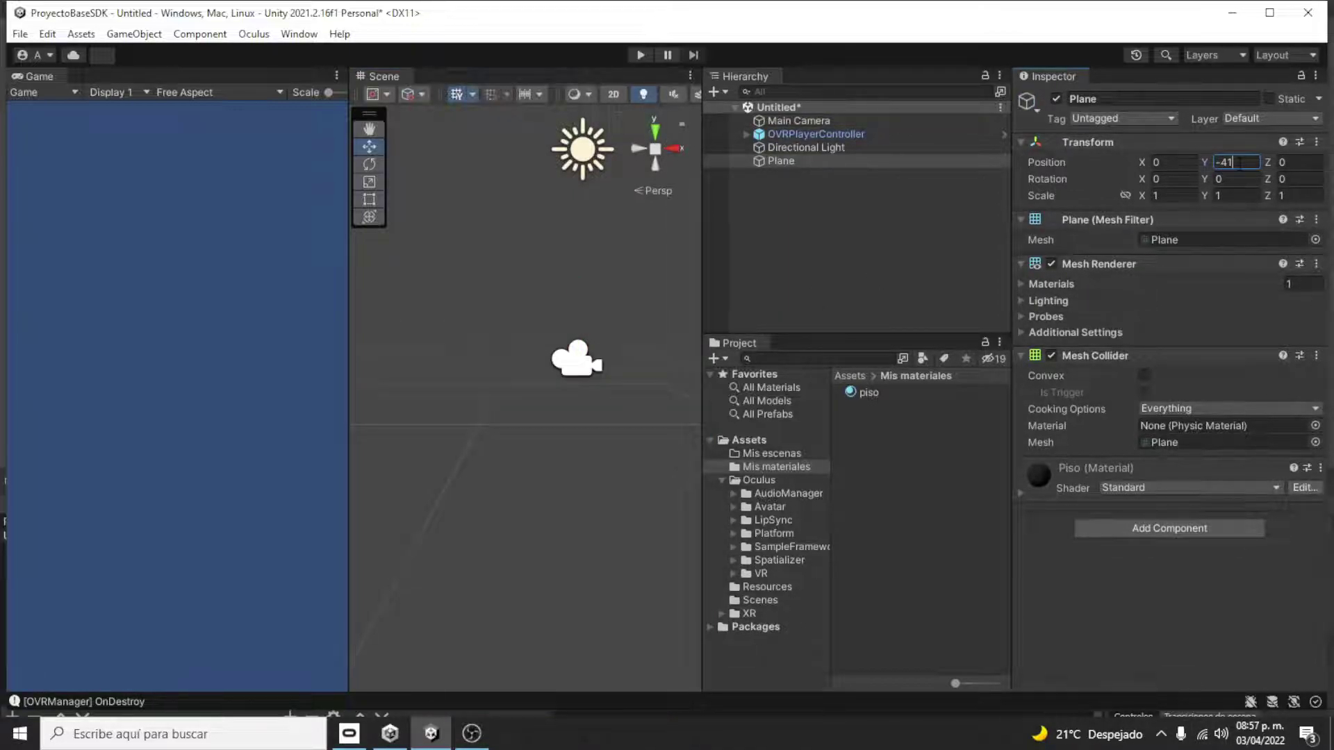
{"action": "key", "text": "BackSpace"}
{"action": "key", "text": "BackSpace"}
{"action": "type", "text": "1"}
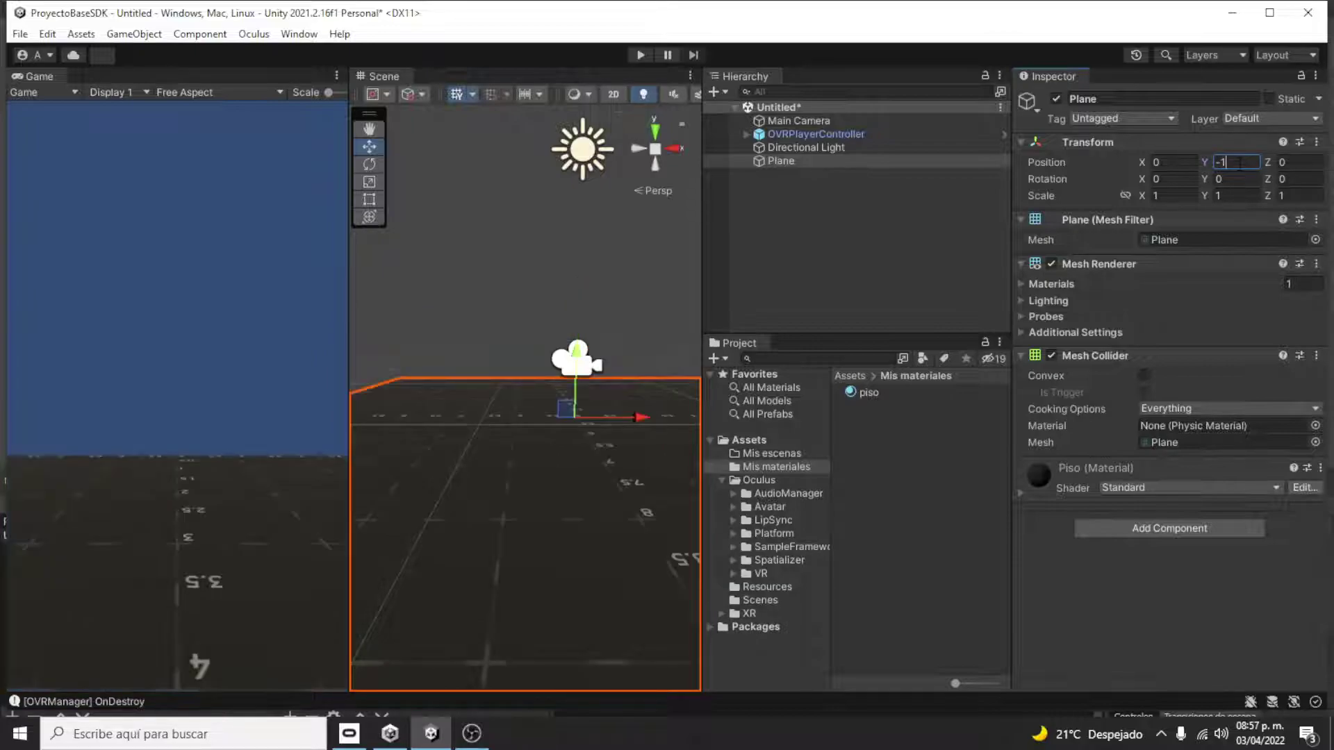
{"action": "left_click", "coordinate": [852, 123]}
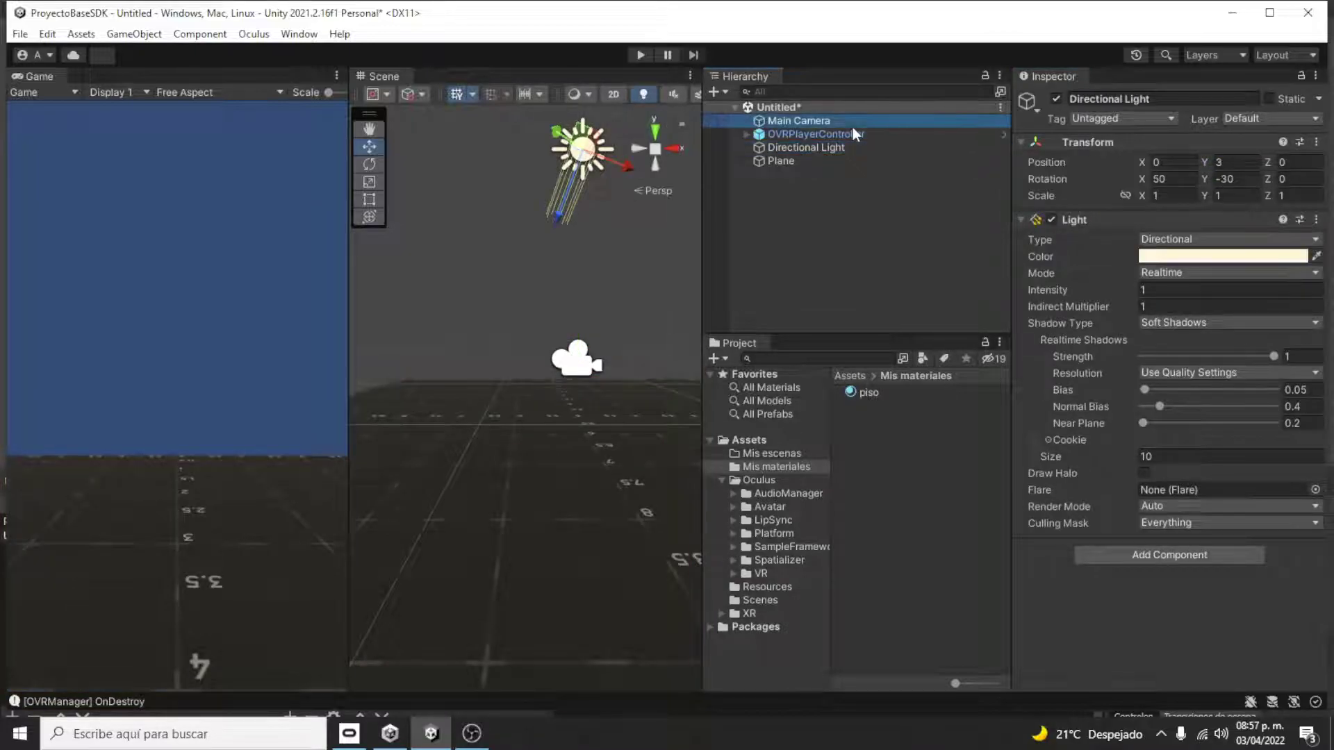
{"action": "left_click", "coordinate": [852, 135]}
{"action": "left_click_drag", "start_coordinate": [556, 486], "coordinate": [662, 635], "text": "alt"}
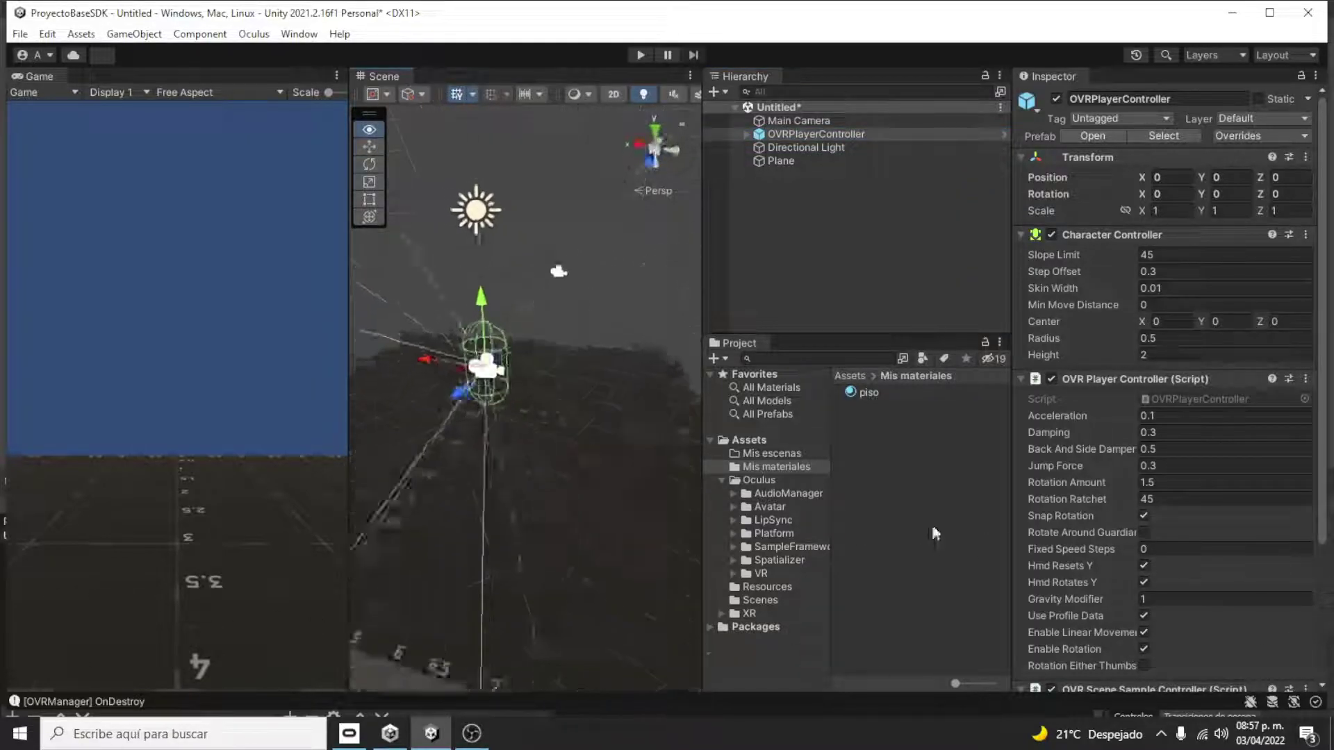
{"action": "left_click_drag", "start_coordinate": [663, 635], "coordinate": [864, 552], "text": "alt"}
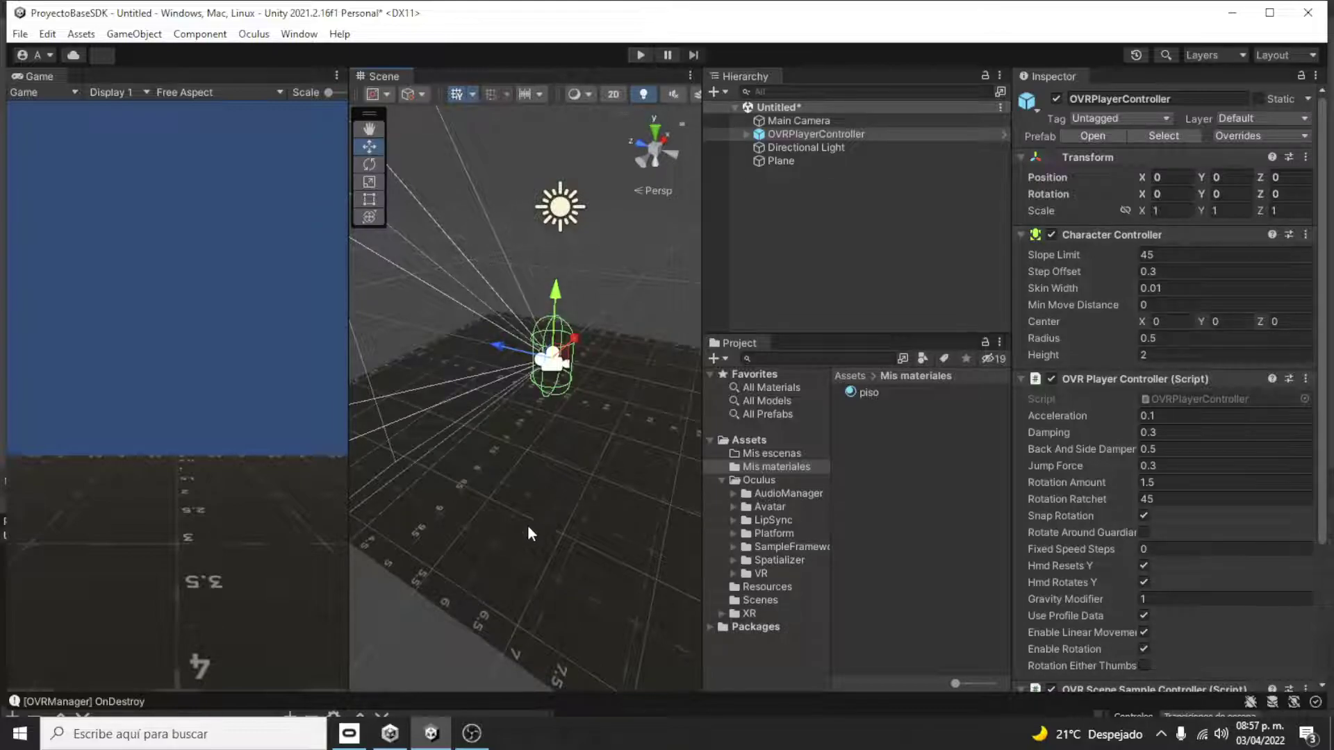
Scale the floor plane to 5 on X, Y and Z
{"action": "left_click", "coordinate": [502, 540]}
{"action": "left_click", "coordinate": [1176, 195]}
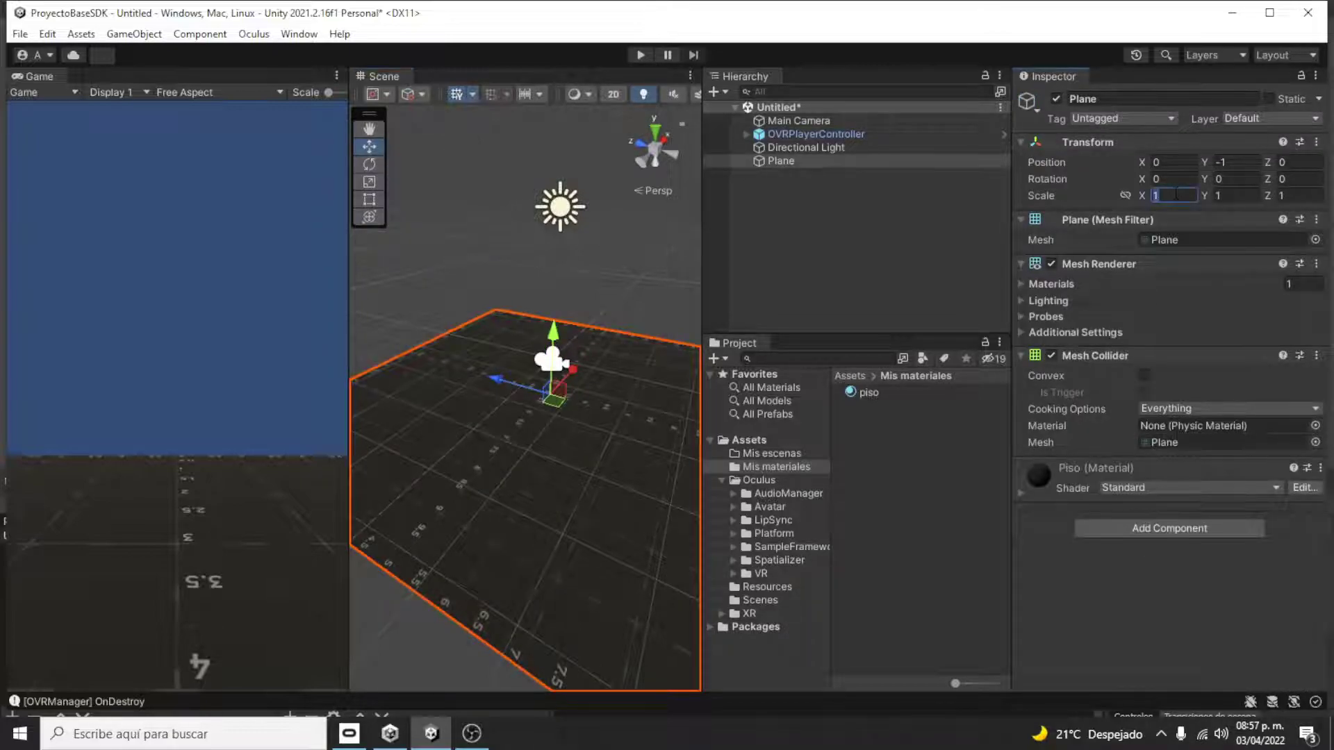
{"action": "type", "text": "5"}
{"action": "key", "text": "Tab"}
{"action": "type", "text": "5"}
{"action": "key", "text": "Tab"}
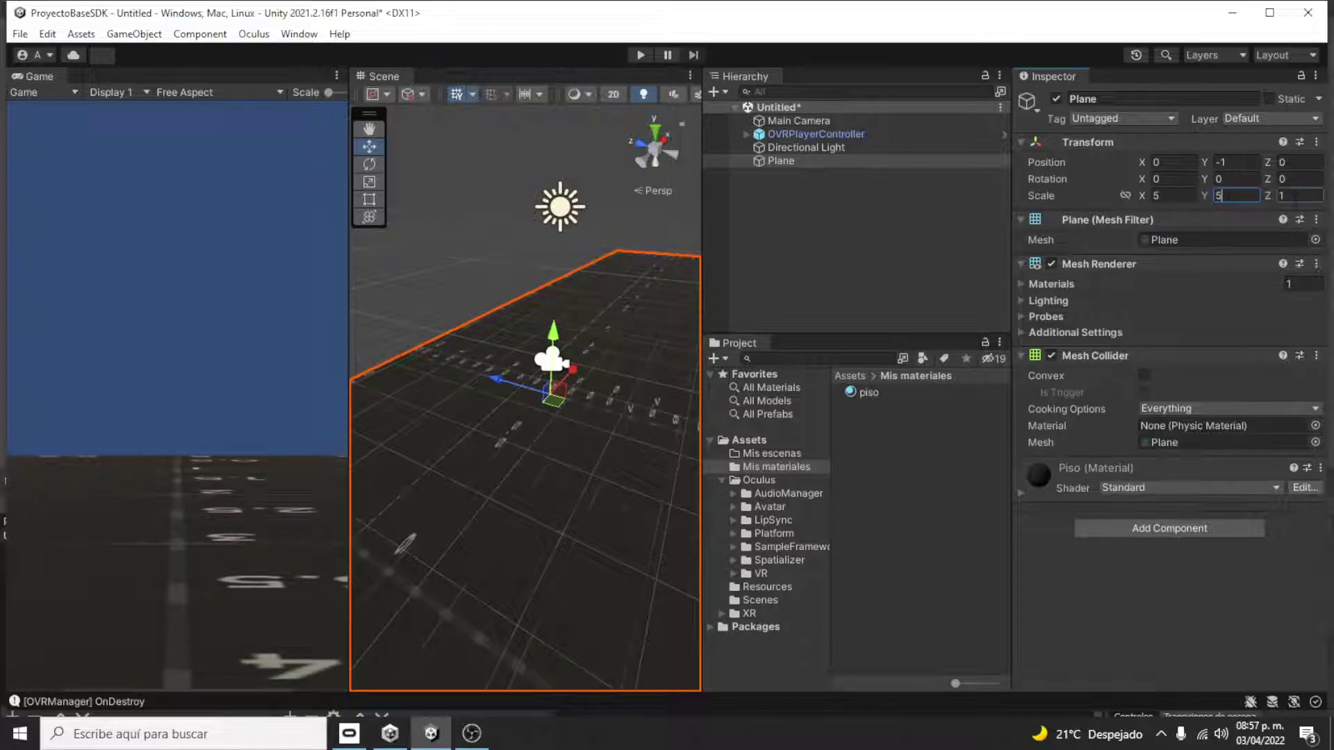
{"action": "type", "text": "5"}
{"action": "scroll", "coordinate": [542, 405], "scroll_direction": "down", "scroll_amount": 3}
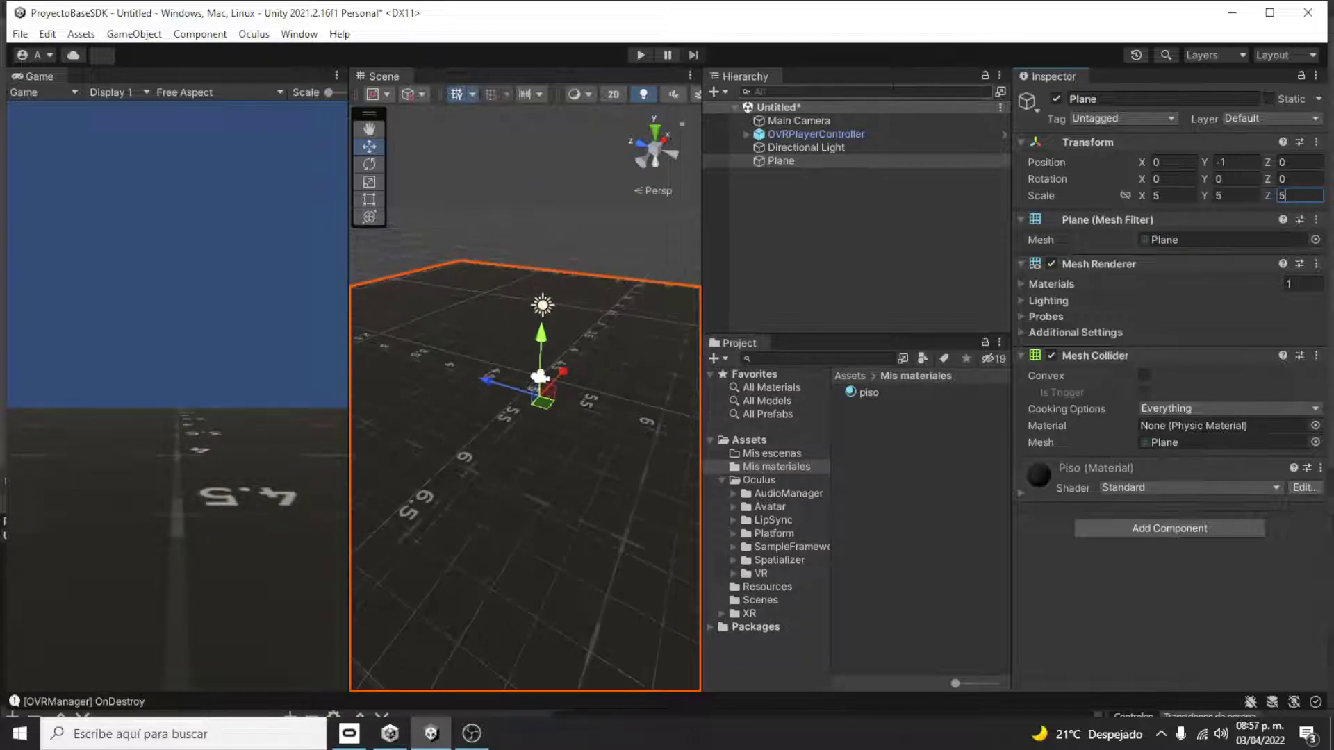
{"action": "left_click", "coordinate": [856, 136]}
{"action": "left_click_drag", "start_coordinate": [555, 381], "coordinate": [578, 268], "text": "alt"}
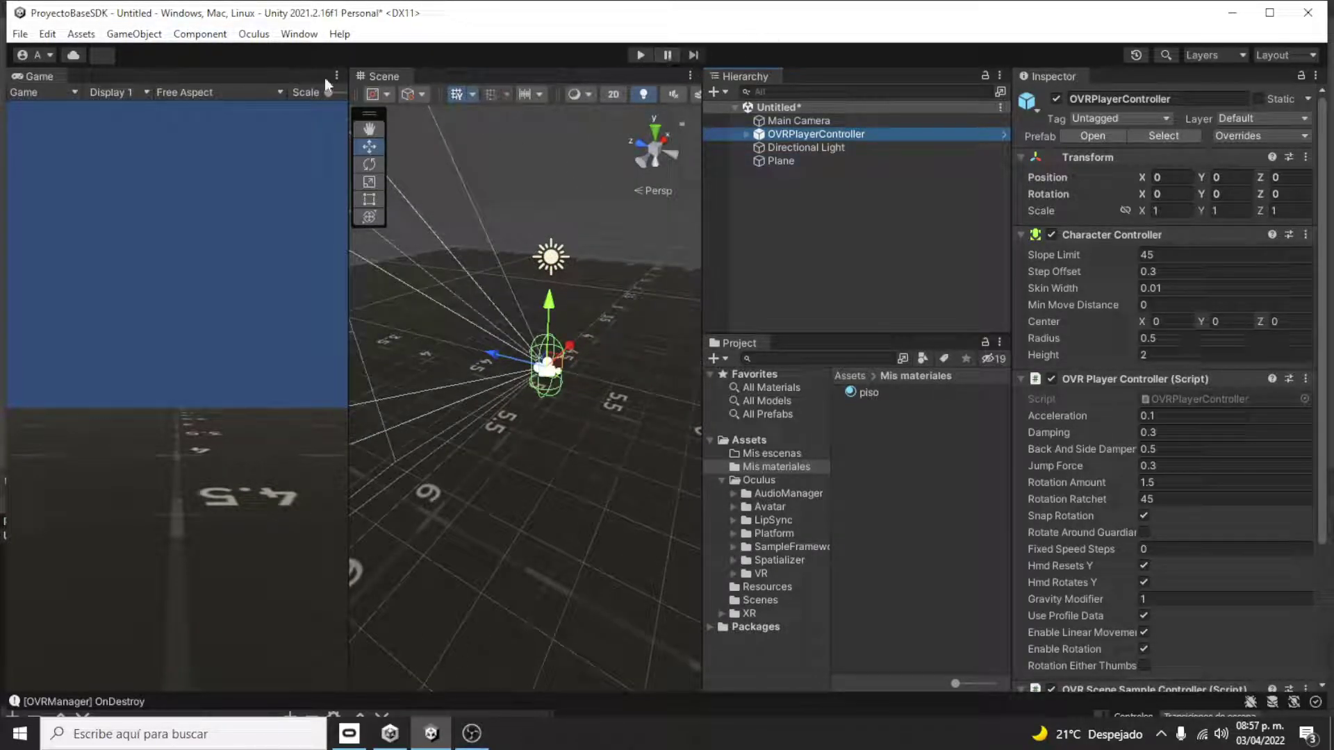
{"action": "left_click", "coordinate": [20, 34]}
{"action": "left_click", "coordinate": [49, 238]}
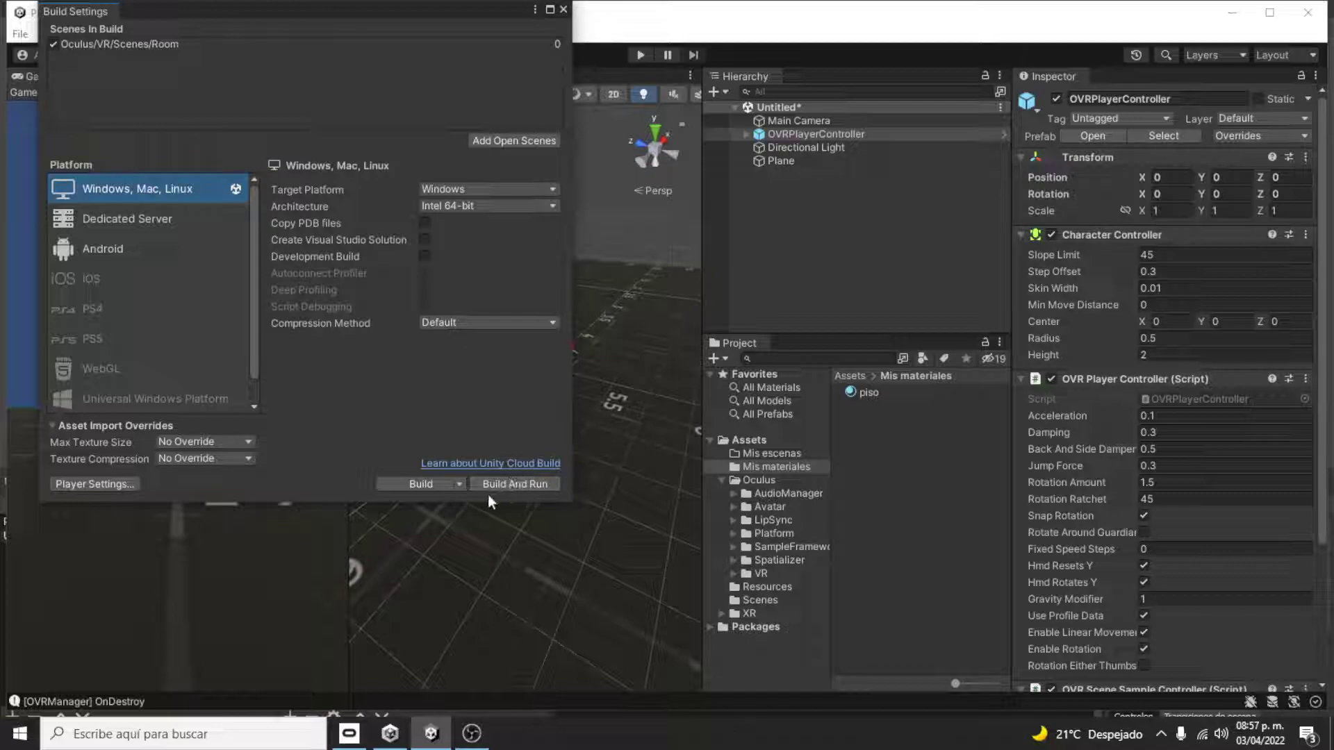
{"action": "left_click", "coordinate": [564, 9]}
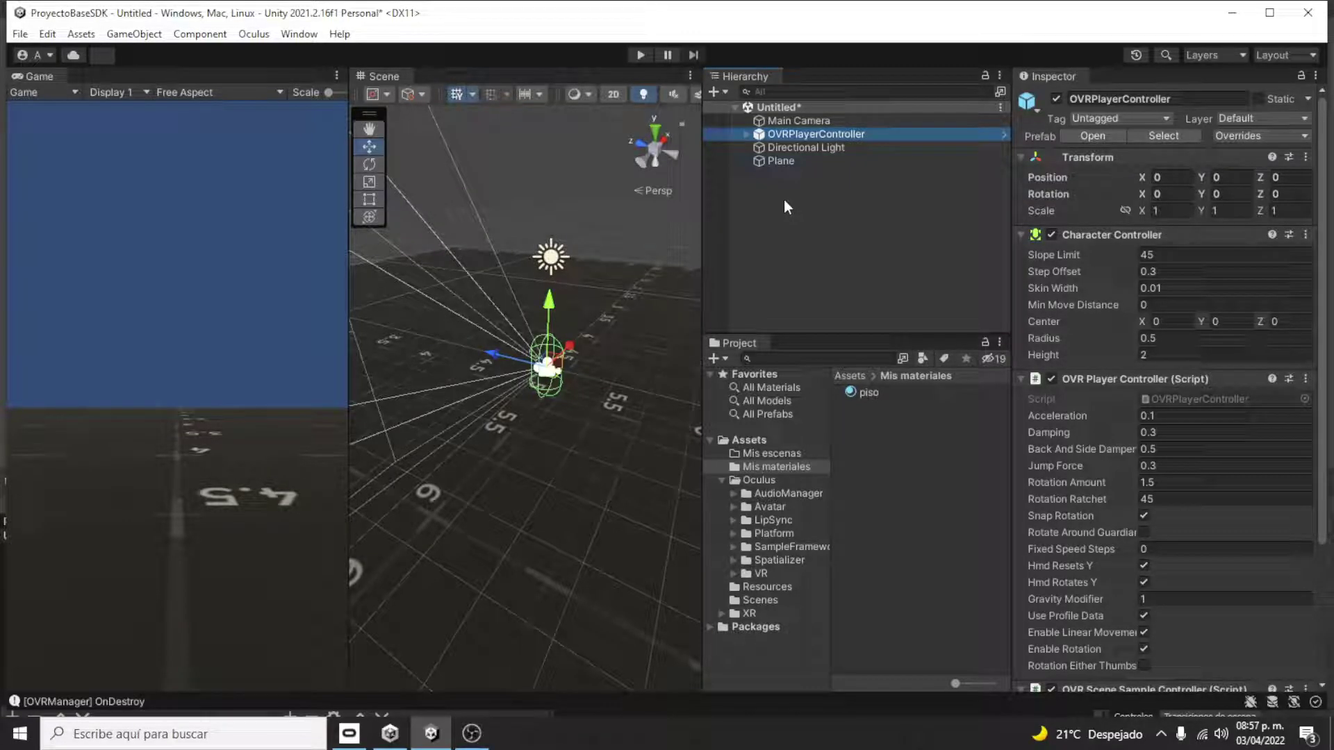
{"action": "left_click", "coordinate": [640, 54]}
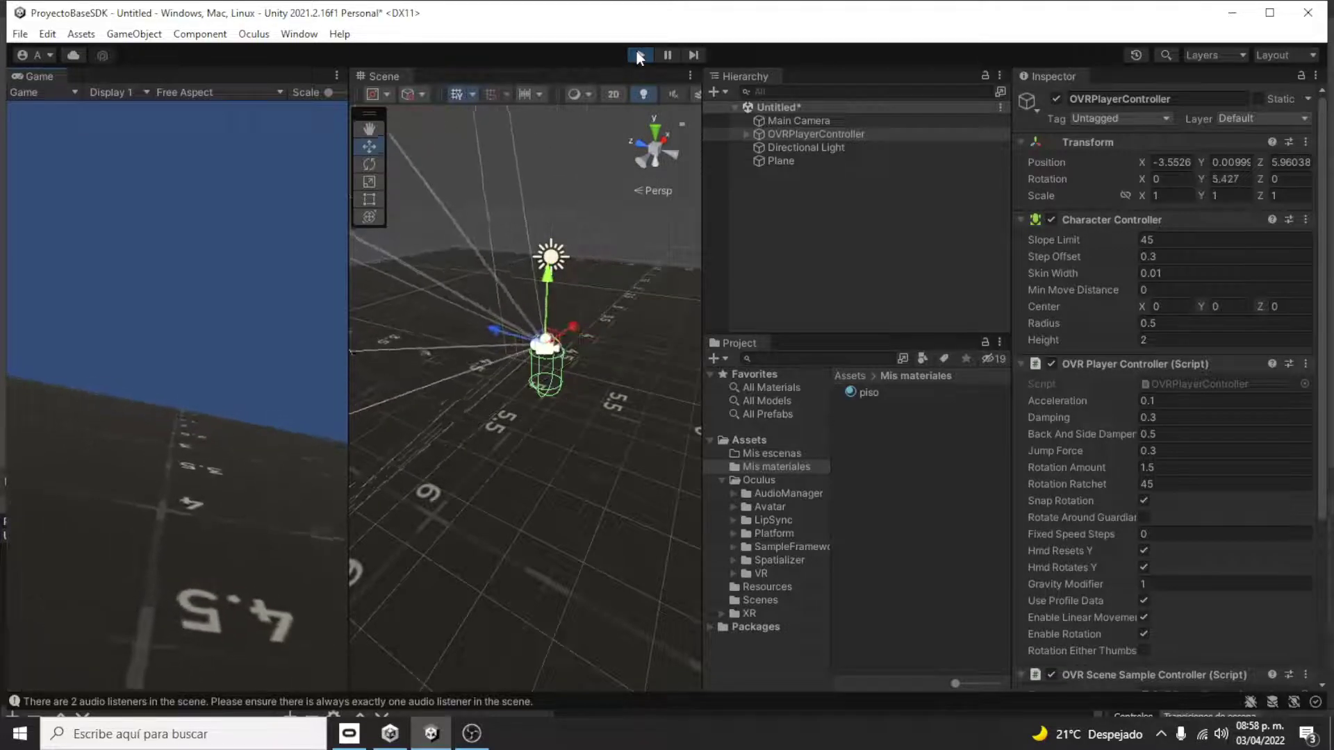
{"action": "left_click", "coordinate": [640, 56]}
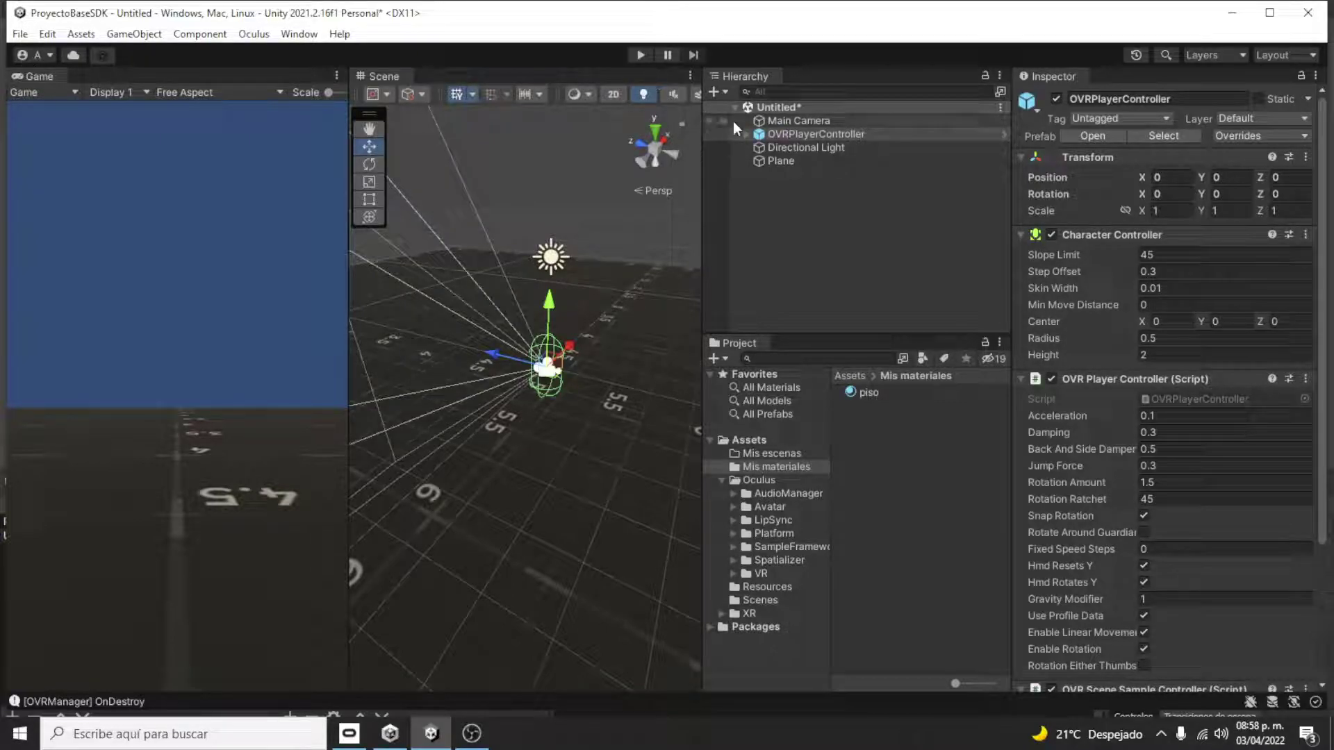
Expand OVRPlayerController and OVRCameraRig, collapse the OVR Player Controller script, and select ForwardDirection
{"action": "left_click", "coordinate": [748, 134]}
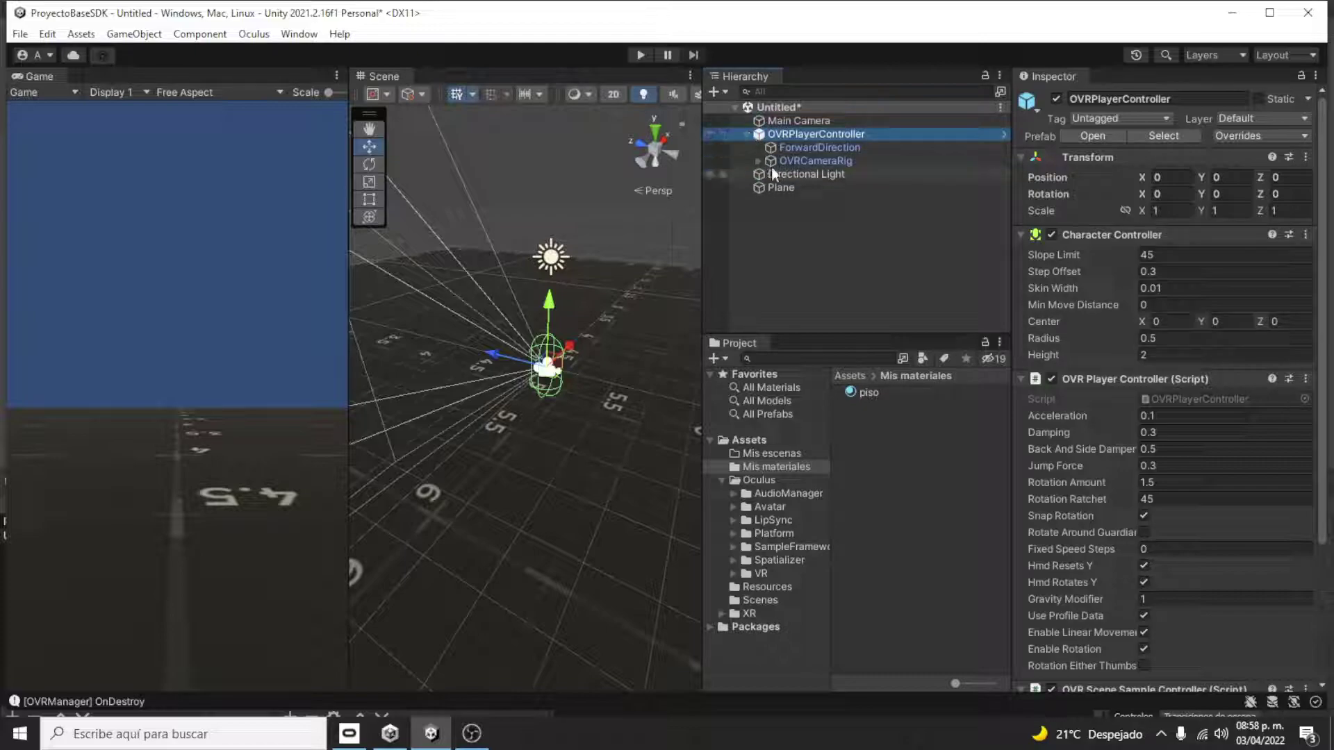
{"action": "left_click", "coordinate": [756, 160]}
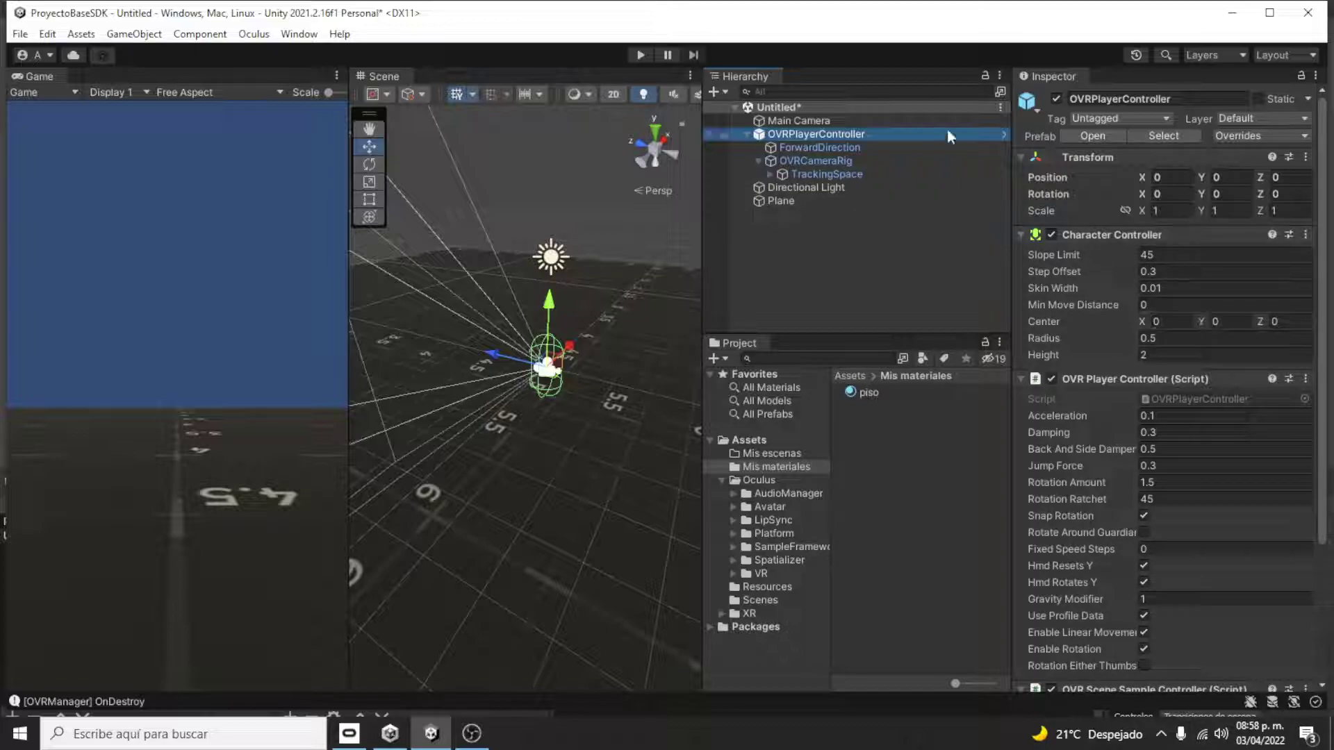
{"action": "scroll", "coordinate": [1230, 320], "scroll_direction": "down", "scroll_amount": 3}
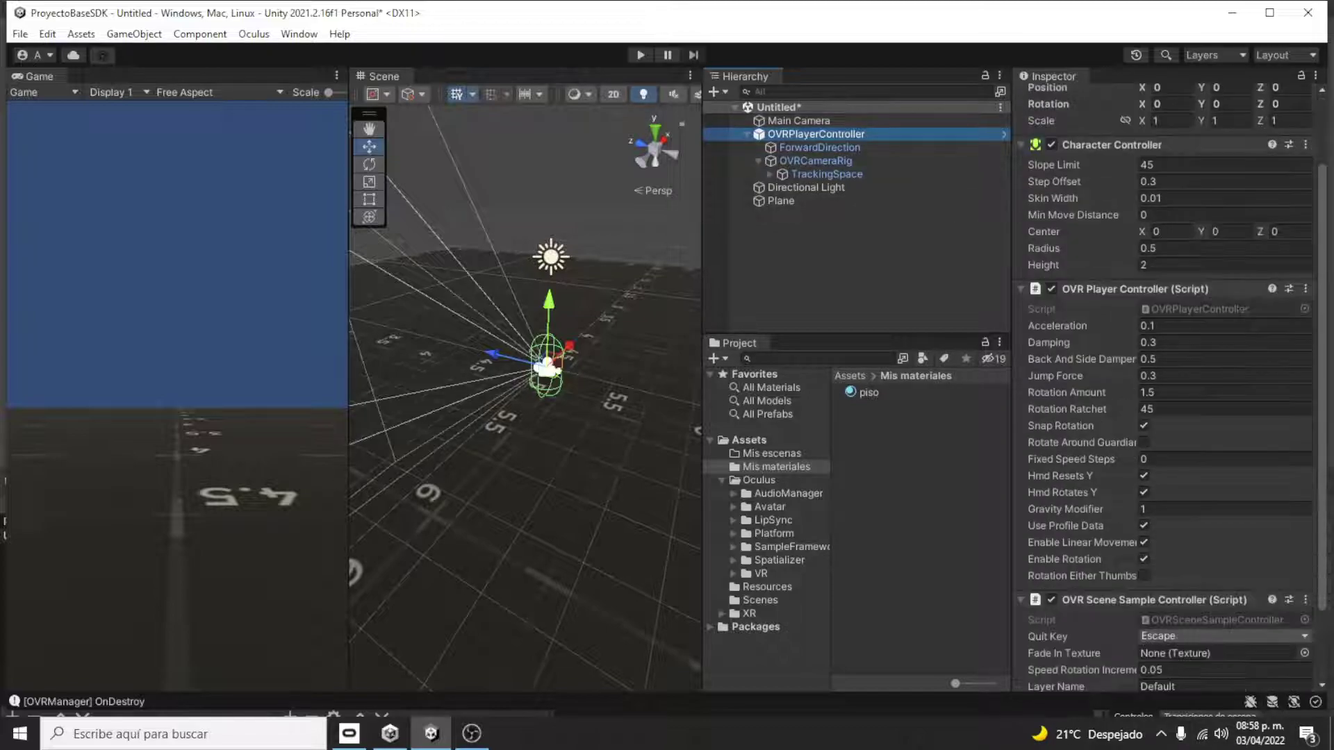
{"action": "scroll", "coordinate": [1306, 271], "scroll_direction": "down", "scroll_amount": 3}
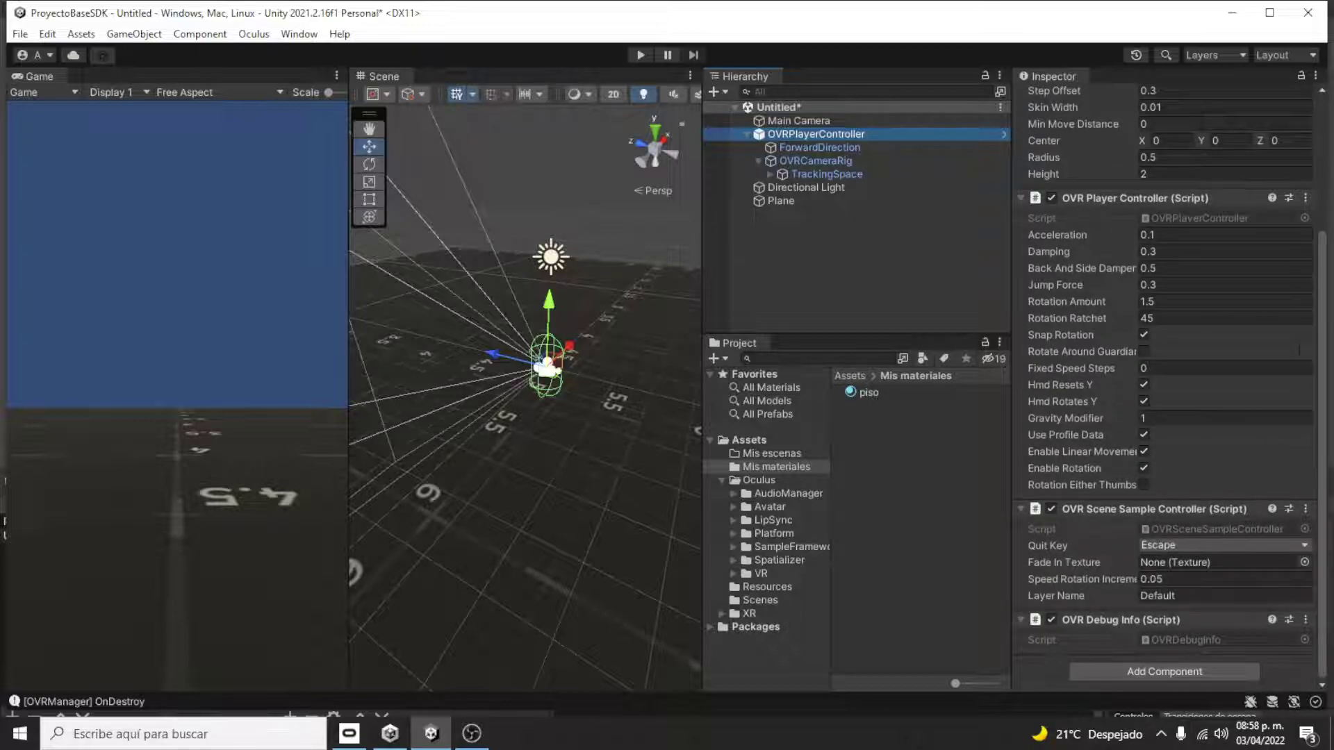
{"action": "scroll", "coordinate": [1298, 342], "scroll_direction": "up", "scroll_amount": 5}
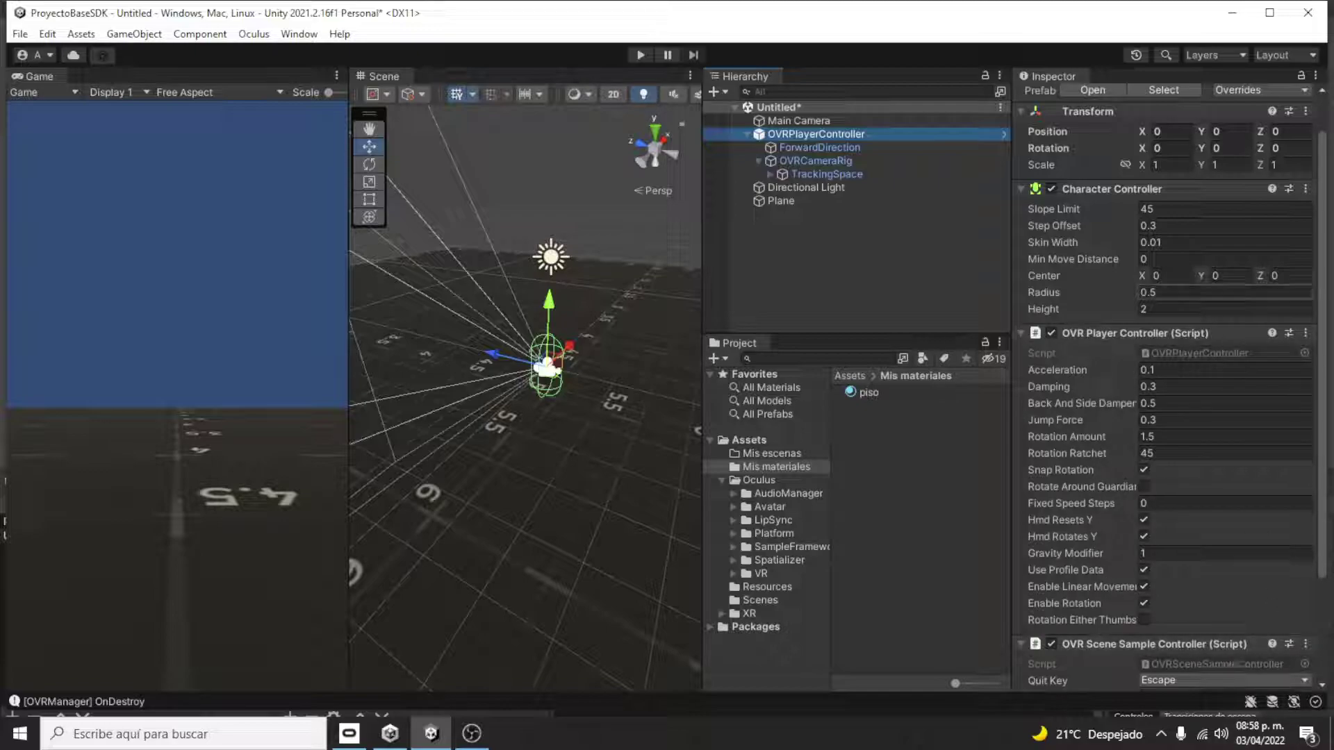
{"action": "left_click", "coordinate": [1024, 336]}
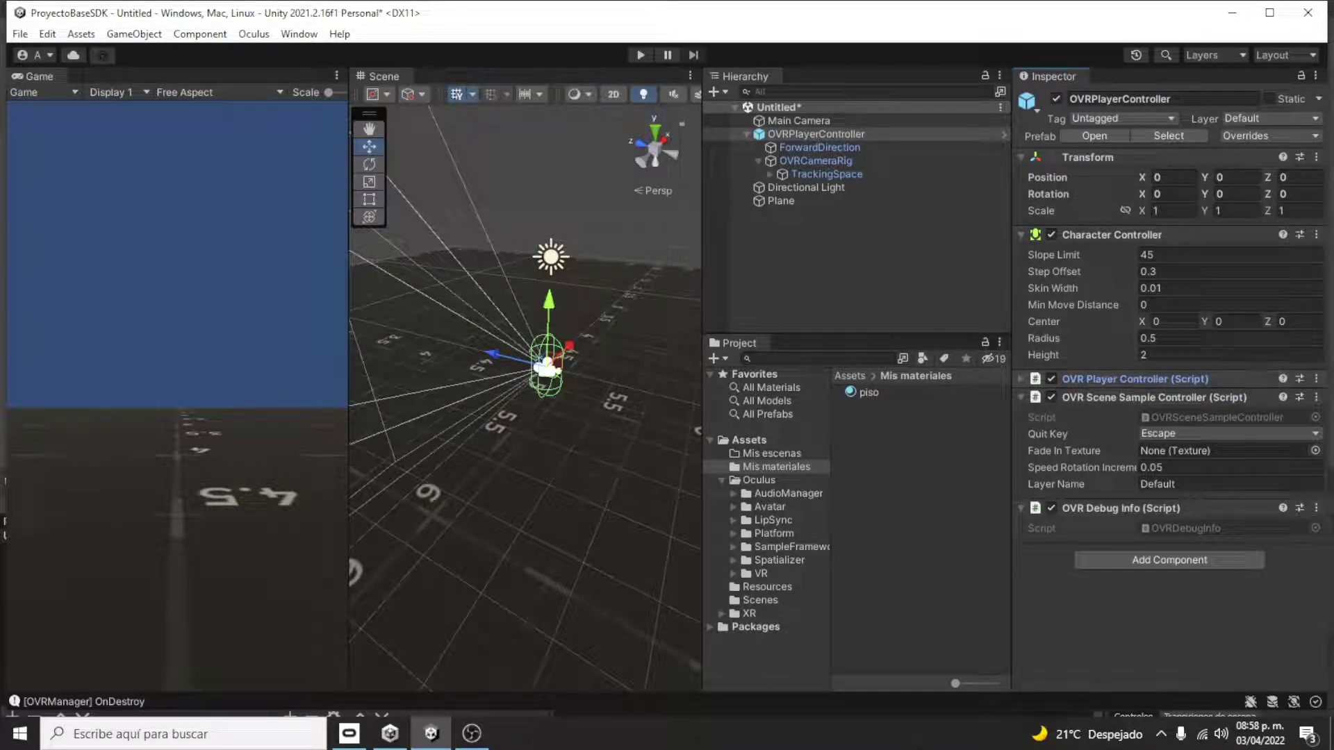
{"action": "left_click", "coordinate": [849, 149]}
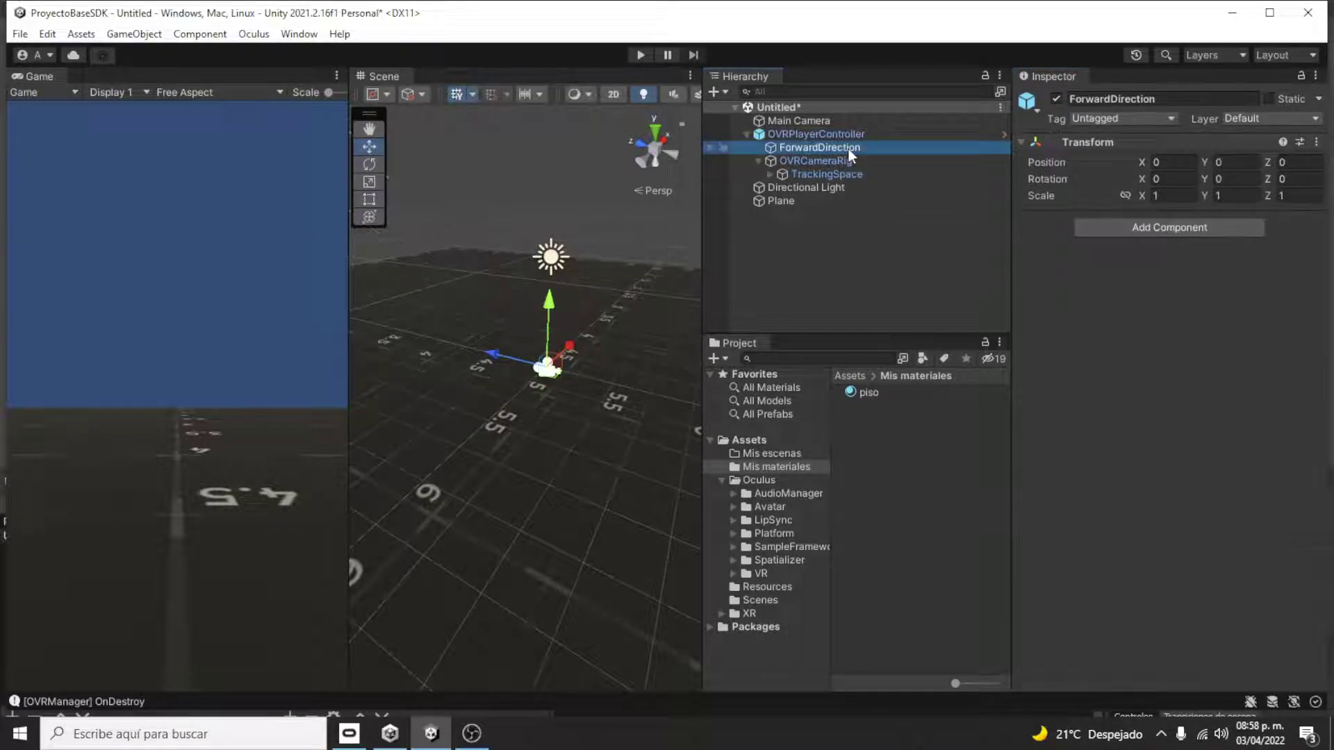
Select OVRCameraRig and expand its TrackingSpace to list the anchors
{"action": "left_click", "coordinate": [803, 161]}
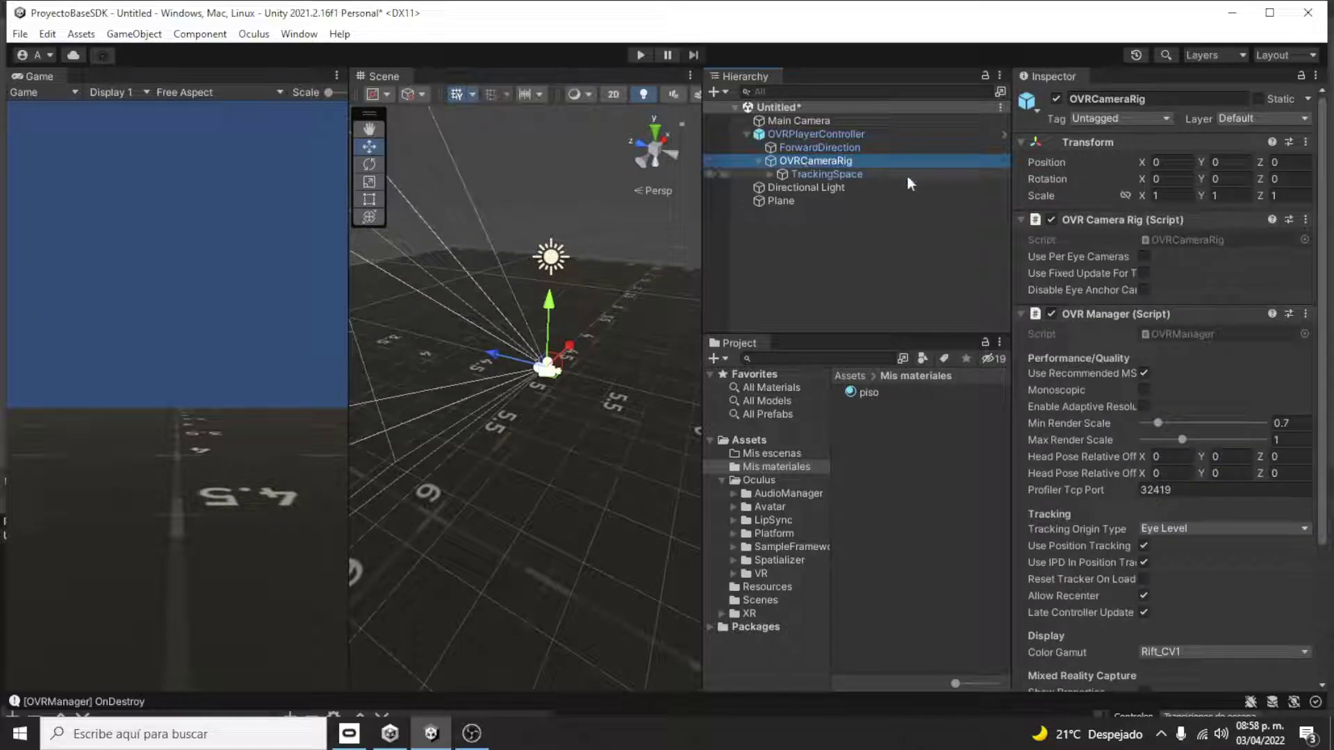
{"action": "scroll", "coordinate": [1312, 273], "scroll_direction": "down", "scroll_amount": 3}
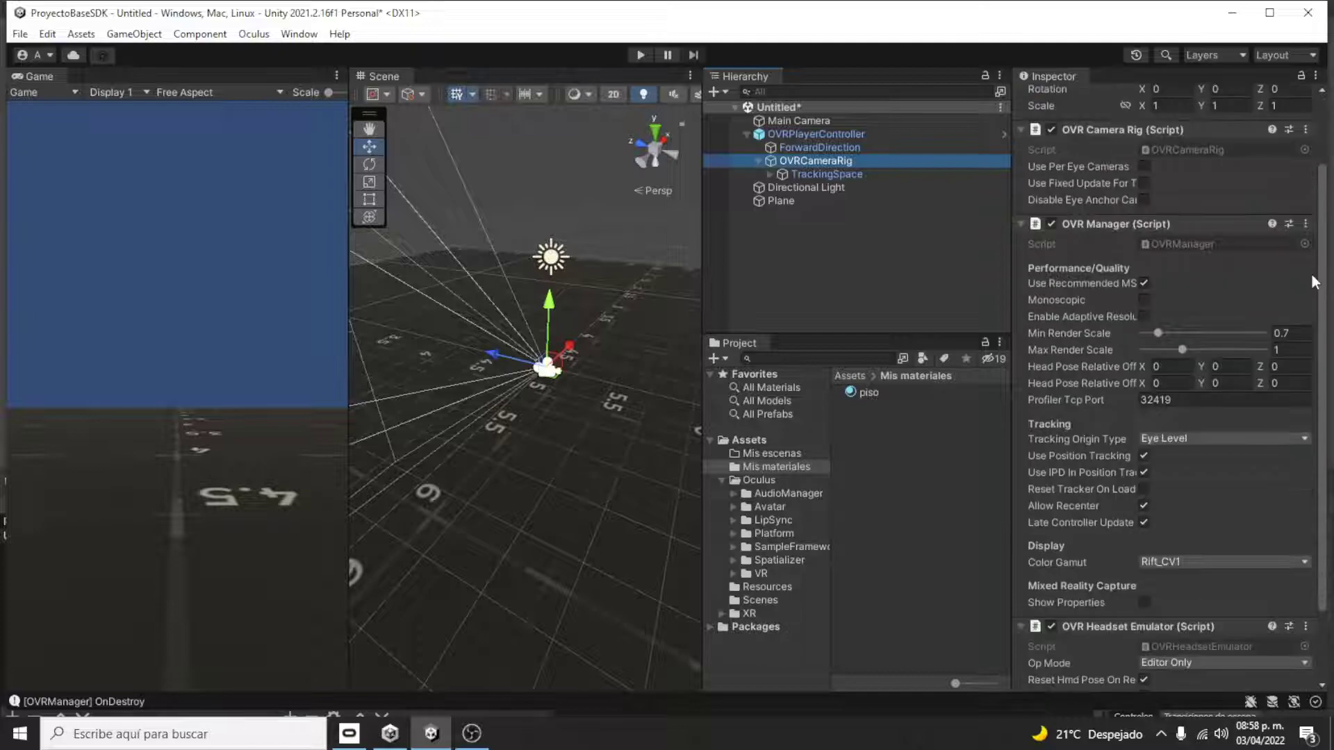
{"action": "scroll", "coordinate": [1312, 274], "scroll_direction": "down", "scroll_amount": 3}
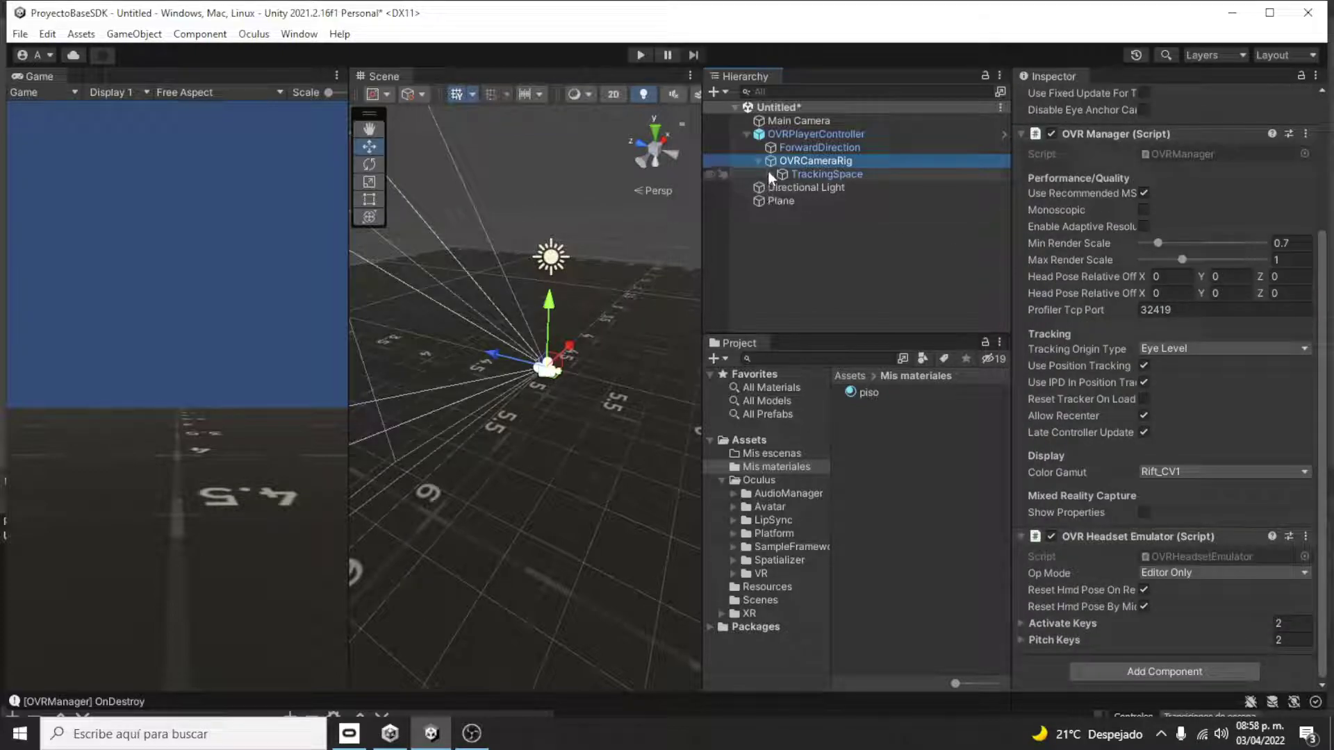
{"action": "left_click", "coordinate": [768, 173]}
{"action": "left_click", "coordinate": [833, 173]}
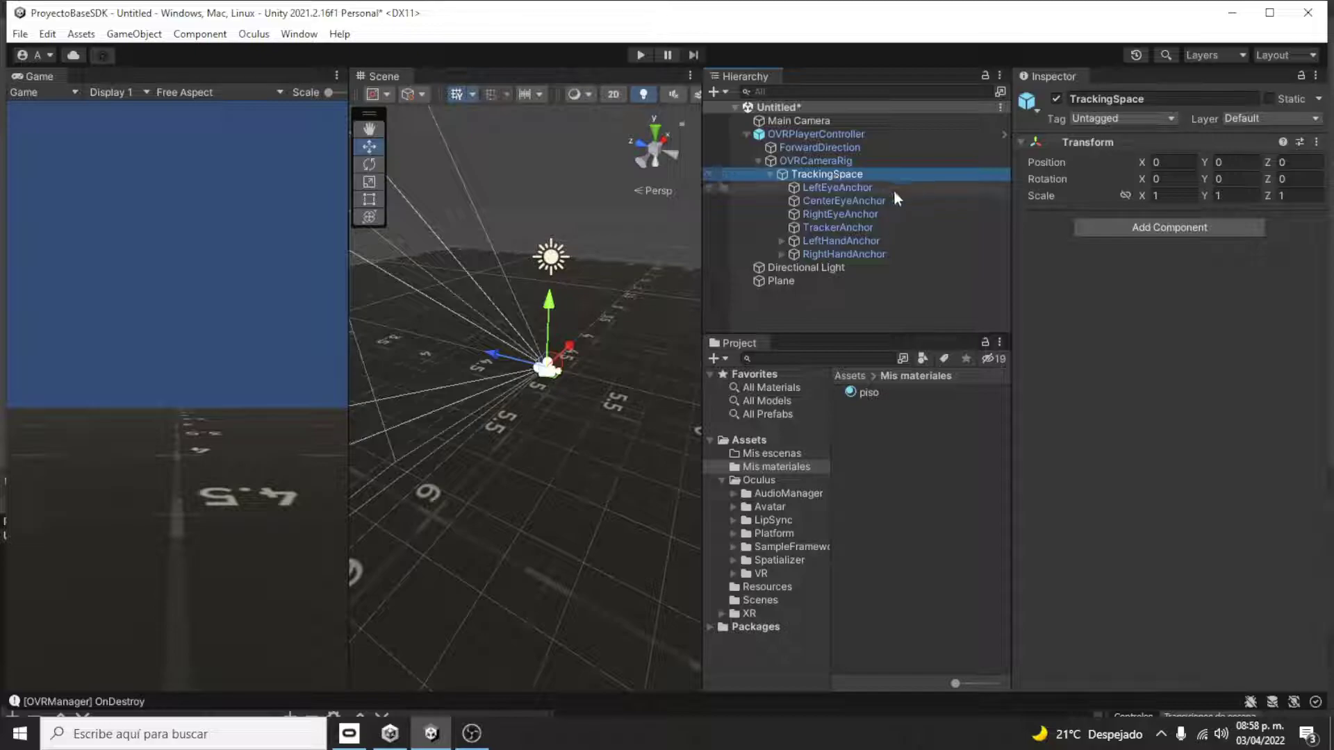
Compare the CenterEyeAnchor, LeftEyeAnchor and RightEyeAnchor camera settings
{"action": "left_click", "coordinate": [849, 199]}
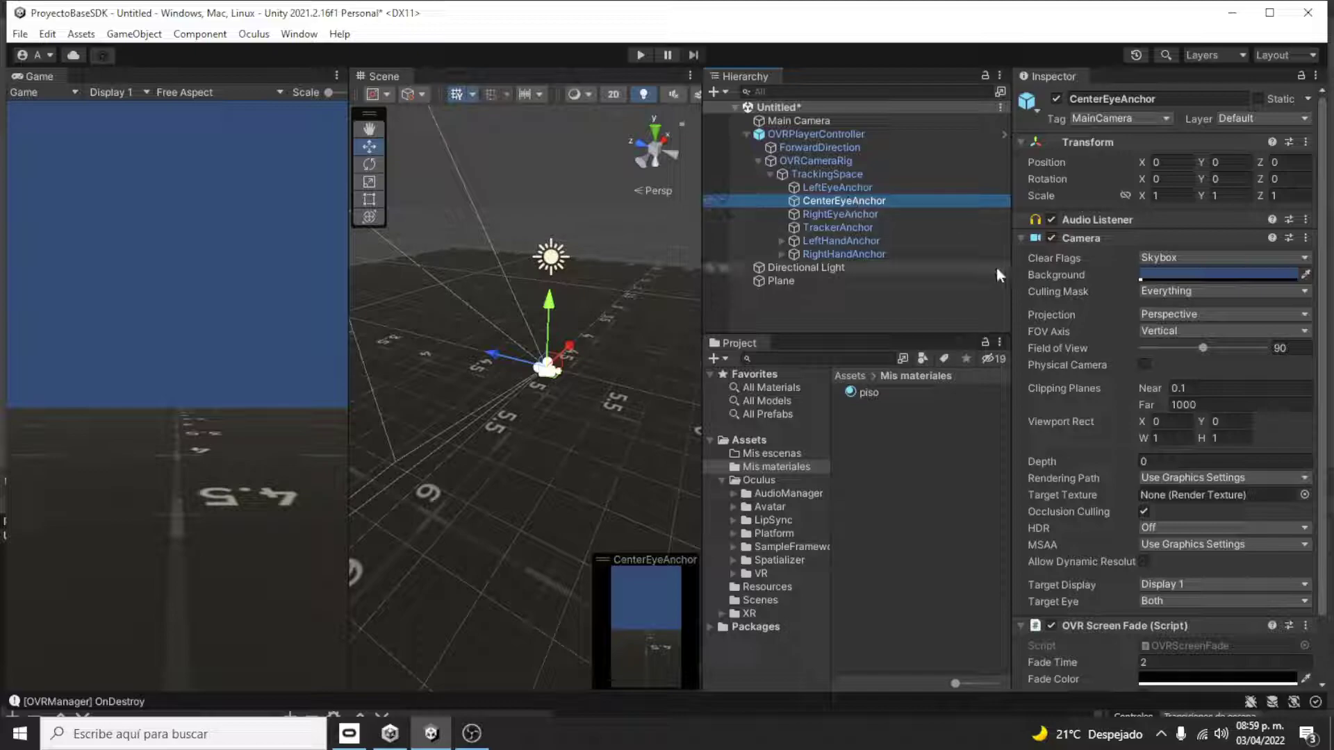
{"action": "double_click", "coordinate": [864, 198]}
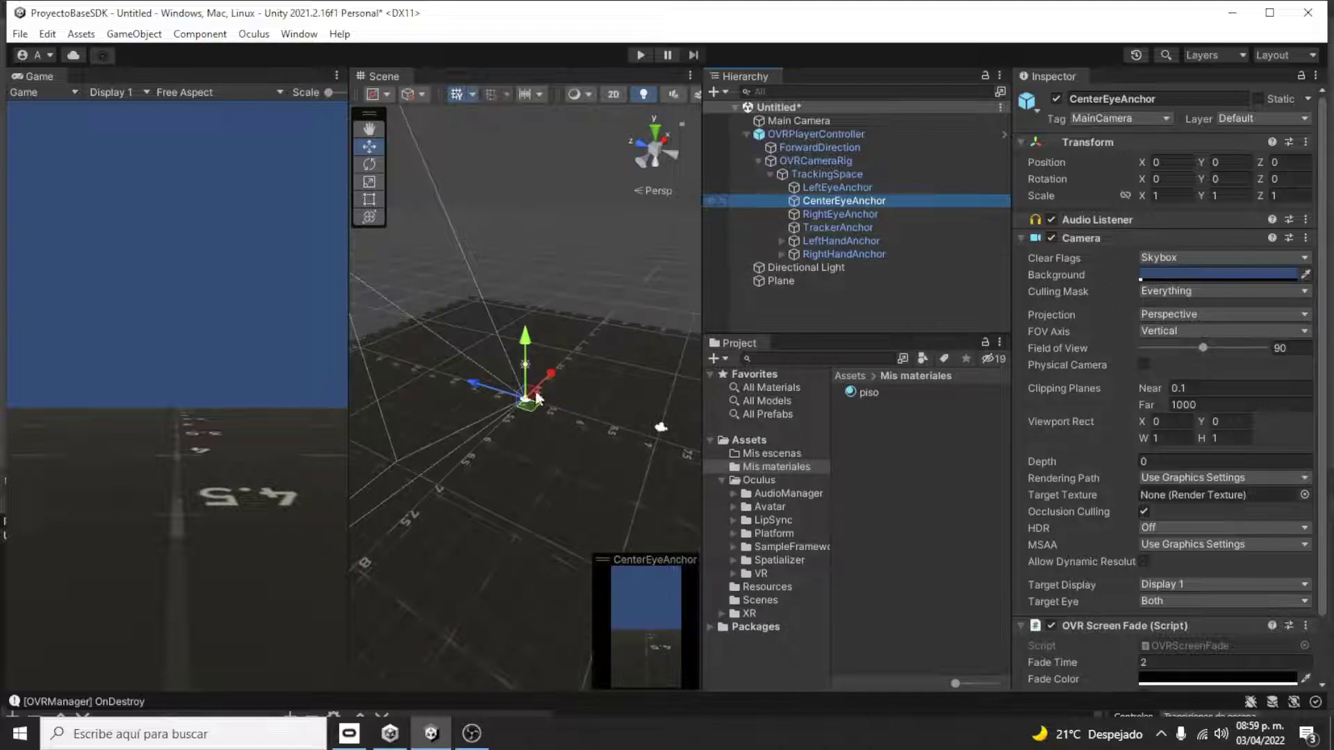
{"action": "scroll", "coordinate": [530, 433], "scroll_direction": "down", "scroll_amount": 3}
{"action": "scroll", "coordinate": [529, 428], "scroll_direction": "up", "scroll_amount": 2}
{"action": "scroll", "coordinate": [529, 429], "scroll_direction": "up", "scroll_amount": 2}
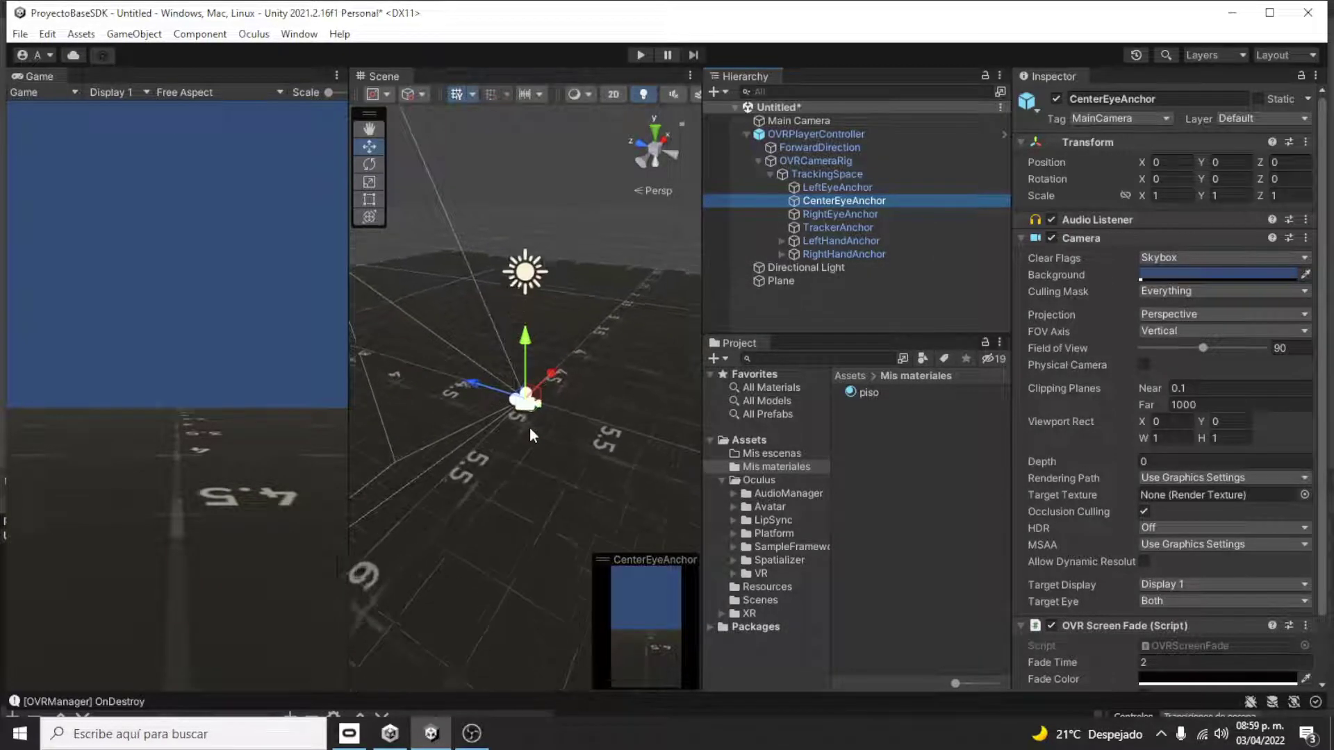
{"action": "scroll", "coordinate": [530, 428], "scroll_direction": "up", "scroll_amount": 2}
{"action": "scroll", "coordinate": [530, 428], "scroll_direction": "up", "scroll_amount": 2}
{"action": "scroll", "coordinate": [529, 428], "scroll_direction": "up", "scroll_amount": 2}
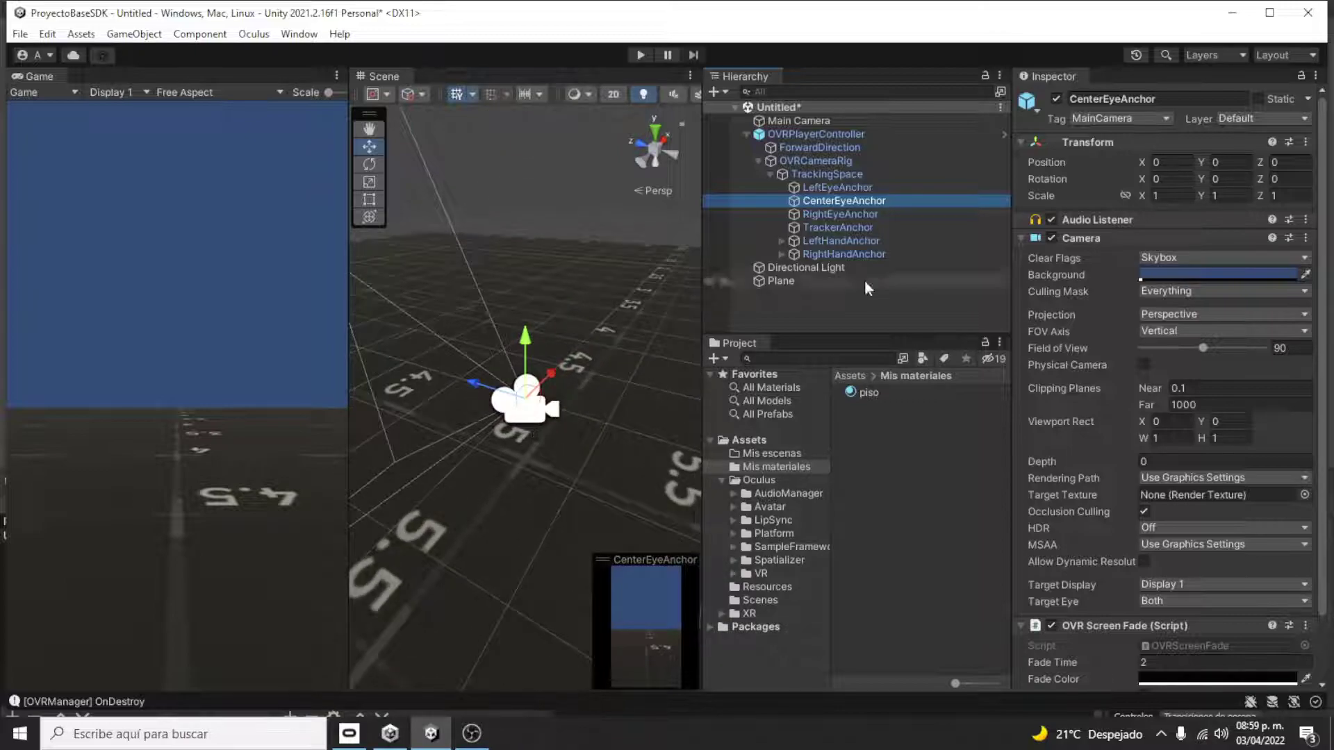
{"action": "left_click", "coordinate": [854, 187]}
{"action": "left_click", "coordinate": [853, 198]}
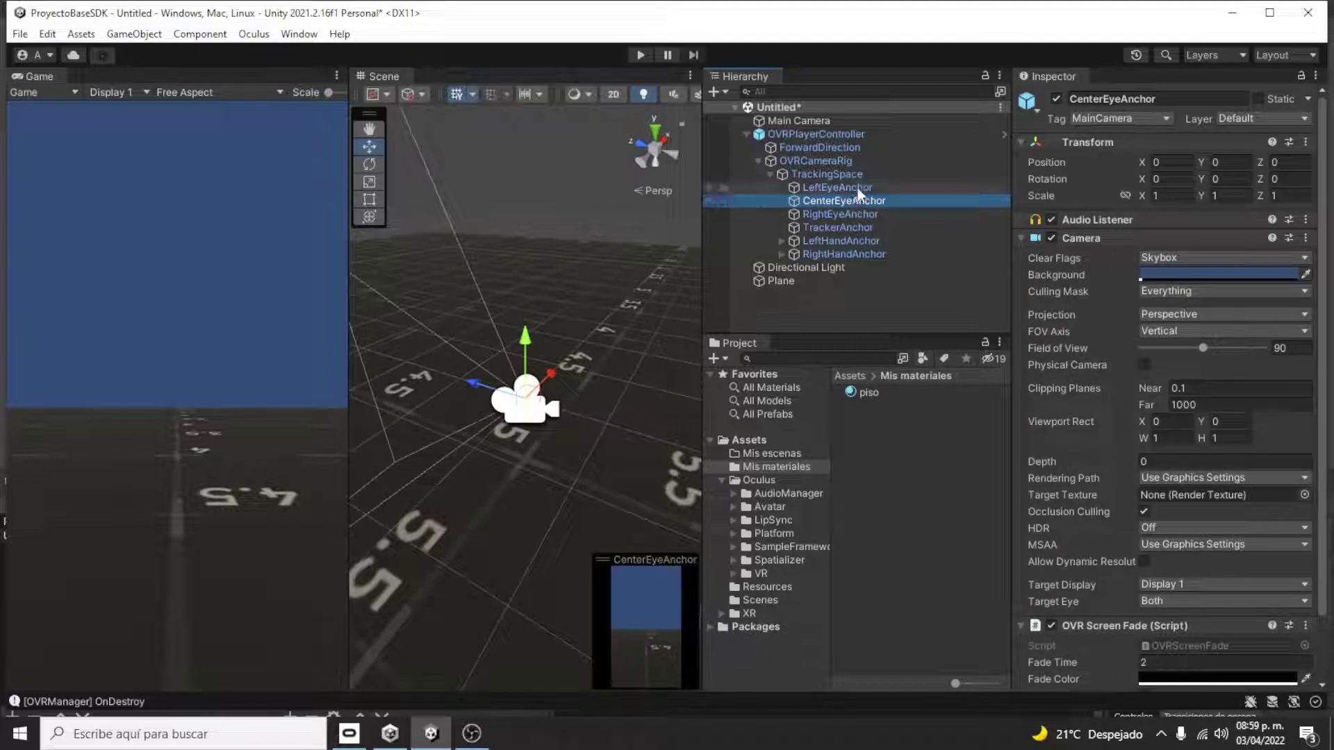
{"action": "left_click", "coordinate": [858, 186]}
{"action": "left_click", "coordinate": [856, 203]}
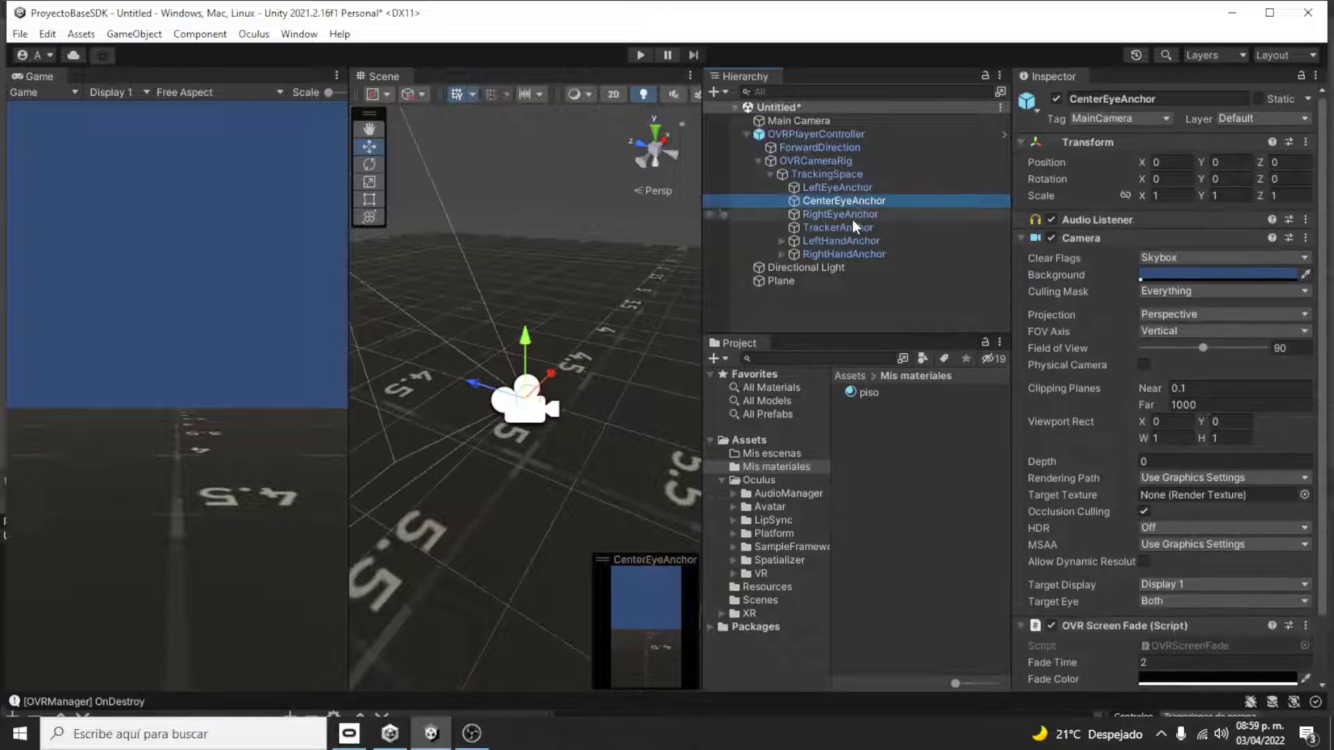
{"action": "left_click", "coordinate": [852, 214]}
{"action": "left_click", "coordinate": [854, 184]}
{"action": "left_click", "coordinate": [853, 200]}
{"action": "left_click", "coordinate": [852, 214]}
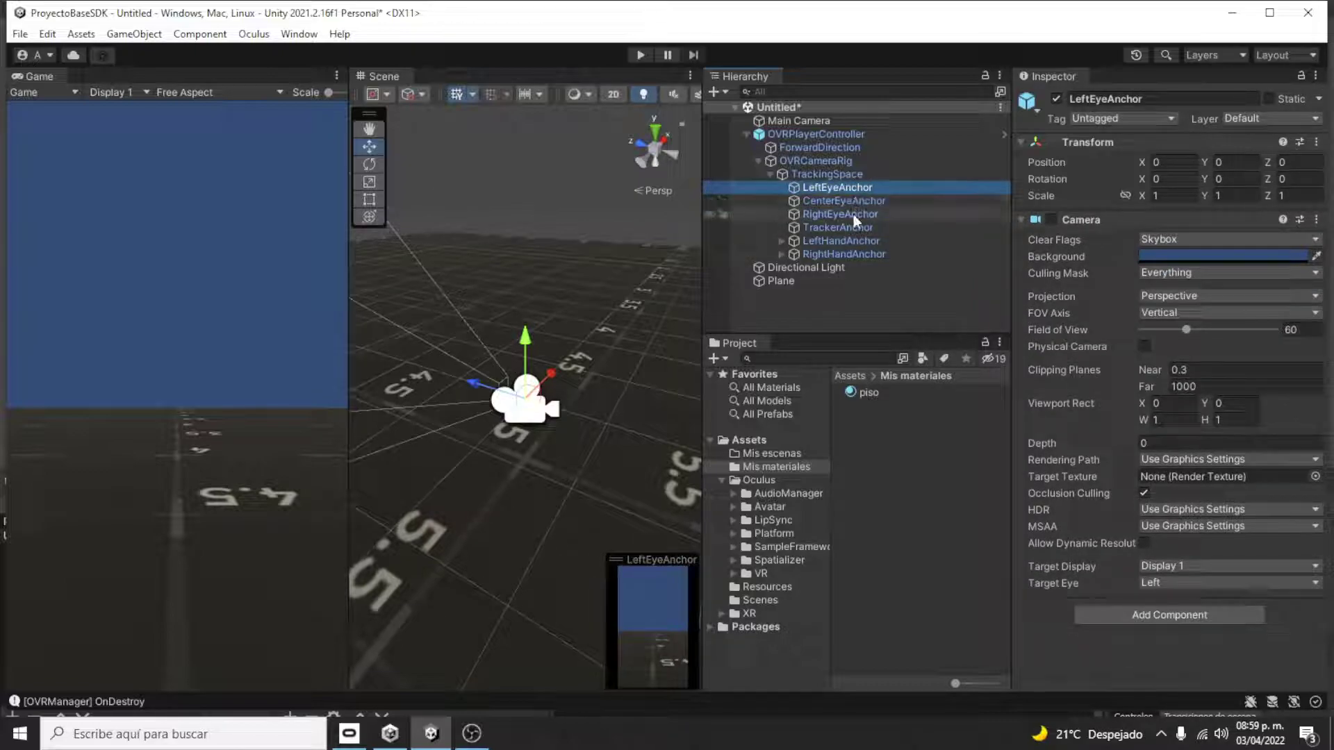
{"action": "left_click", "coordinate": [851, 187]}
{"action": "left_click", "coordinate": [849, 200]}
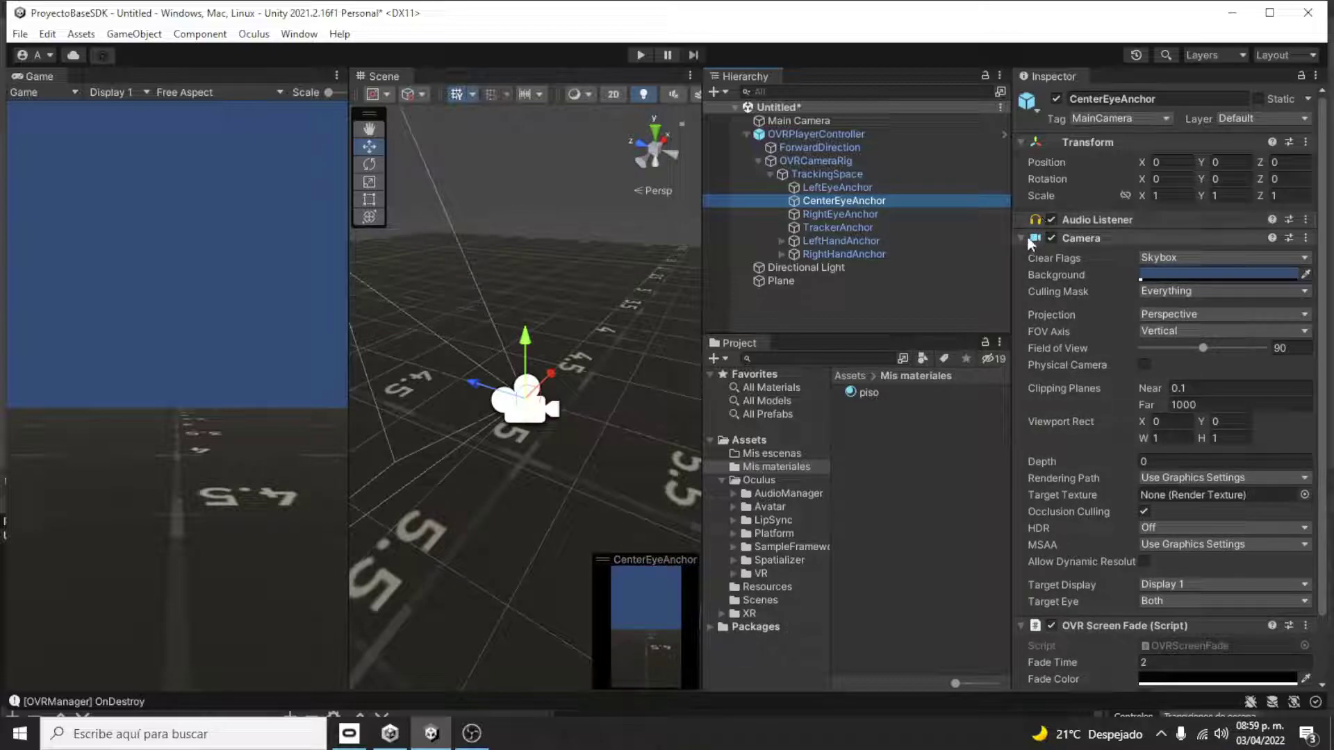
Expand LeftHandAnchor and RightHandAnchor to show their controller anchors
{"action": "left_click", "coordinate": [781, 240]}
{"action": "left_click", "coordinate": [824, 242]}
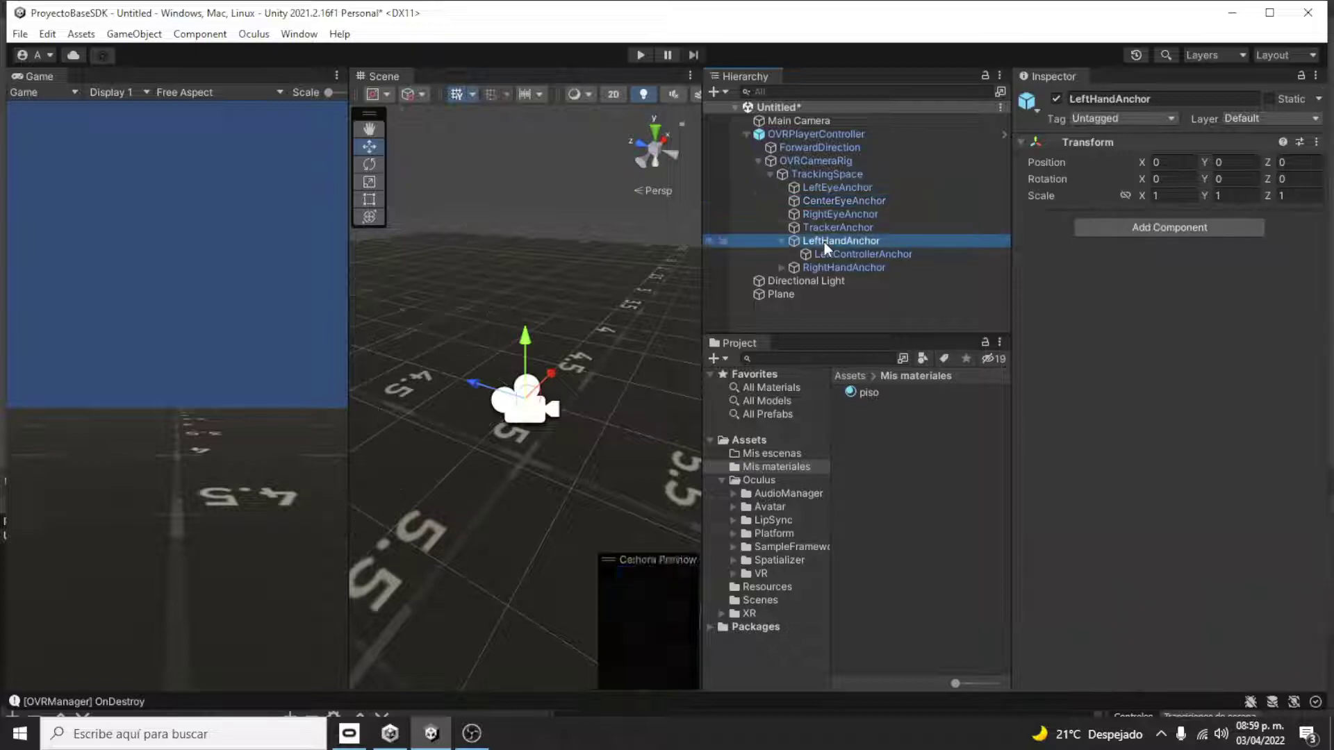
{"action": "left_click", "coordinate": [853, 254]}
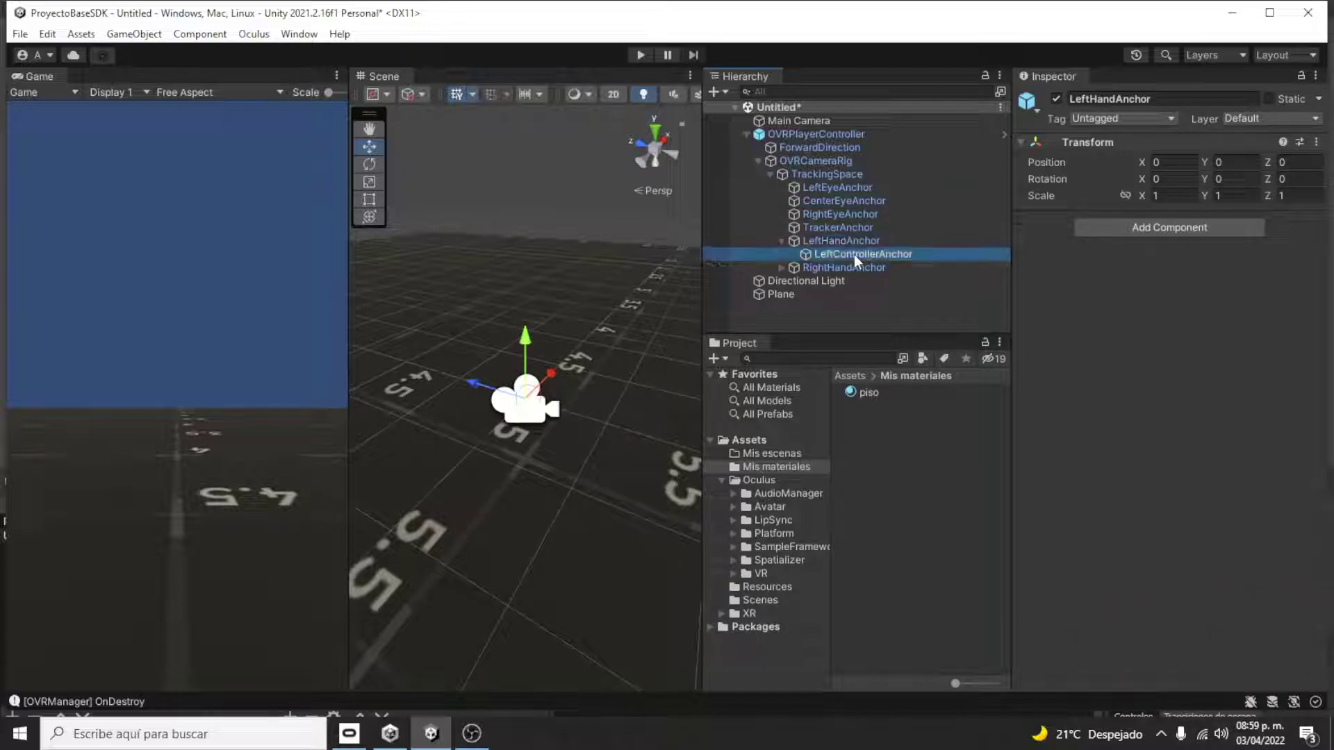
{"action": "left_click", "coordinate": [780, 269]}
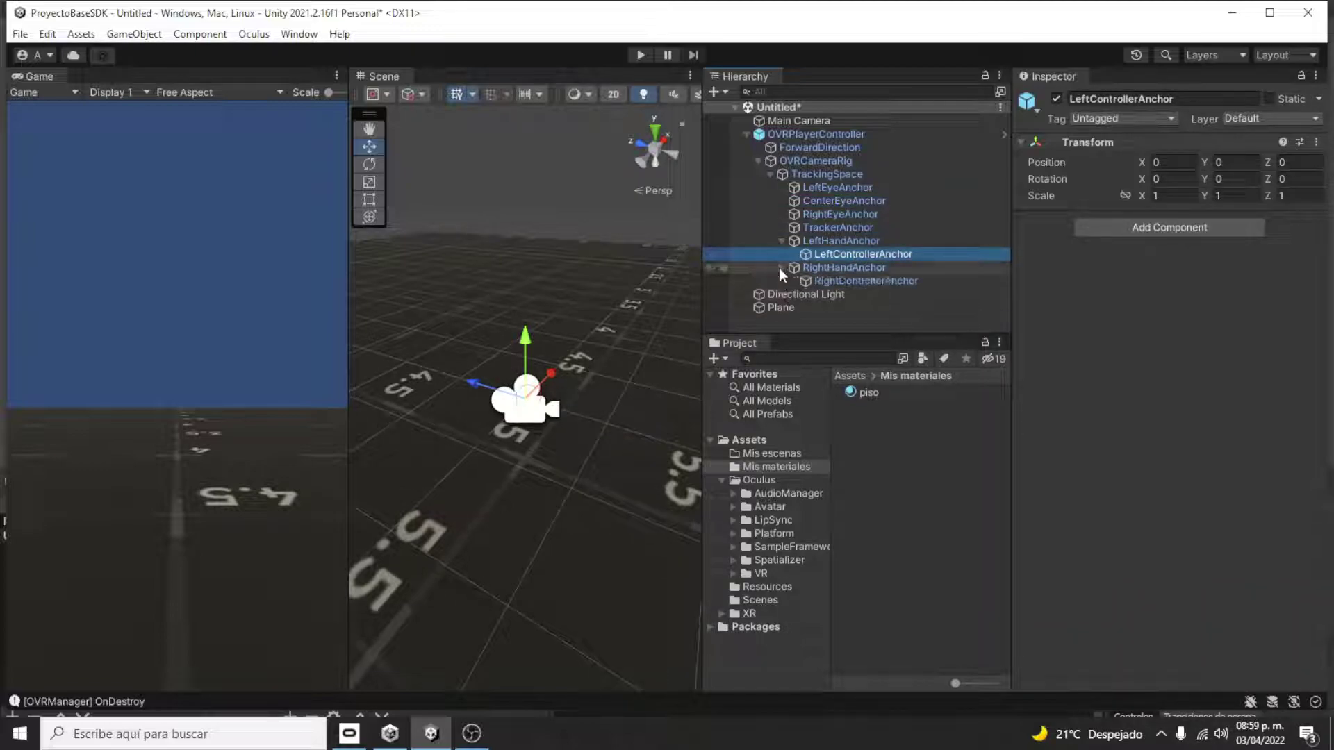
{"action": "left_click", "coordinate": [841, 267]}
{"action": "left_click", "coordinate": [841, 242]}
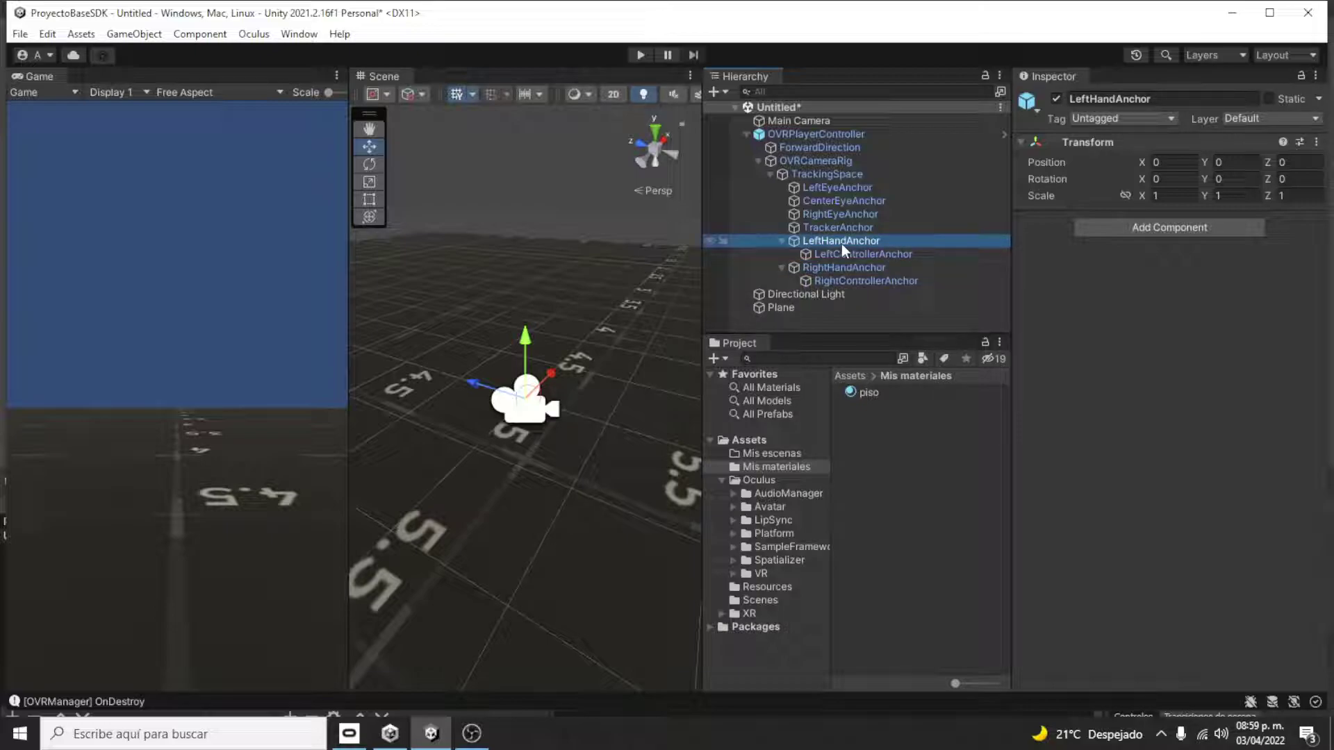
Filter the Project assets with the search 'customhand' to list the hand prefabs
{"action": "left_click", "coordinate": [782, 360]}
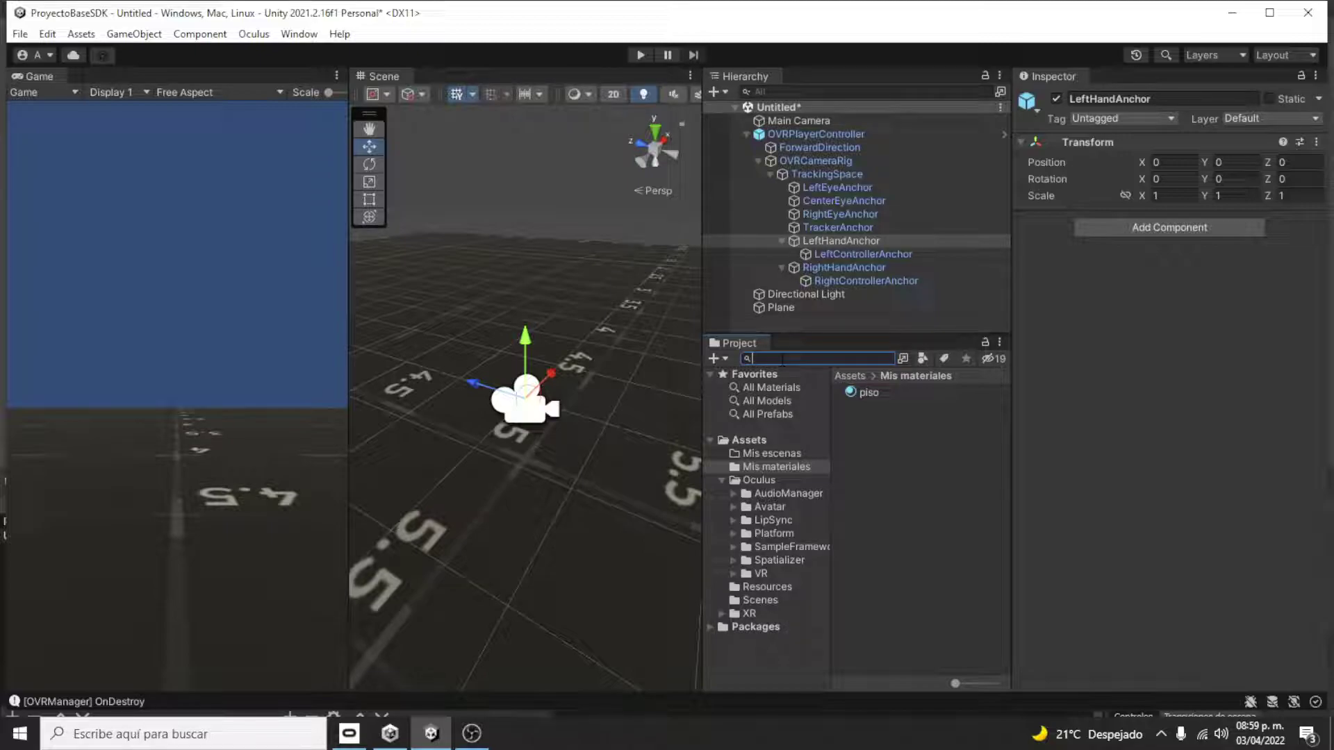
{"action": "type", "text": "lefth"}
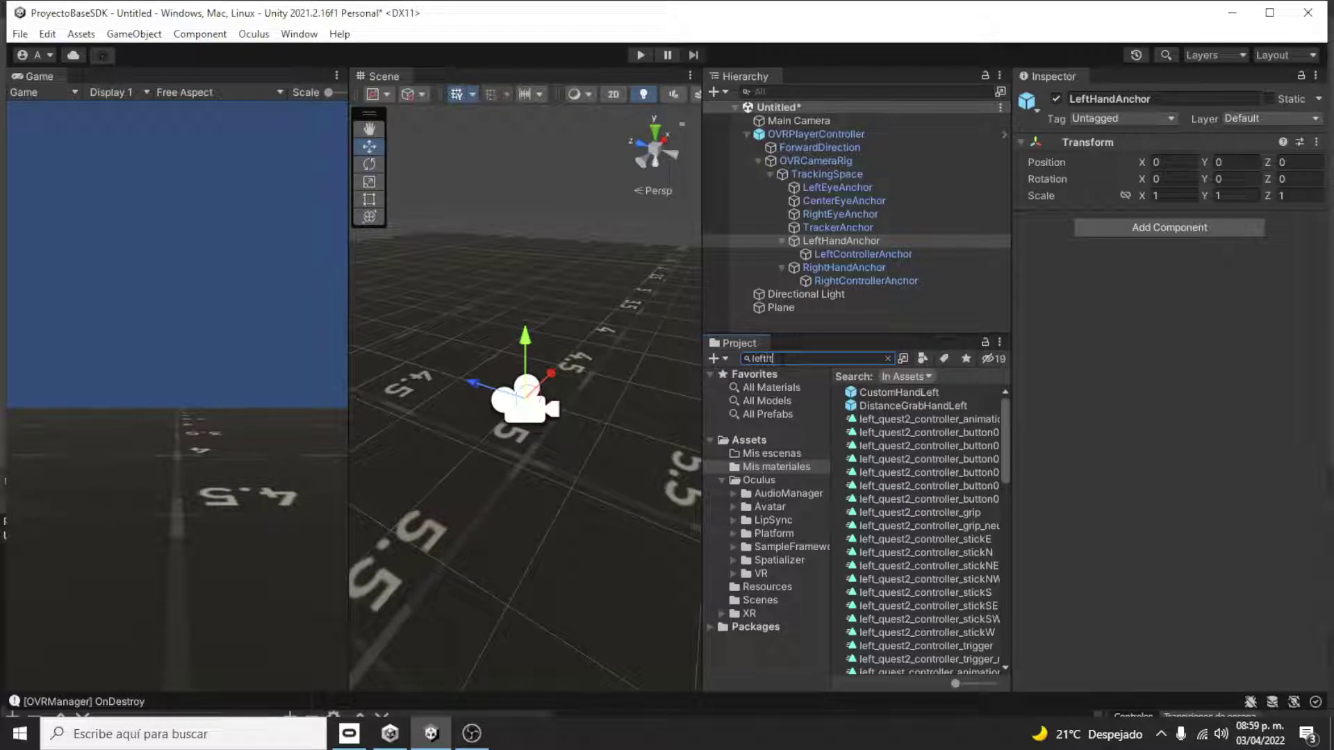
{"action": "type", "text": "a"}
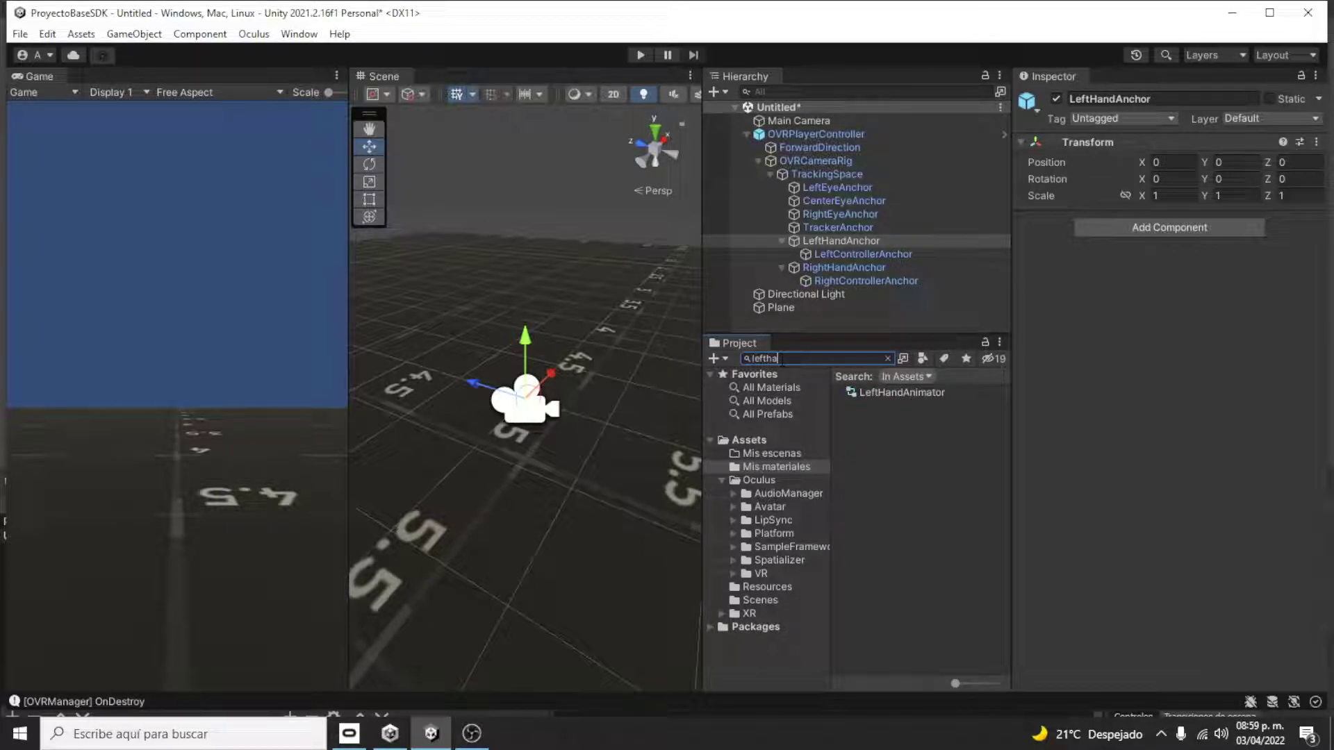
{"action": "key", "text": "BackSpace"}
{"action": "key", "text": "BackSpace"}
{"action": "key", "text": "BackSpace"}
{"action": "key", "text": "BackSpace"}
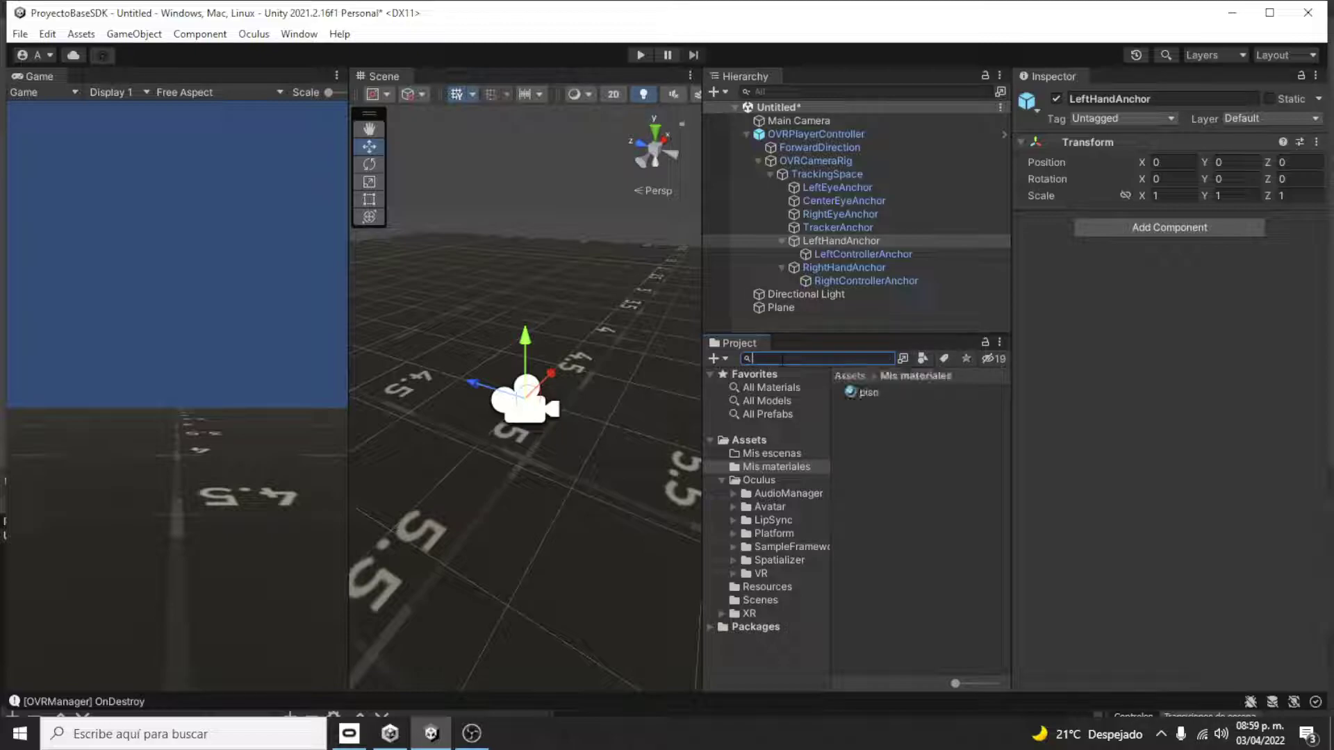
{"action": "type", "text": "hand"}
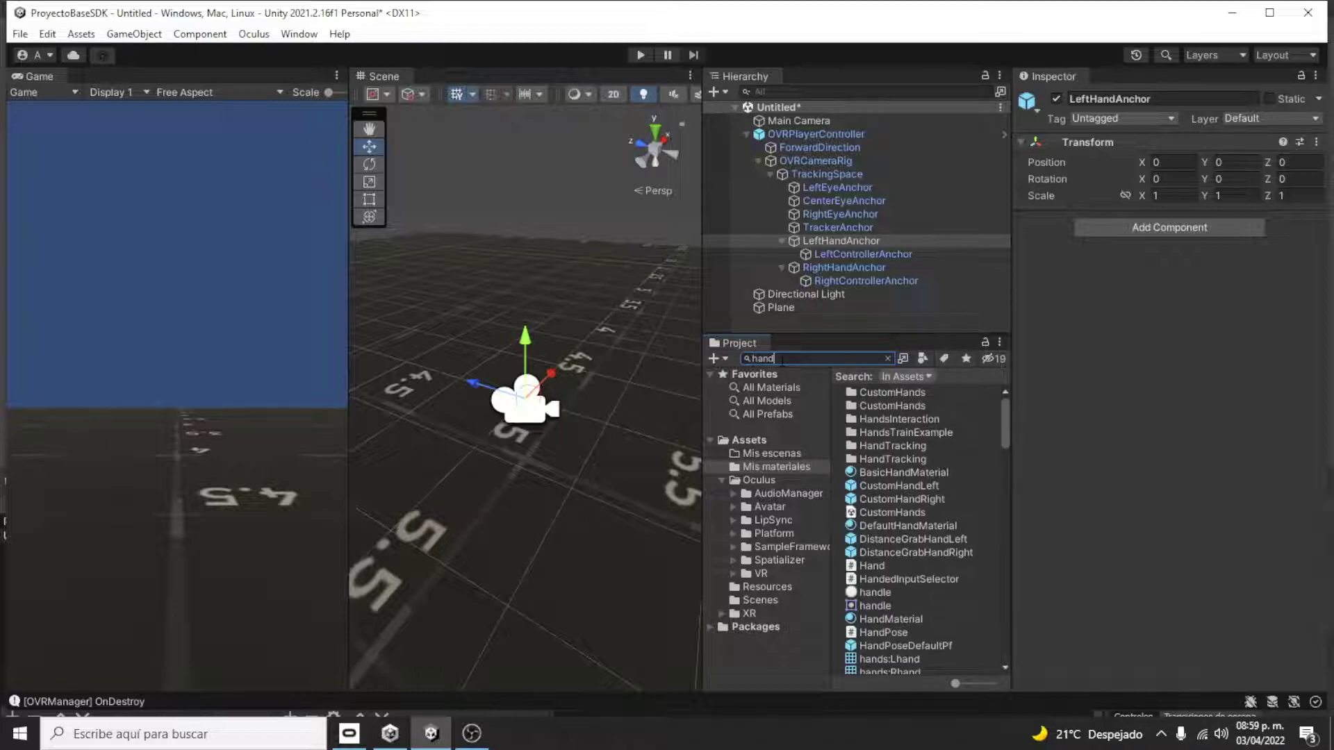
{"action": "scroll", "coordinate": [907, 513], "scroll_direction": "down", "scroll_amount": 3}
{"action": "scroll", "coordinate": [915, 515], "scroll_direction": "down", "scroll_amount": 3}
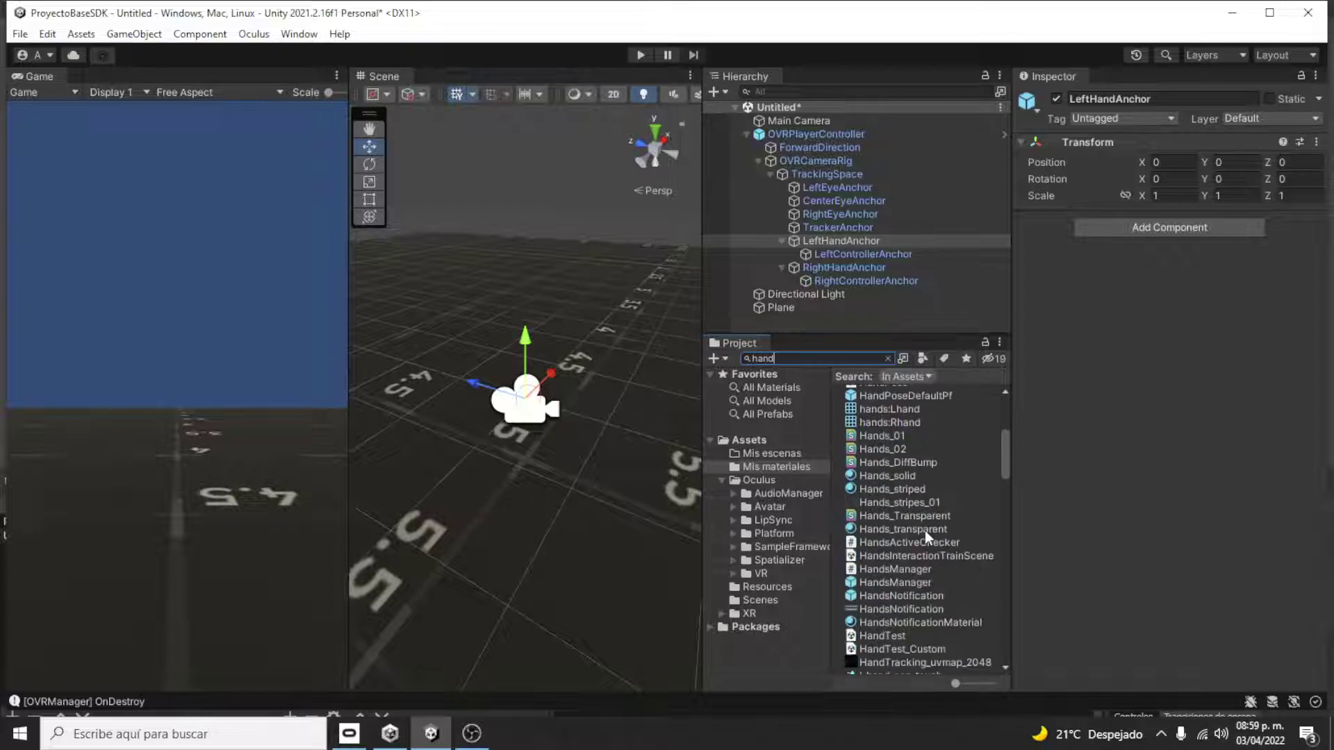
{"action": "key", "text": "Home"}
{"action": "type", "text": "cus"}
{"action": "type", "text": "tom"}
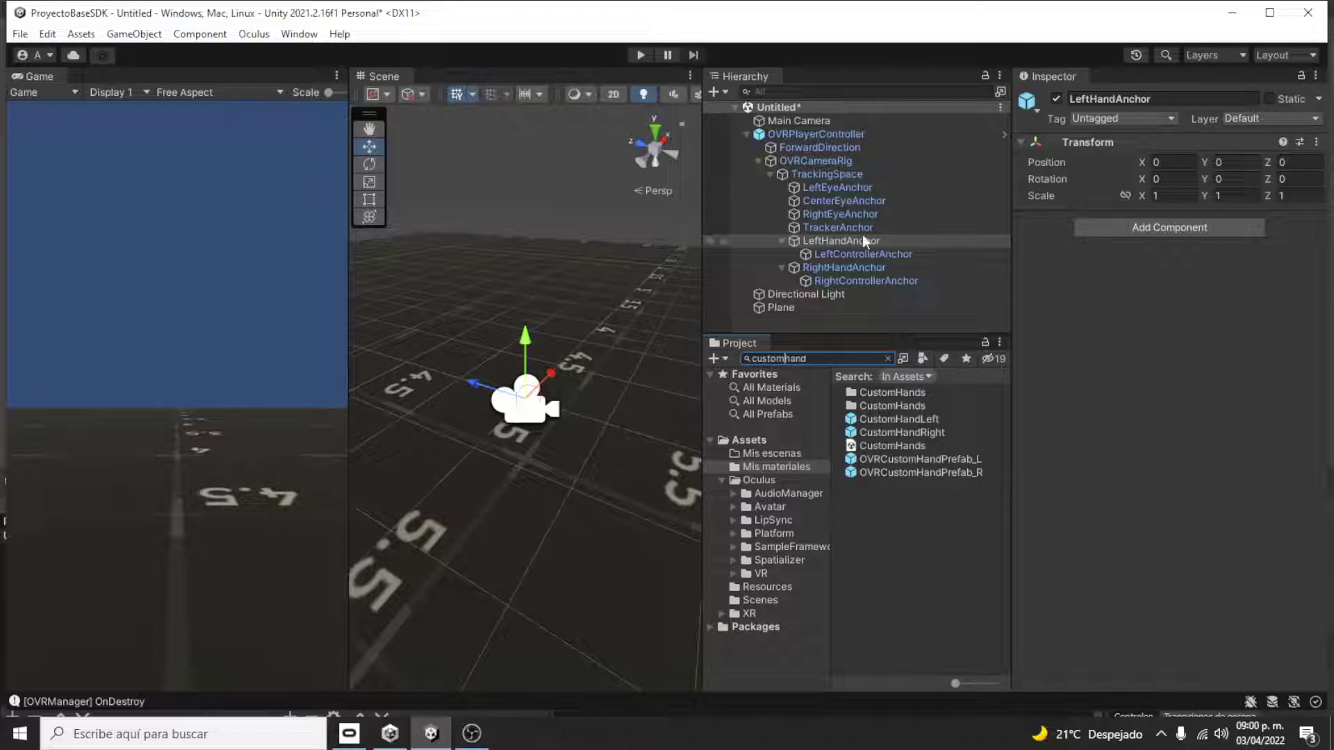
Place CustomHandLeft under LeftHandAnchor and CustomHandRight under RightHandAnchor, then frame the right hand
{"action": "left_click_drag", "start_coordinate": [898, 419], "coordinate": [865, 241]}
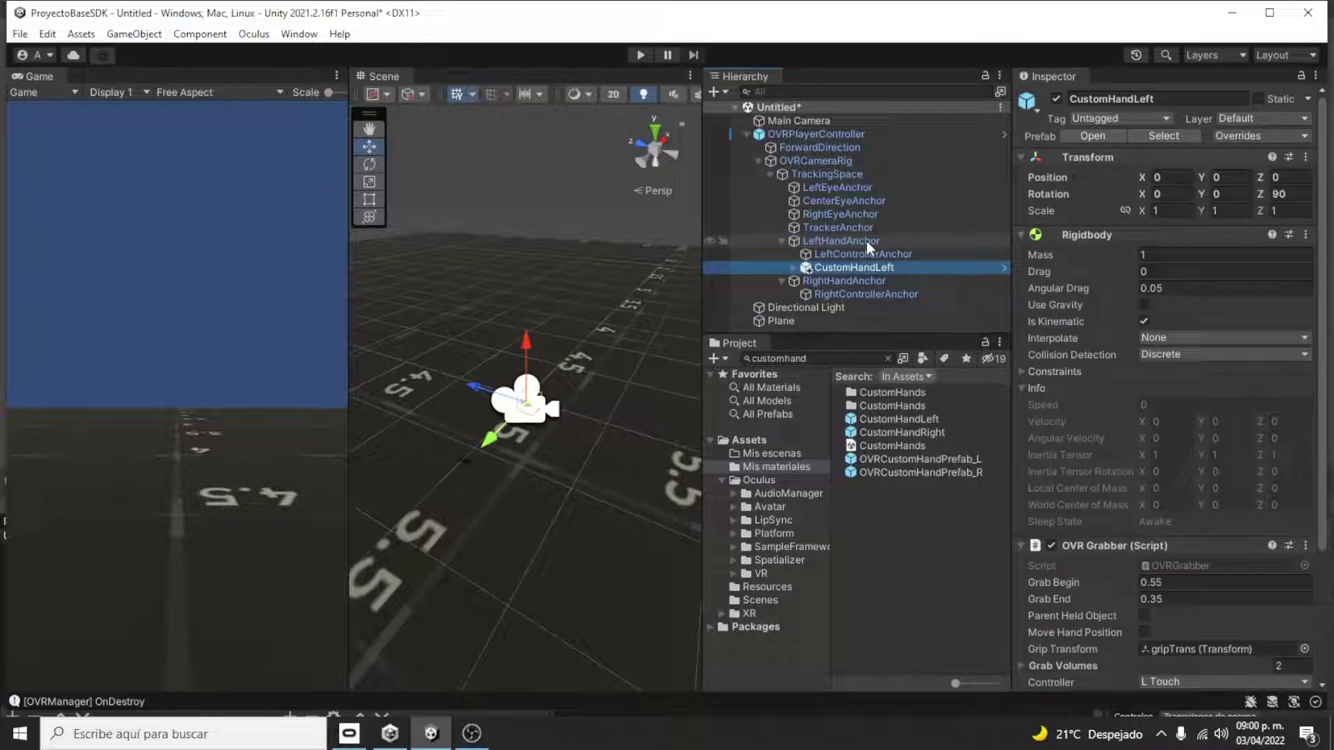
{"action": "left_click", "coordinate": [806, 359]}
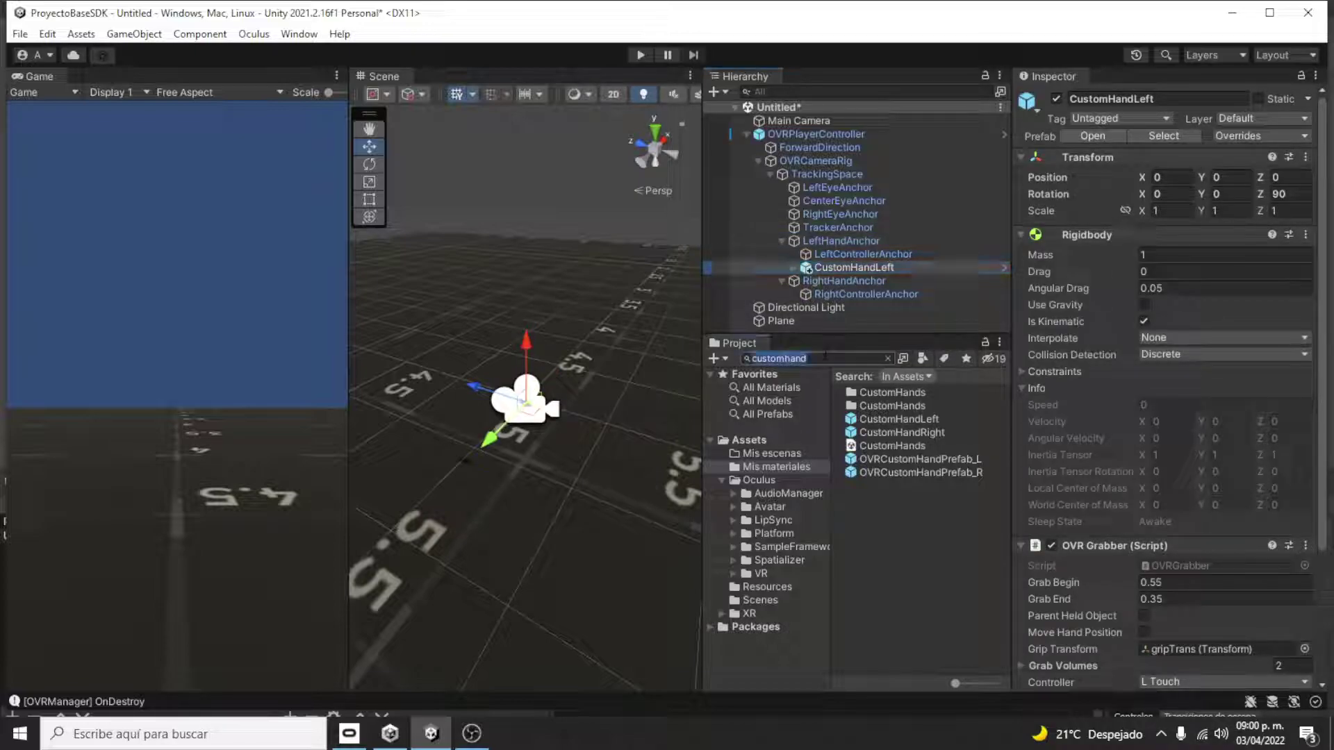
{"action": "left_click", "coordinate": [907, 432]}
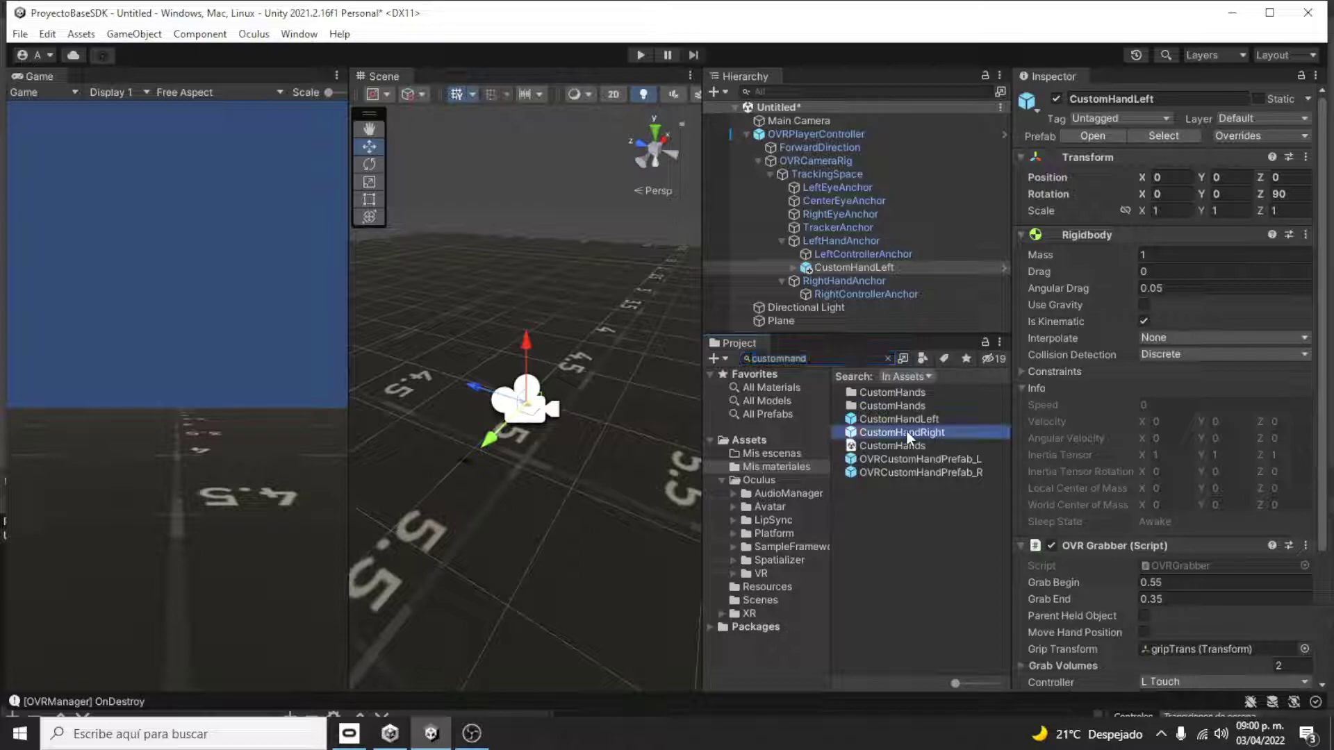
{"action": "left_click_drag", "start_coordinate": [906, 429], "coordinate": [873, 282]}
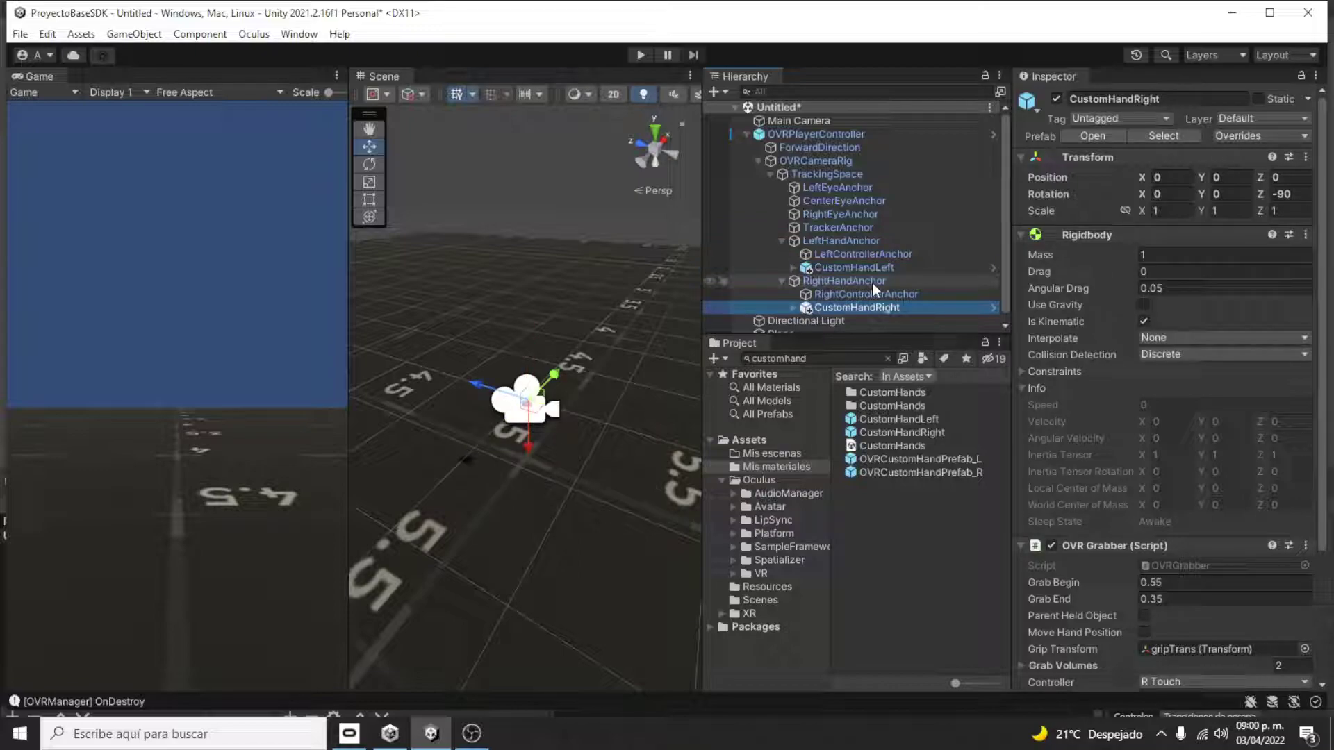
{"action": "double_click", "coordinate": [873, 305]}
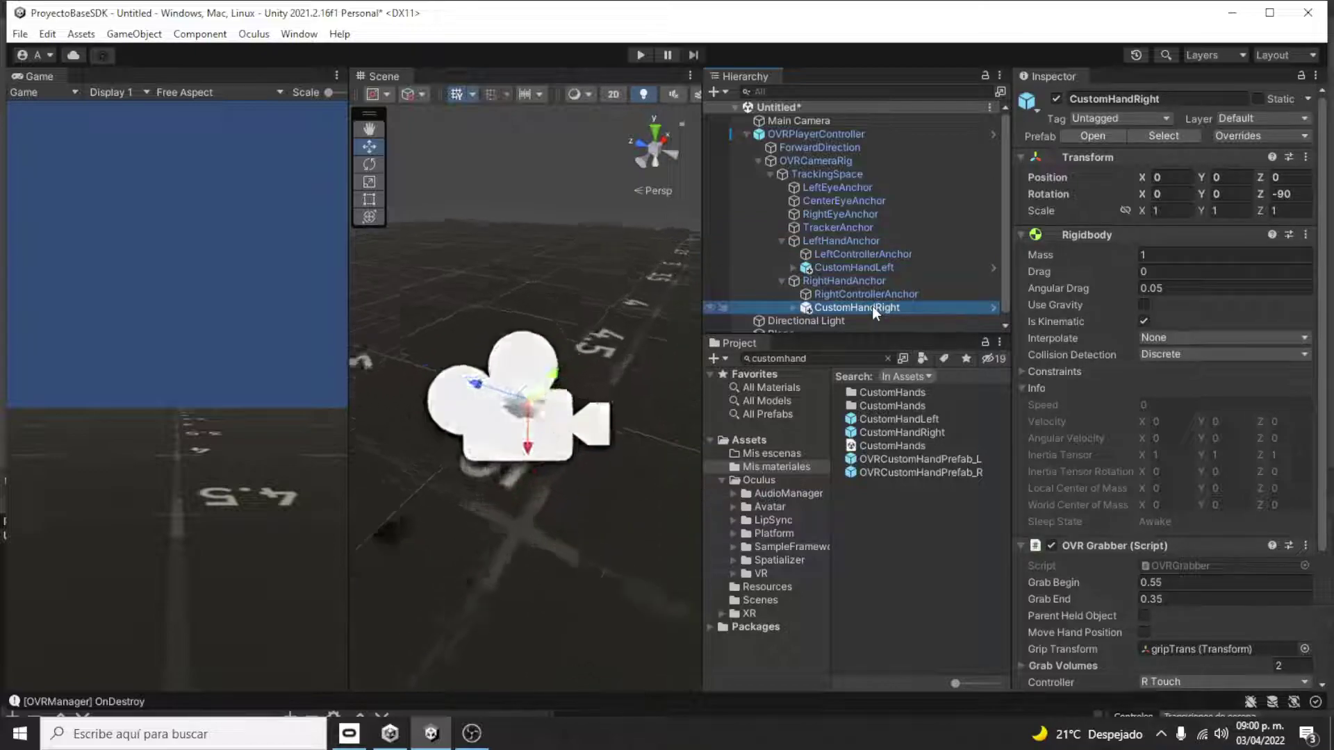
{"action": "mouse_move", "coordinate": [579, 392]}
{"action": "left_mouse_down", "text": "alt"}
{"action": "mouse_move", "coordinate": [620, 483]}
{"action": "mouse_move", "coordinate": [590, 511]}
{"action": "mouse_move", "coordinate": [445, 385]}
{"action": "mouse_move", "coordinate": [487, 465]}
{"action": "left_mouse_up", "text": "alt"}
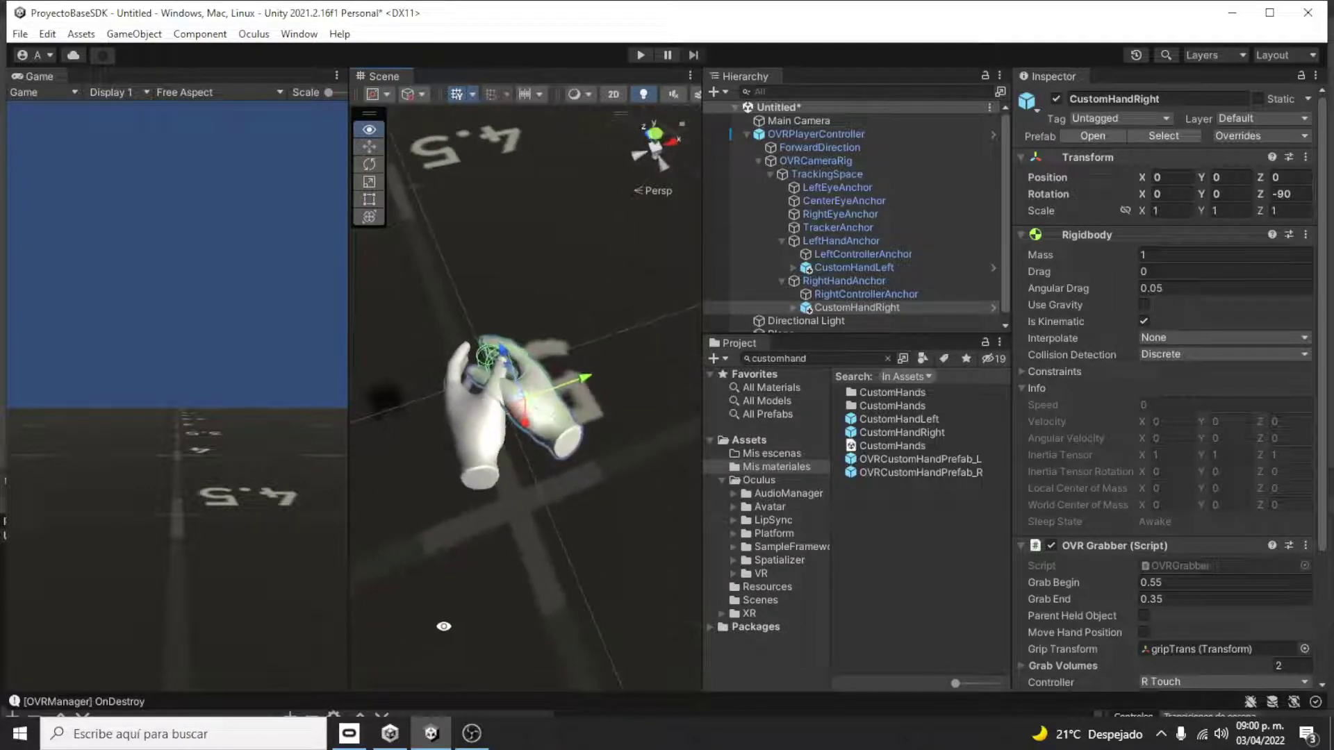
{"action": "scroll", "coordinate": [527, 349], "scroll_direction": "up", "scroll_amount": 1}
{"action": "scroll", "coordinate": [526, 349], "scroll_direction": "up", "scroll_amount": 2}
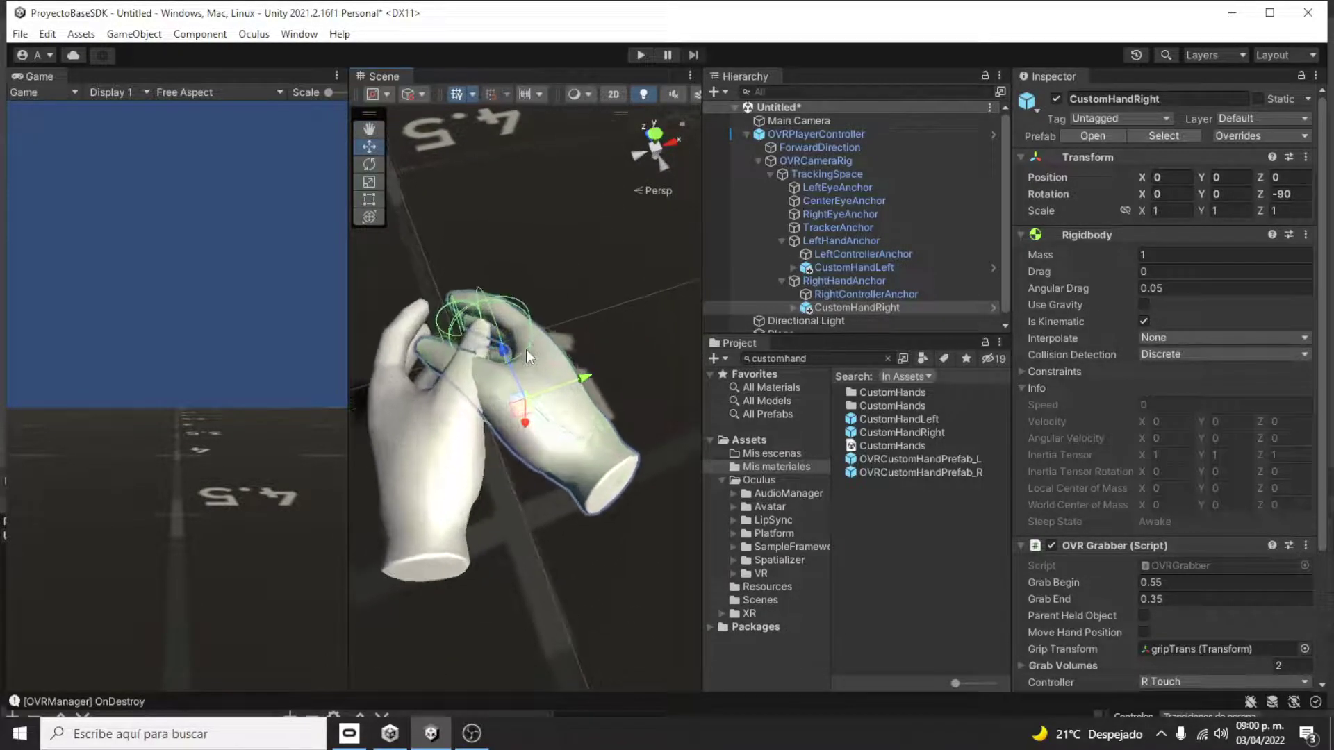
{"action": "scroll", "coordinate": [527, 348], "scroll_direction": "up", "scroll_amount": 2}
{"action": "scroll", "coordinate": [527, 349], "scroll_direction": "down", "scroll_amount": 1}
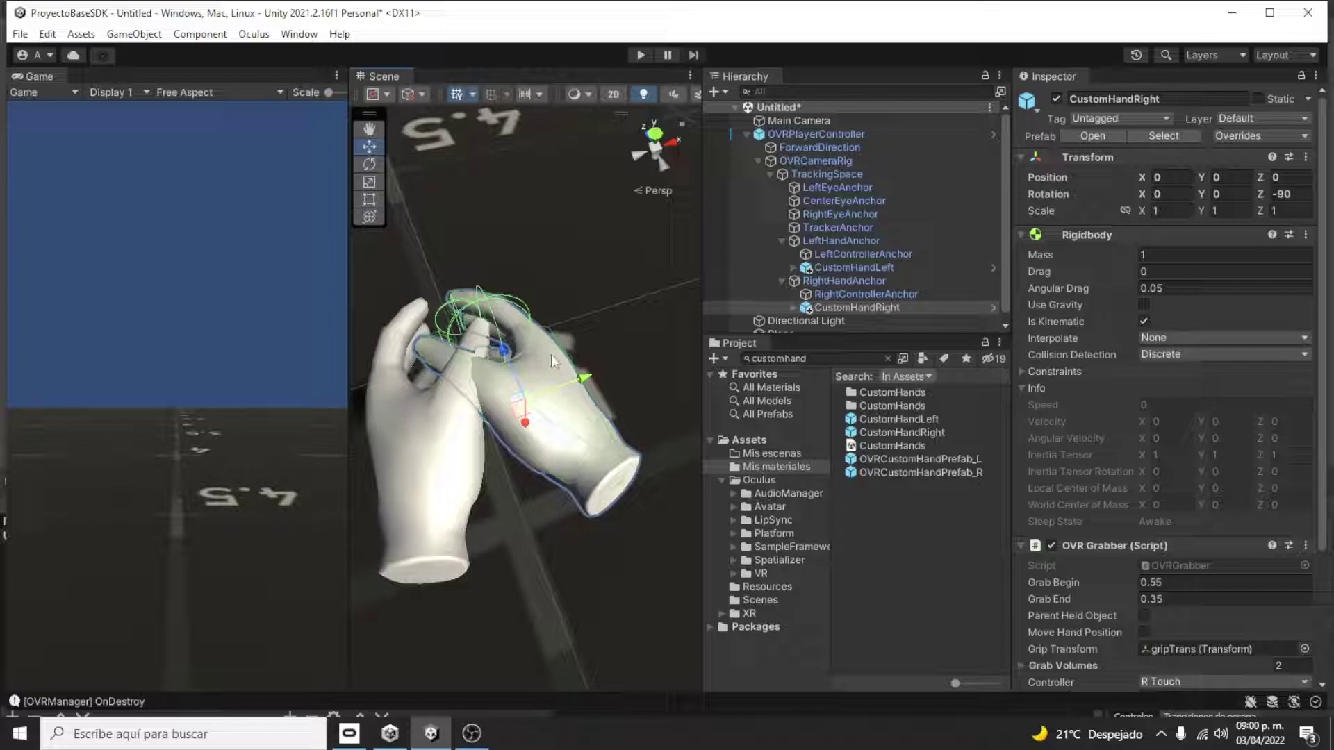
{"action": "scroll", "coordinate": [552, 356], "scroll_direction": "down", "scroll_amount": 2}
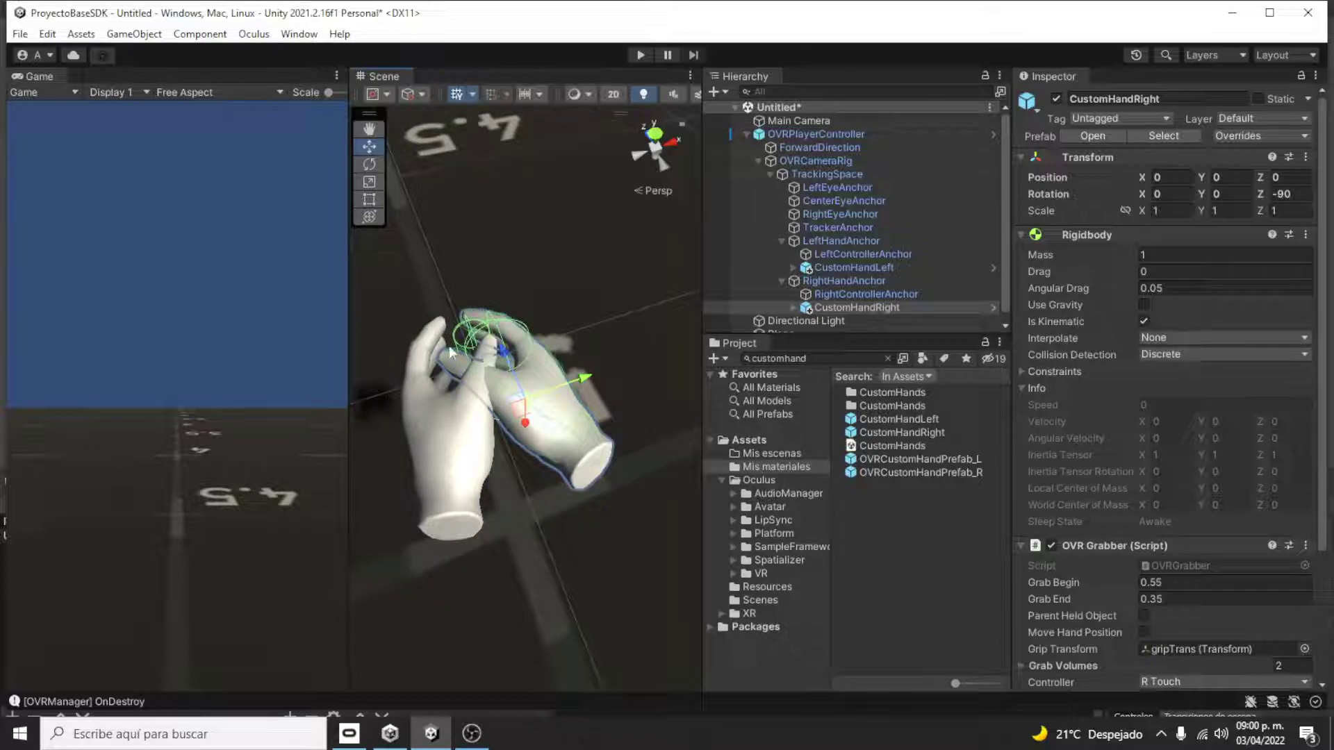
{"action": "mouse_move", "coordinate": [544, 368]}
{"action": "left_mouse_down", "text": "alt"}
{"action": "mouse_move", "coordinate": [750, 306]}
{"action": "mouse_move", "coordinate": [494, 386]}
{"action": "left_mouse_up", "text": "alt"}
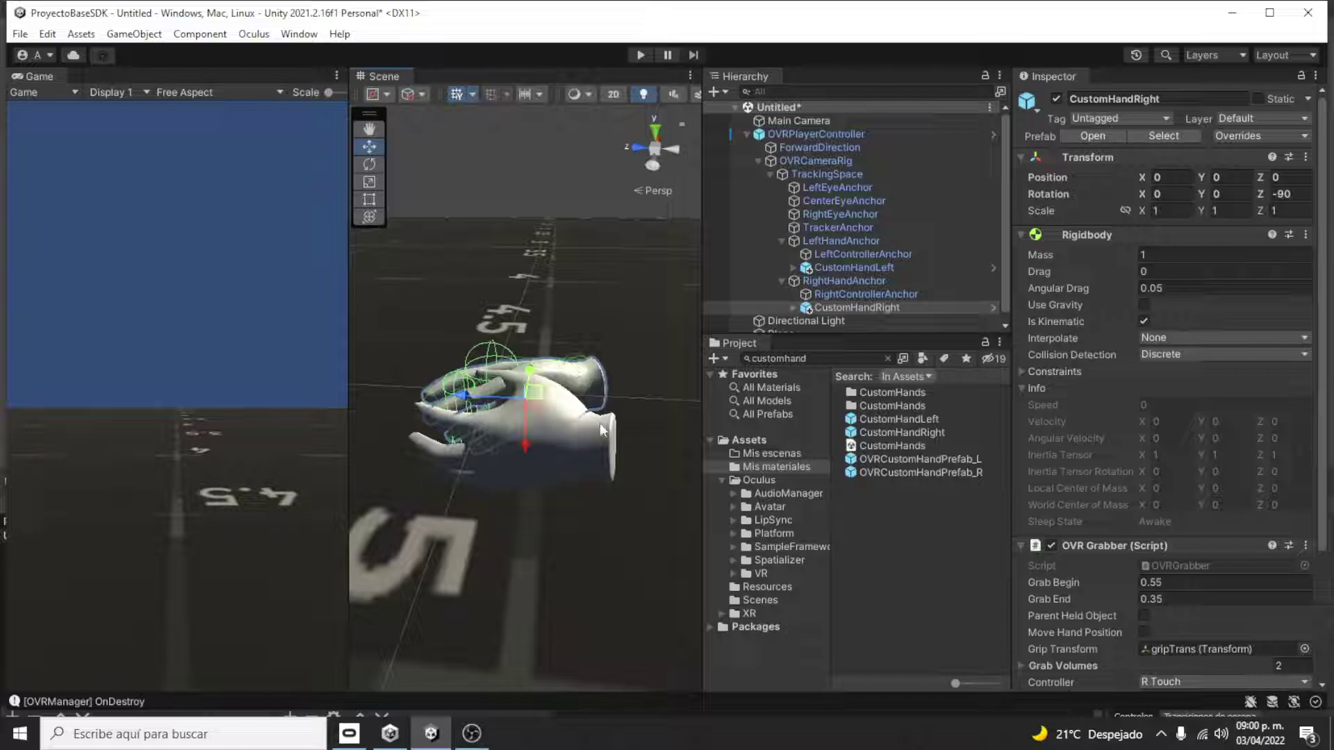
{"action": "mouse_move", "coordinate": [495, 394]}
{"action": "left_mouse_down", "text": "alt"}
{"action": "mouse_move", "coordinate": [368, 456]}
{"action": "mouse_move", "coordinate": [36, 501]}
{"action": "mouse_move", "coordinate": [1100, 5]}
{"action": "left_mouse_up", "text": "alt"}
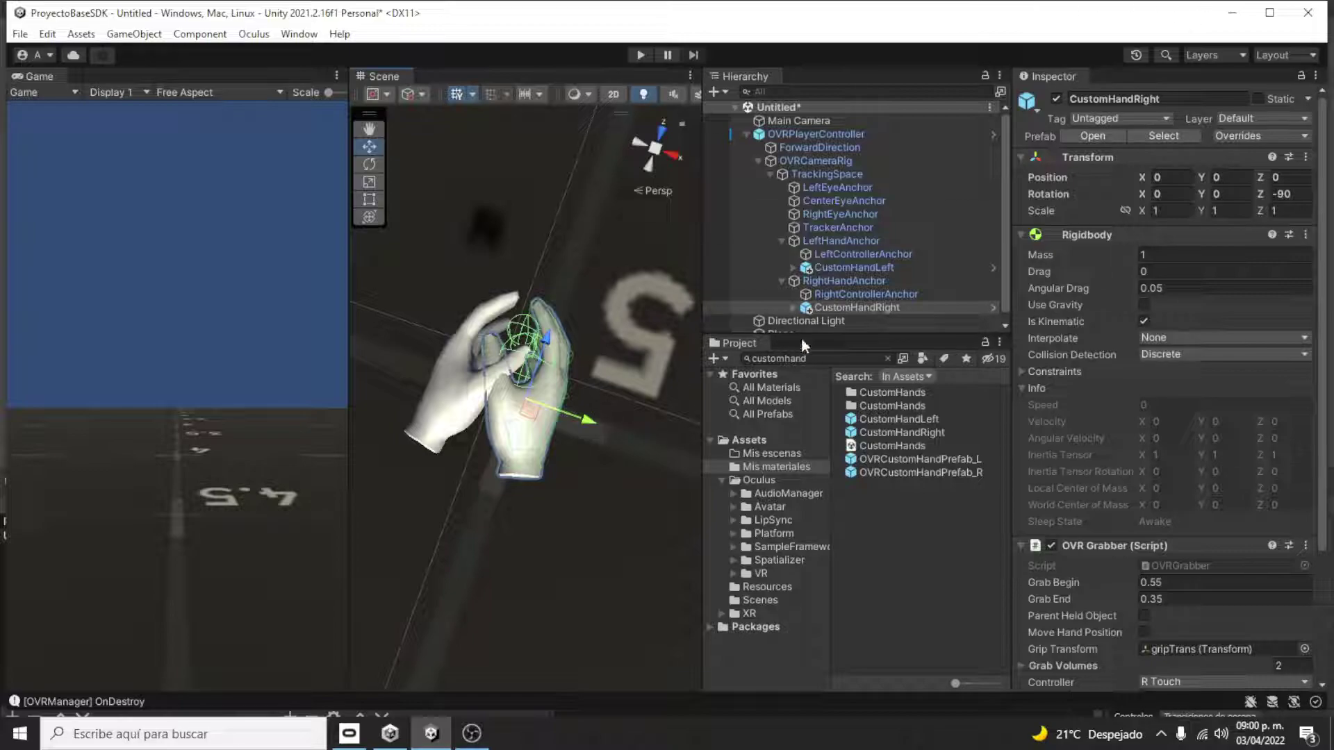
Expand CustomHandRight's Offset and GrabVolumeBig to reveal GrabVolumeSmall
{"action": "left_click", "coordinate": [793, 310]}
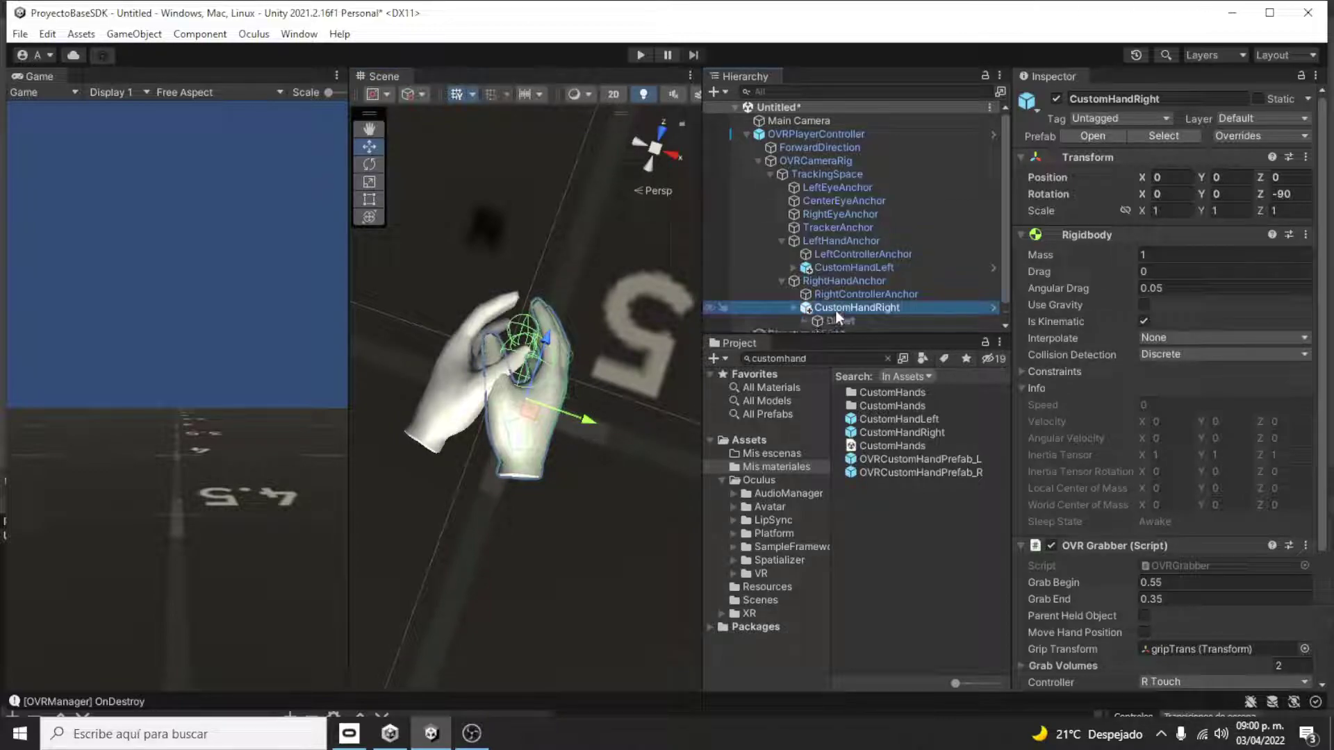
{"action": "double_click", "coordinate": [841, 307]}
{"action": "left_click", "coordinate": [804, 321]}
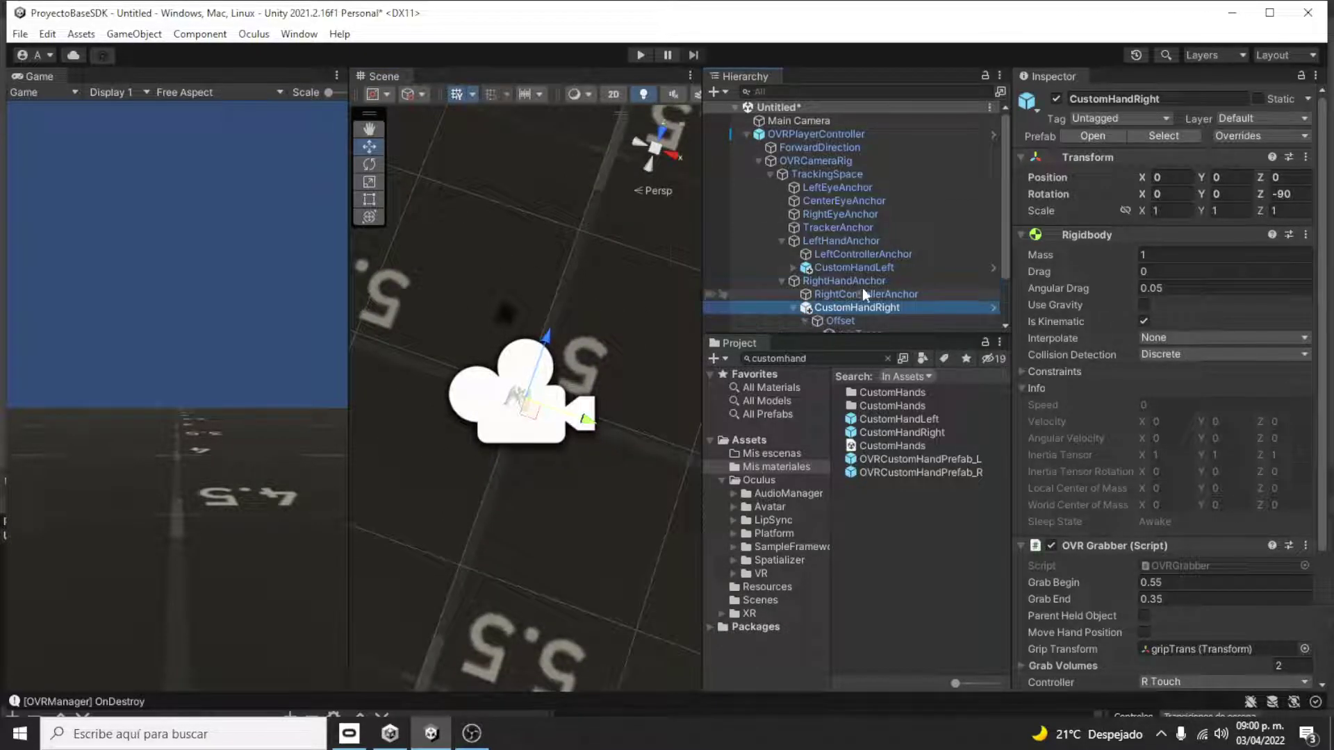
{"action": "double_click", "coordinate": [872, 282]}
{"action": "mouse_move", "coordinate": [660, 389]}
{"action": "left_mouse_down", "text": "alt"}
{"action": "mouse_move", "coordinate": [1059, 306]}
{"action": "mouse_move", "coordinate": [1038, 290]}
{"action": "left_mouse_up", "text": "alt"}
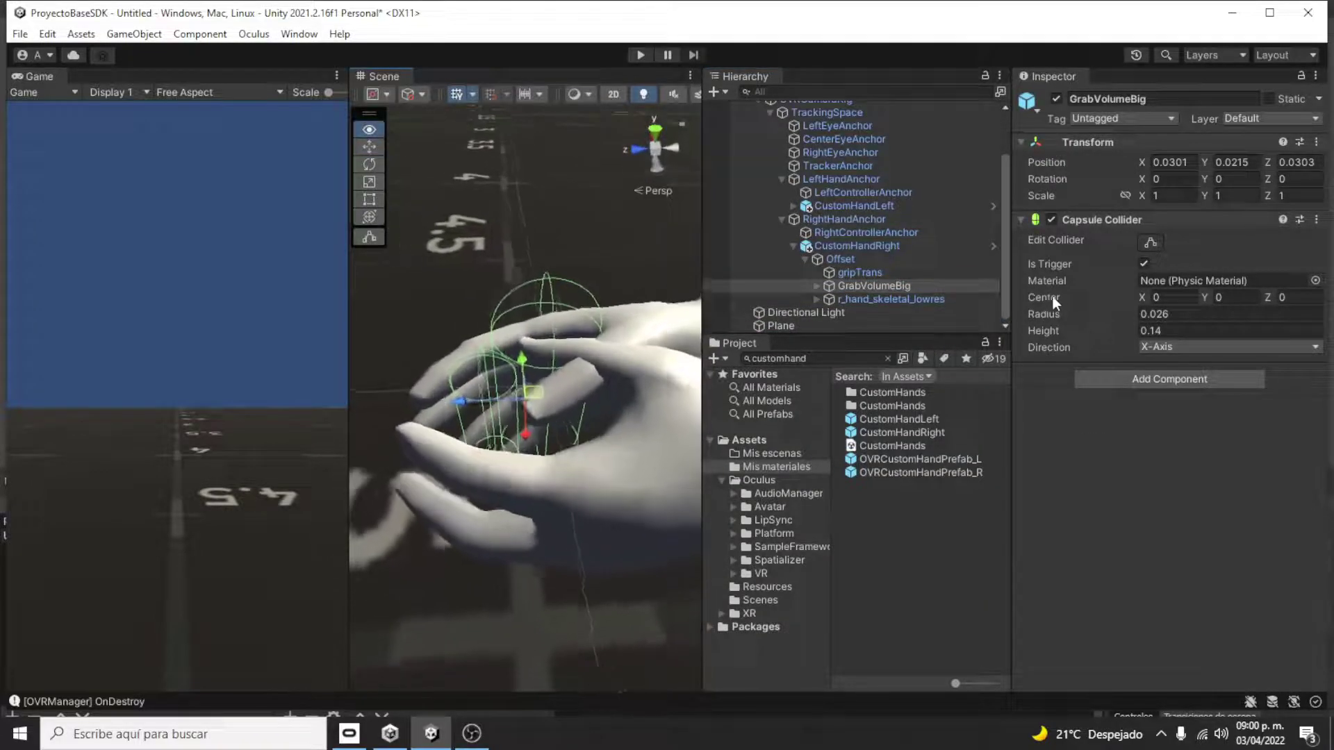
{"action": "left_click", "coordinate": [816, 286]}
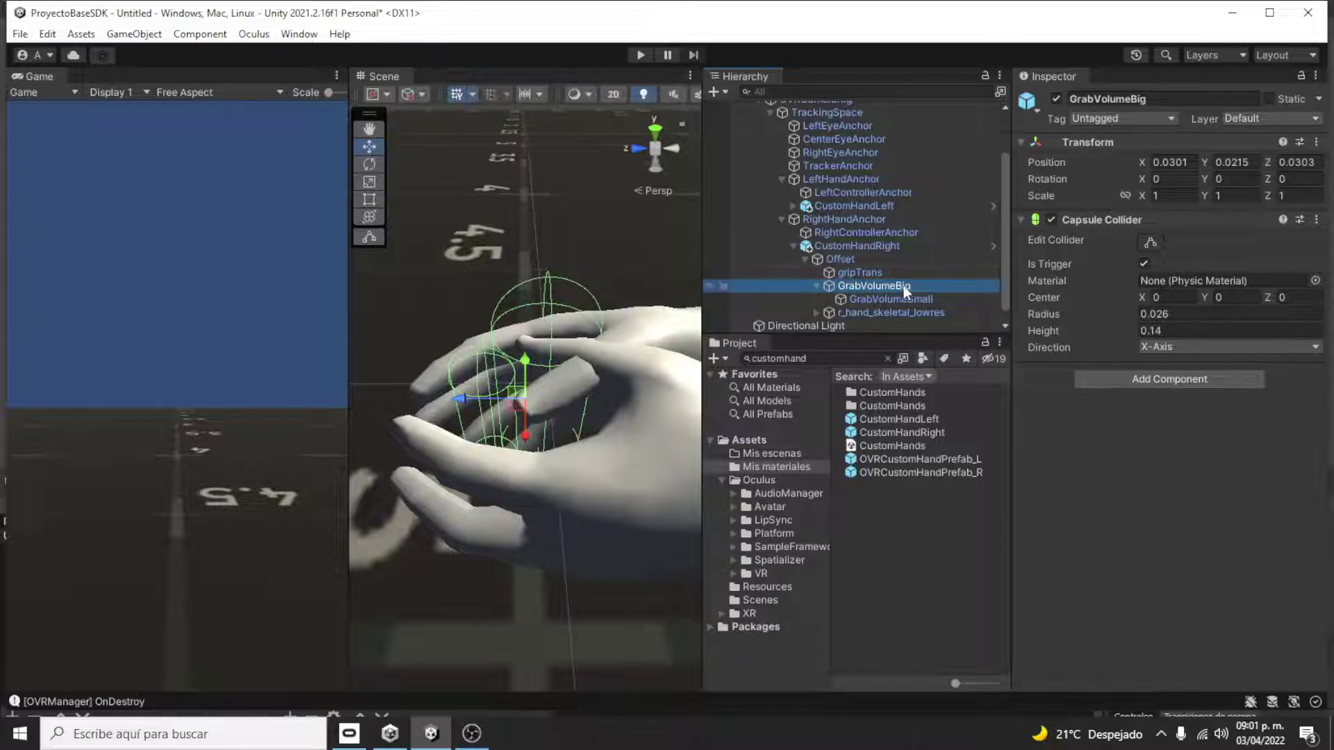
{"action": "scroll", "coordinate": [903, 286], "scroll_direction": "down", "scroll_amount": 1}
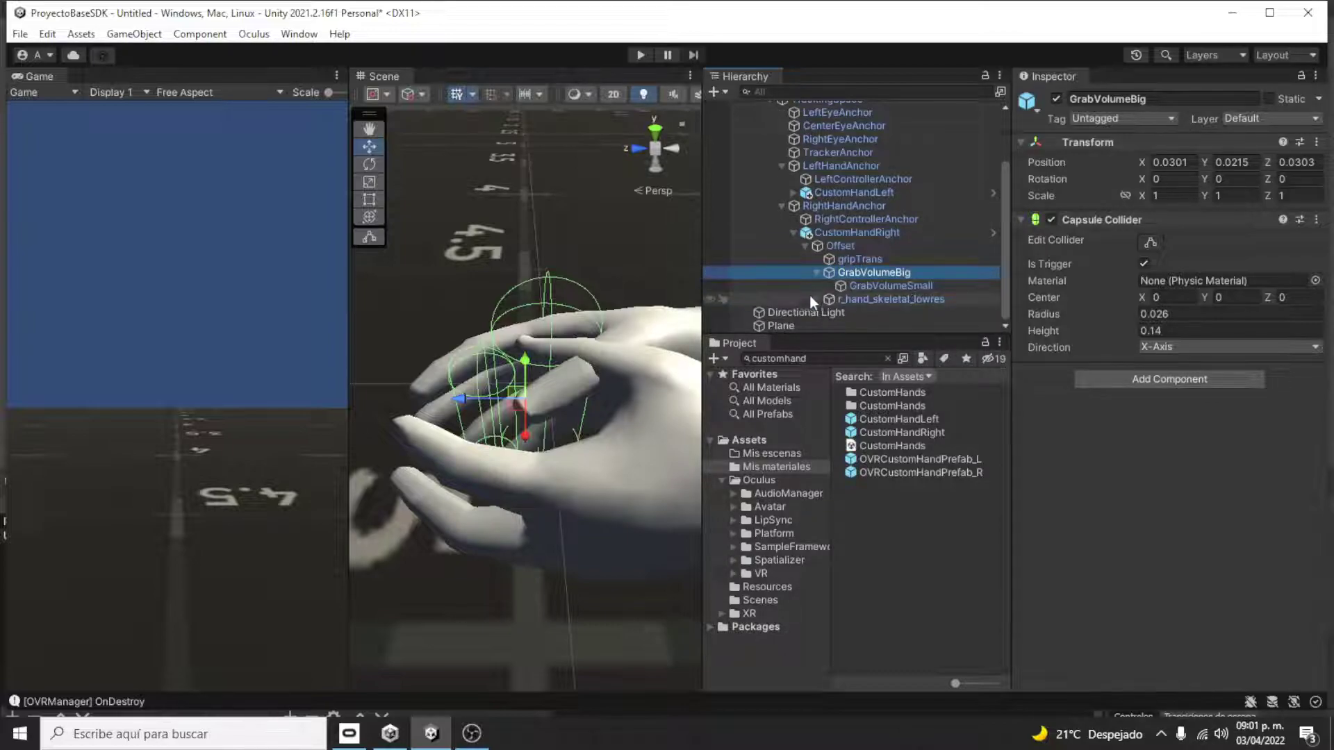
Expand CustomHandLeft's Offset and GrabVolumeBig, select GrabVolumeSmall and open its Tag list
{"action": "left_click", "coordinate": [793, 193]}
{"action": "left_click", "coordinate": [806, 206]}
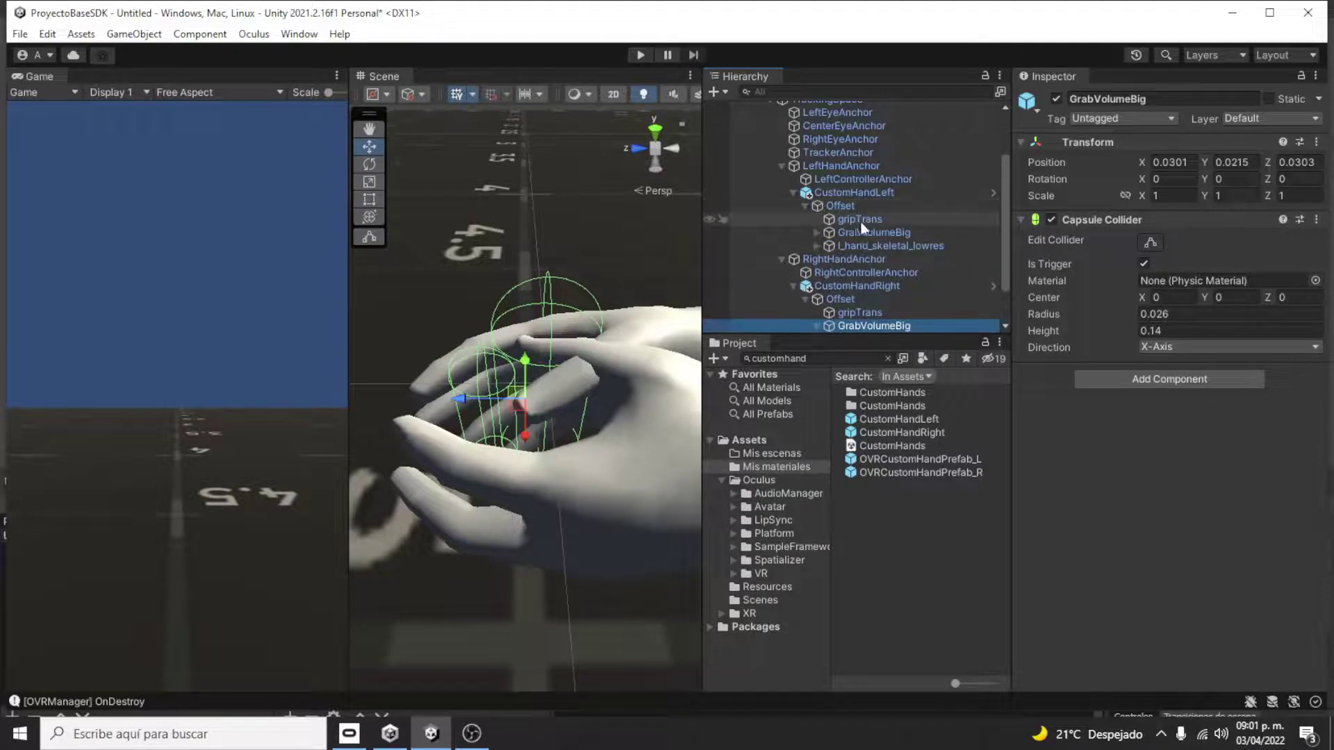
{"action": "left_click", "coordinate": [816, 232]}
{"action": "left_click", "coordinate": [890, 246]}
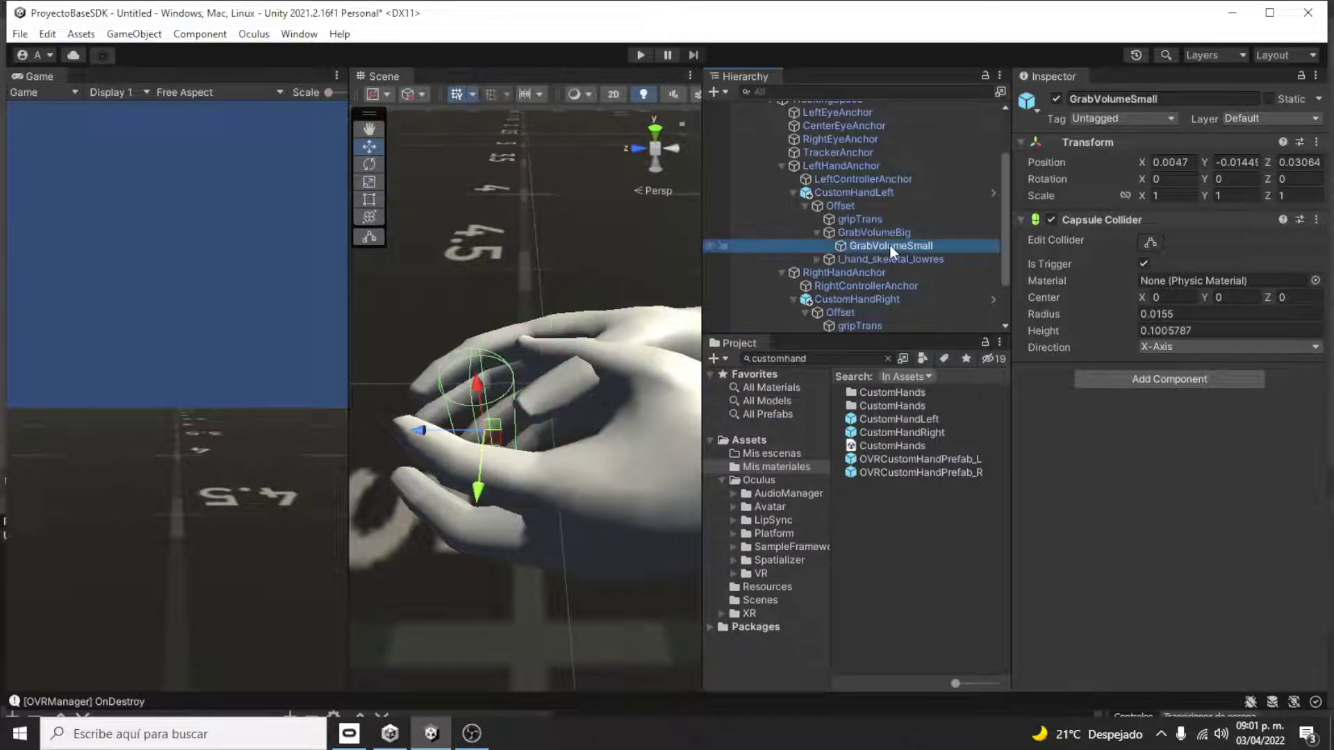
{"action": "left_click", "coordinate": [1108, 115]}
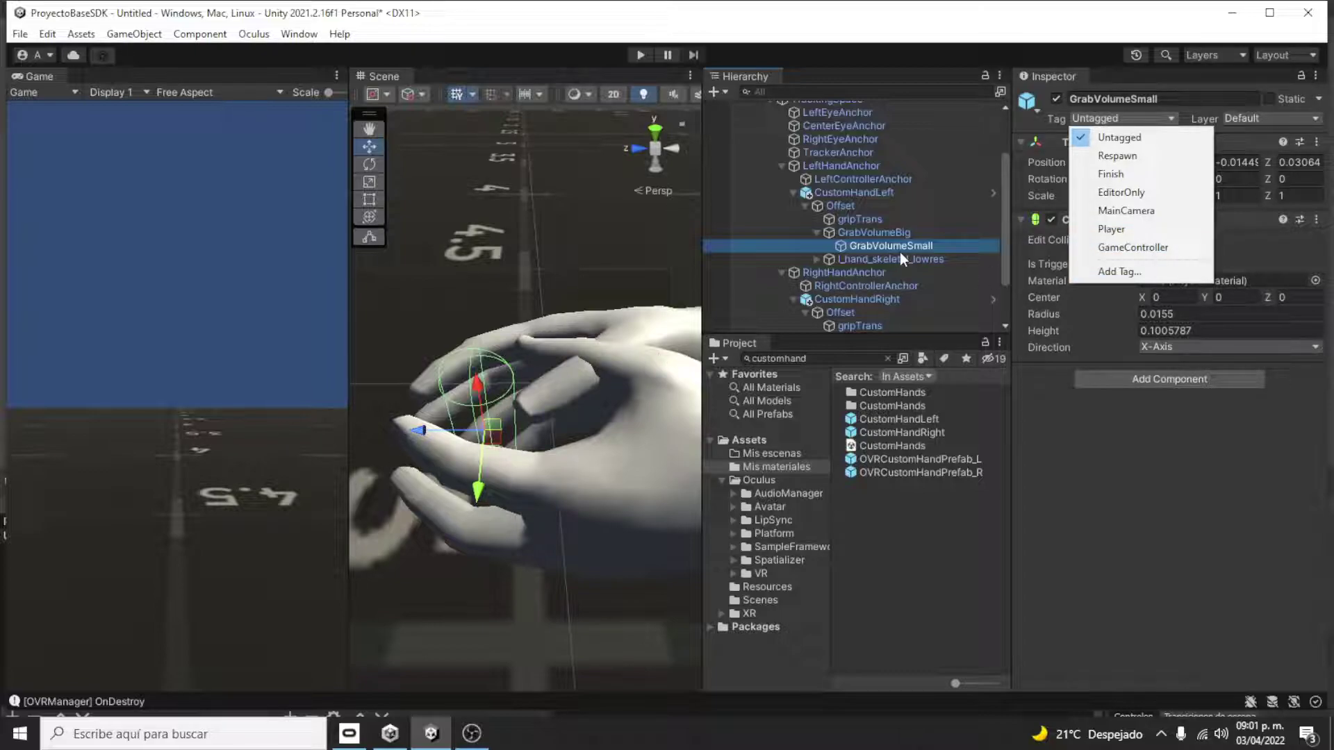
Review CustomHandLeft's OVR Grabber (L Touch, gripTrans, two grab volumes), then collapse OVRPlayerController
{"action": "left_click", "coordinate": [881, 191]}
{"action": "scroll", "coordinate": [1254, 450], "scroll_direction": "down", "scroll_amount": 3}
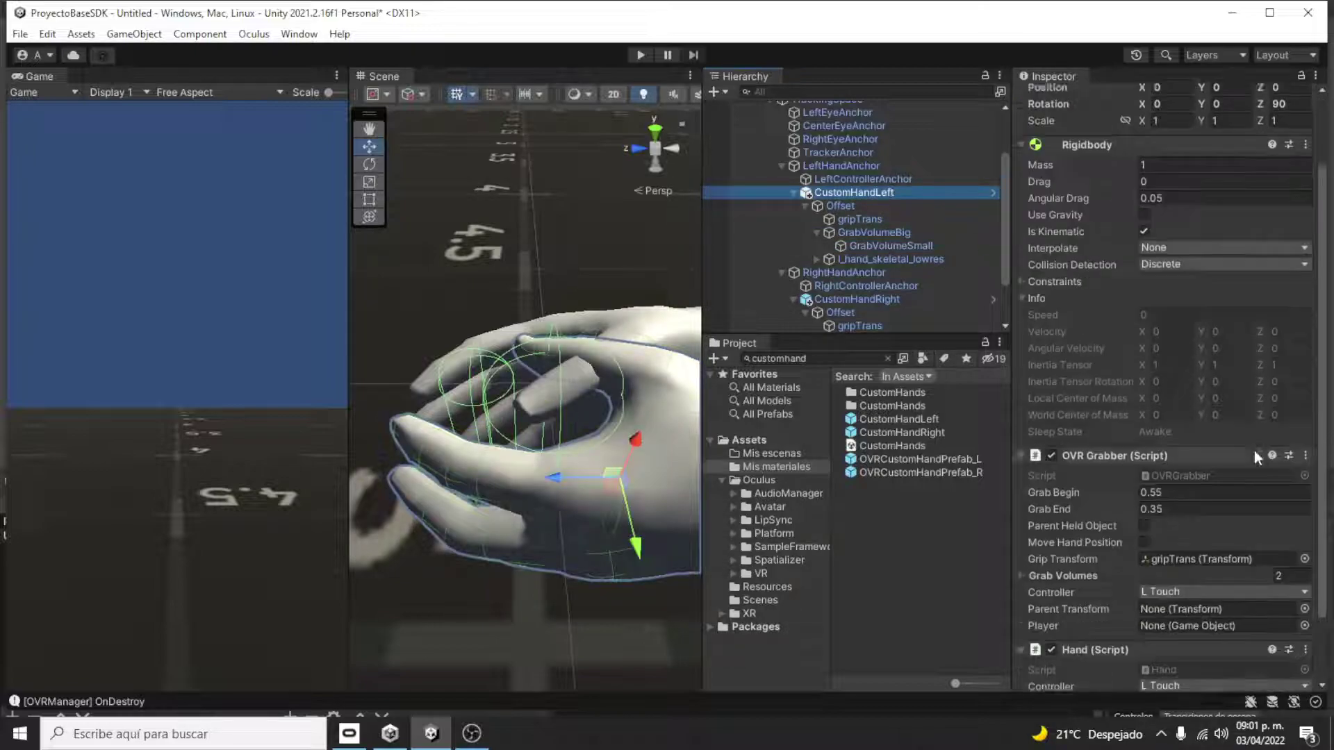
{"action": "scroll", "coordinate": [1254, 450], "scroll_direction": "down", "scroll_amount": 1}
{"action": "scroll", "coordinate": [1255, 450], "scroll_direction": "down", "scroll_amount": 1}
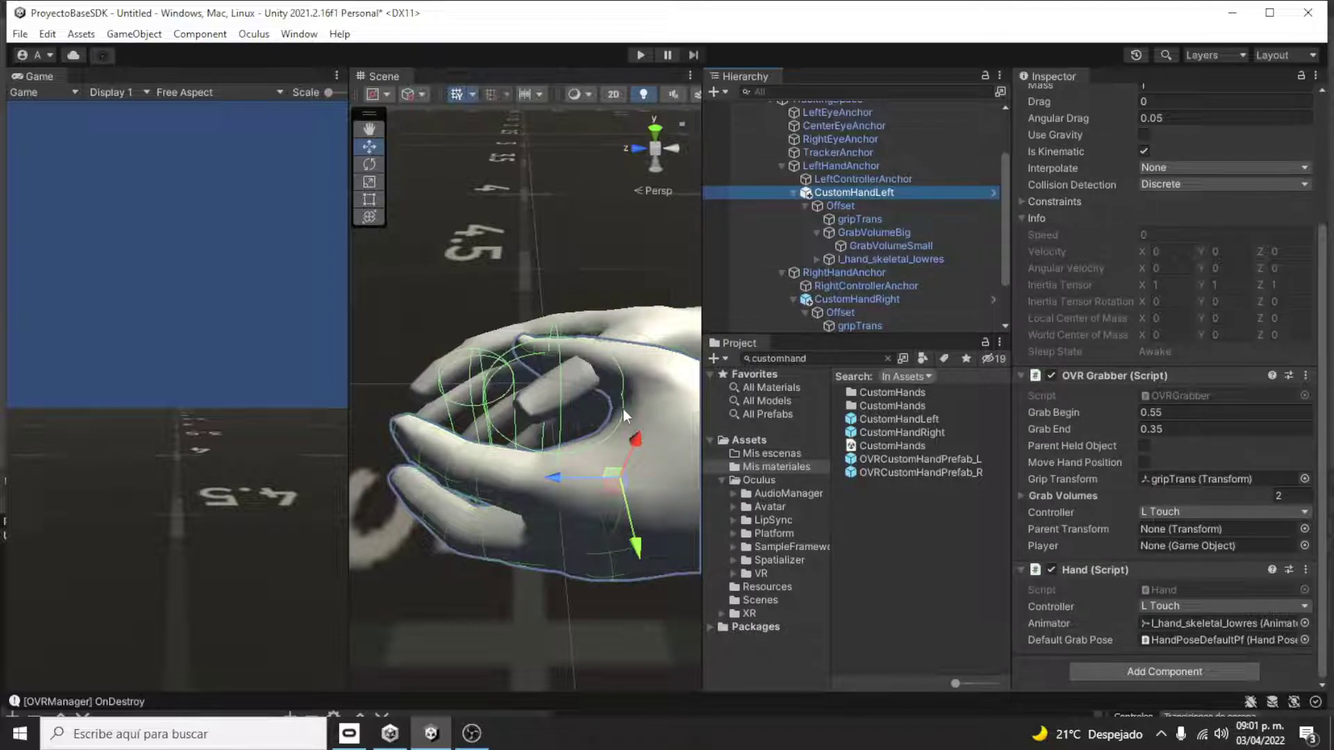
{"action": "scroll", "coordinate": [619, 408], "scroll_direction": "down", "scroll_amount": 1}
{"action": "scroll", "coordinate": [615, 408], "scroll_direction": "down", "scroll_amount": 2}
{"action": "scroll", "coordinate": [616, 408], "scroll_direction": "down", "scroll_amount": 1}
{"action": "scroll", "coordinate": [625, 452], "scroll_direction": "down", "scroll_amount": 1}
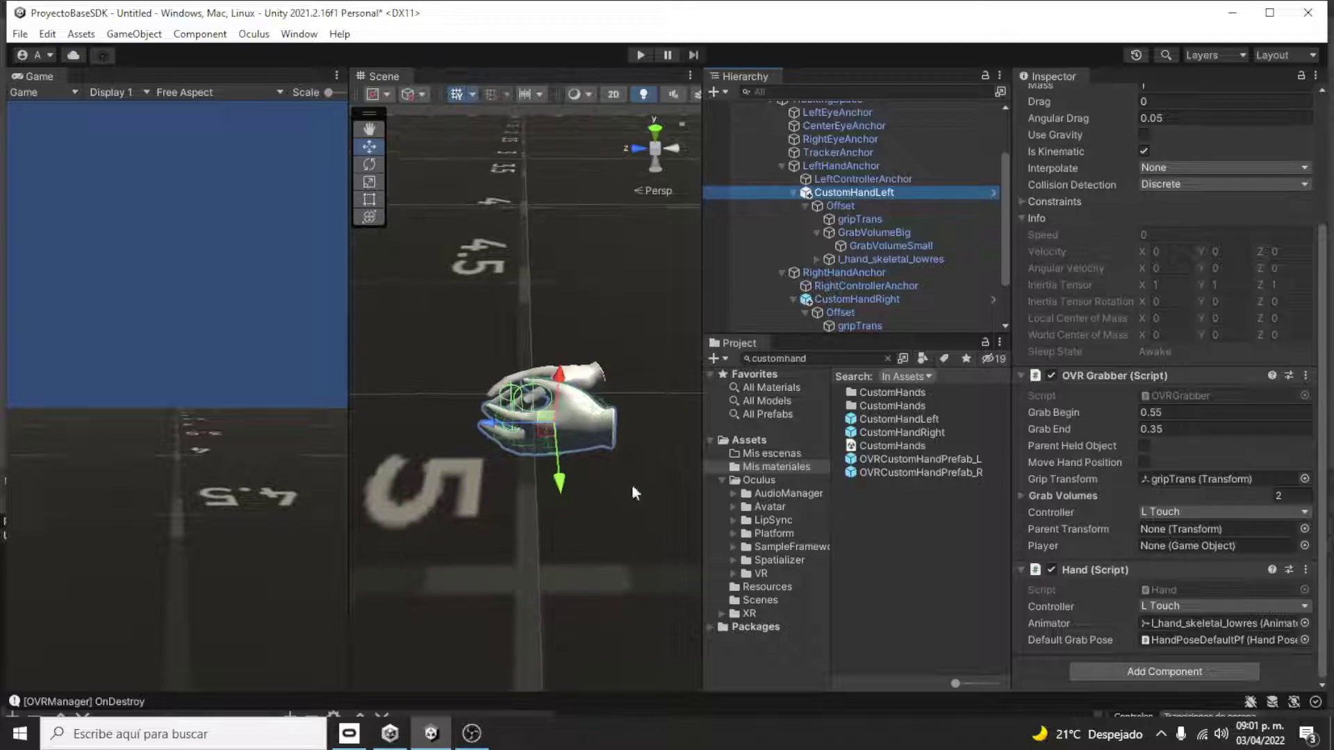
{"action": "left_click_drag", "start_coordinate": [632, 484], "coordinate": [333, 326], "text": "alt"}
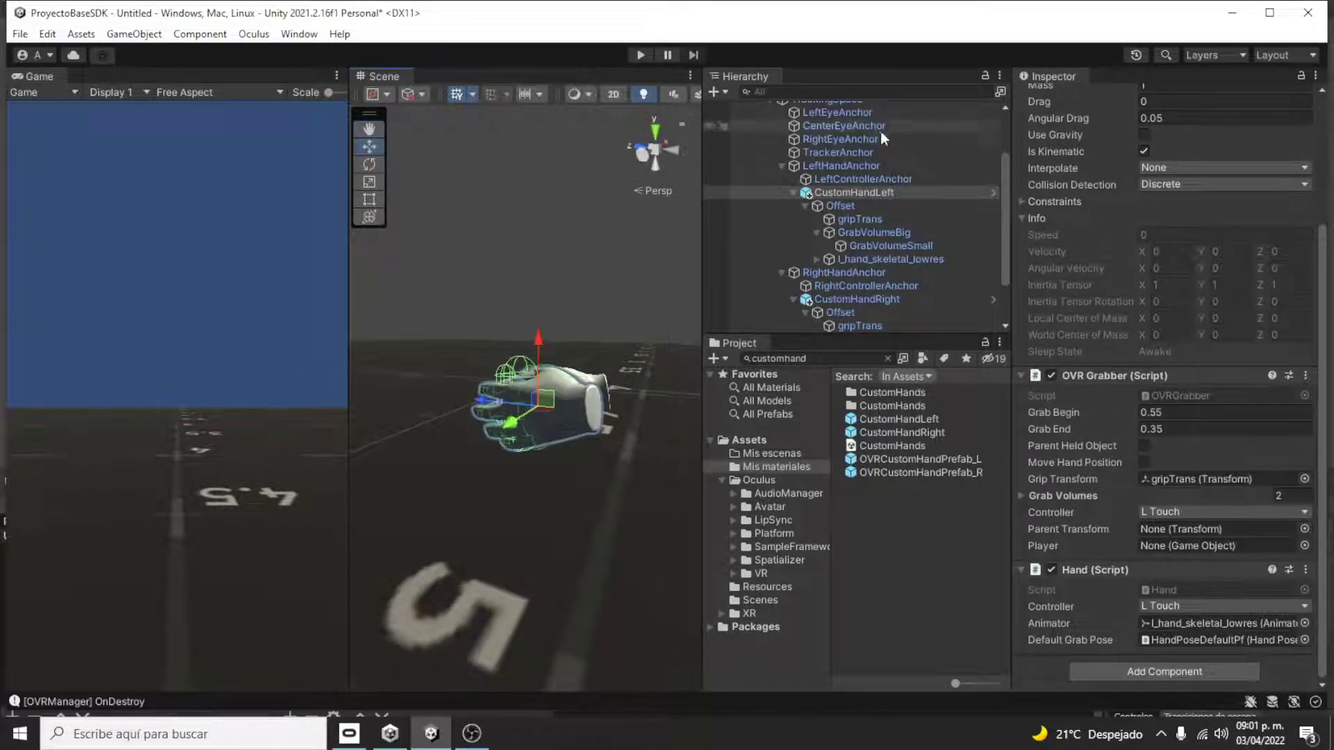
{"action": "scroll", "coordinate": [893, 139], "scroll_direction": "up", "scroll_amount": 3}
{"action": "left_click", "coordinate": [747, 134]}
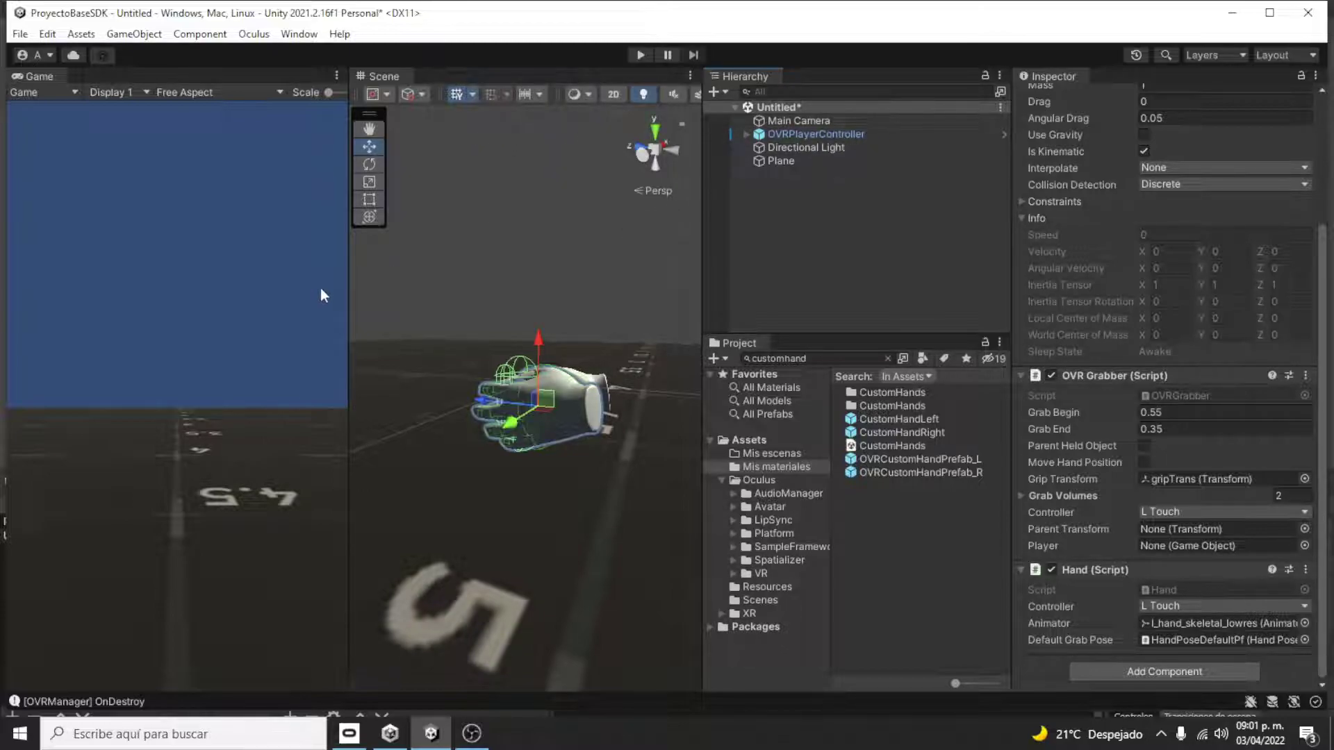
Widen the Game view and set it to Play Maximized
{"action": "left_click_drag", "start_coordinate": [346, 291], "coordinate": [753, 276]}
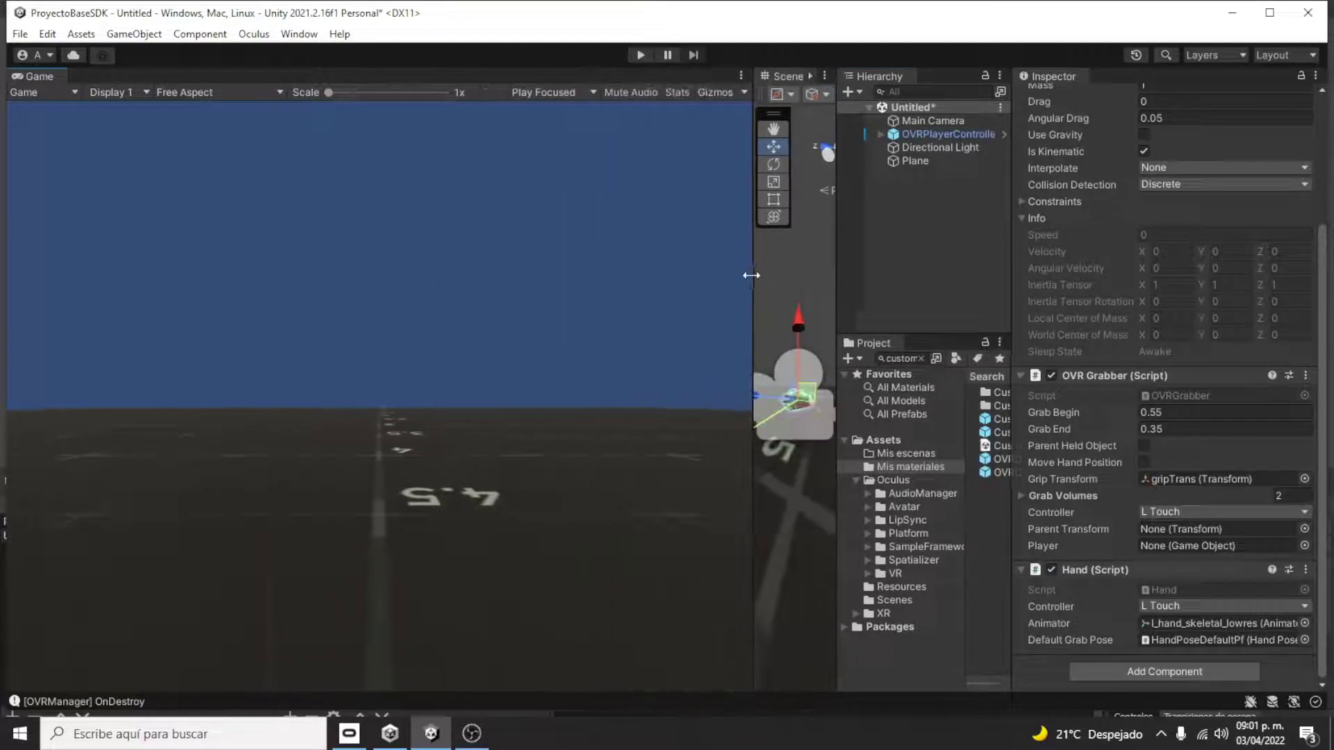
{"action": "left_click", "coordinate": [594, 93]}
{"action": "left_click", "coordinate": [571, 128]}
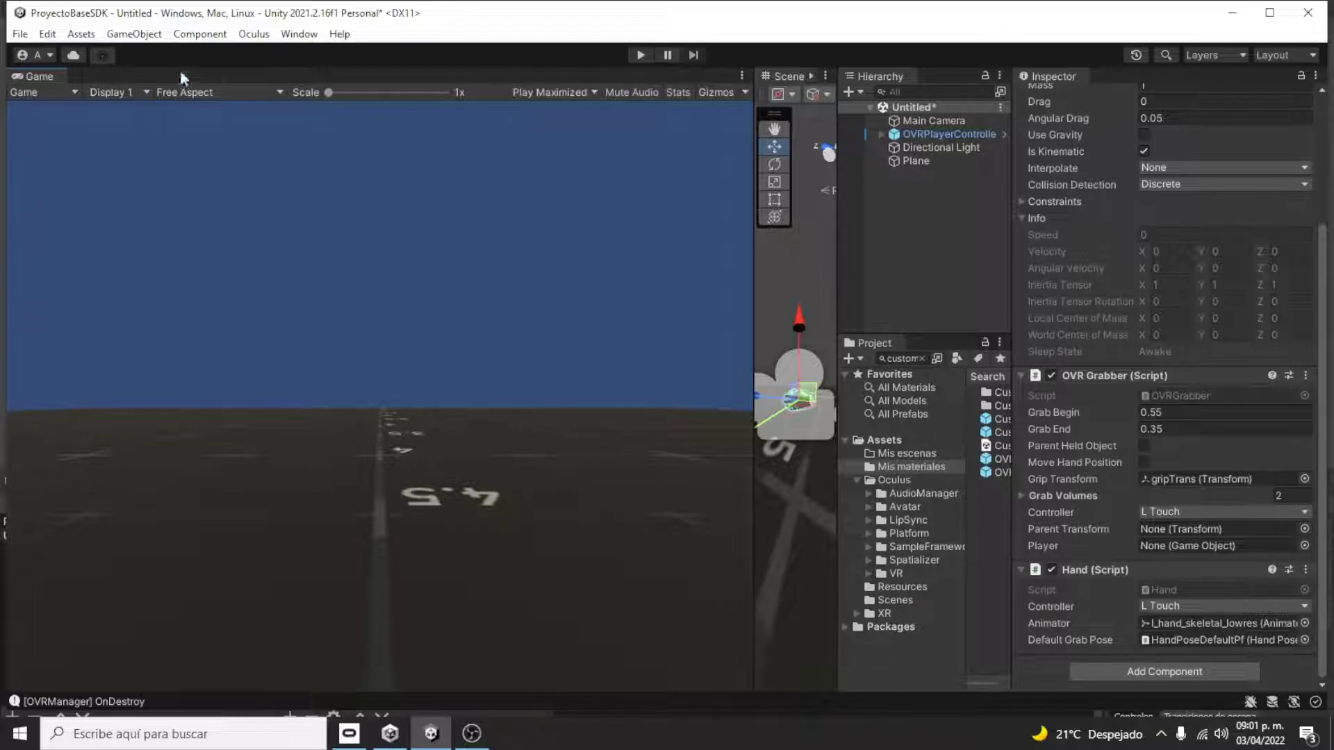
Start File > Save but cancel the Save Scene dialog
{"action": "left_click", "coordinate": [21, 34]}
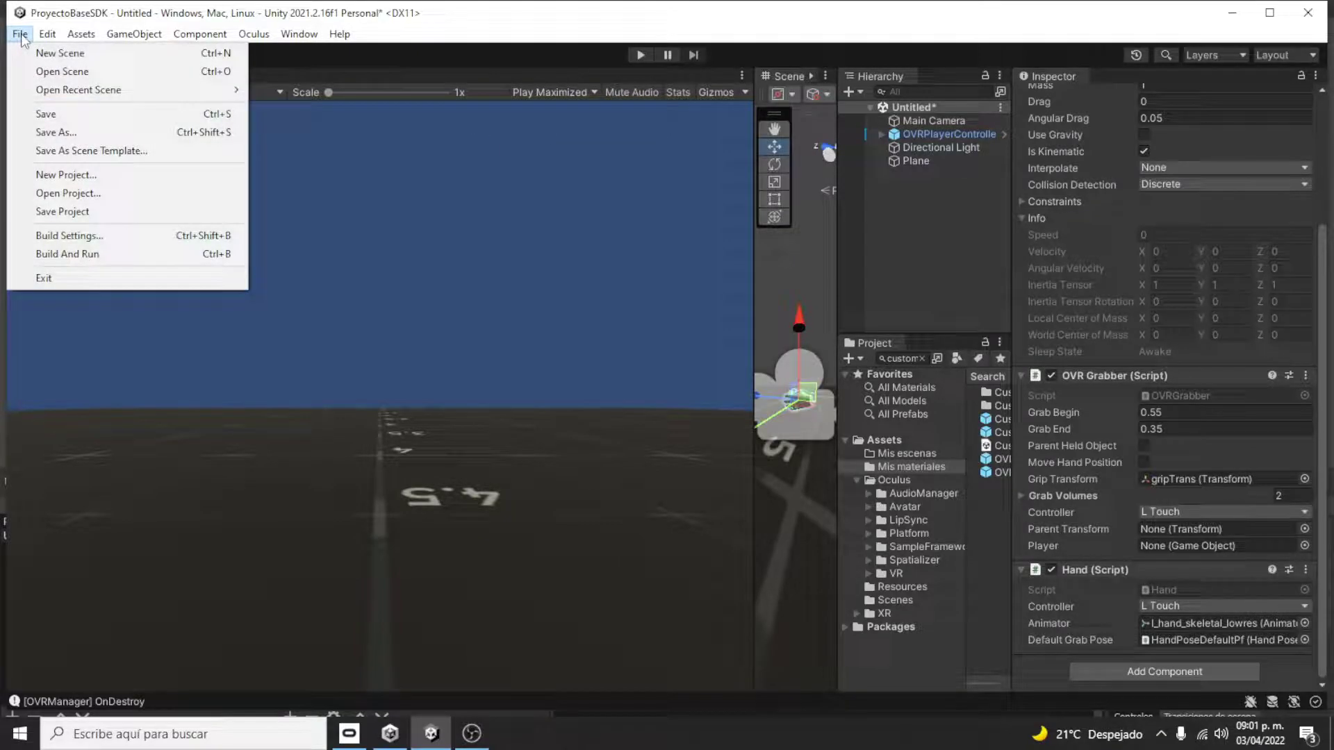
{"action": "left_click", "coordinate": [69, 115]}
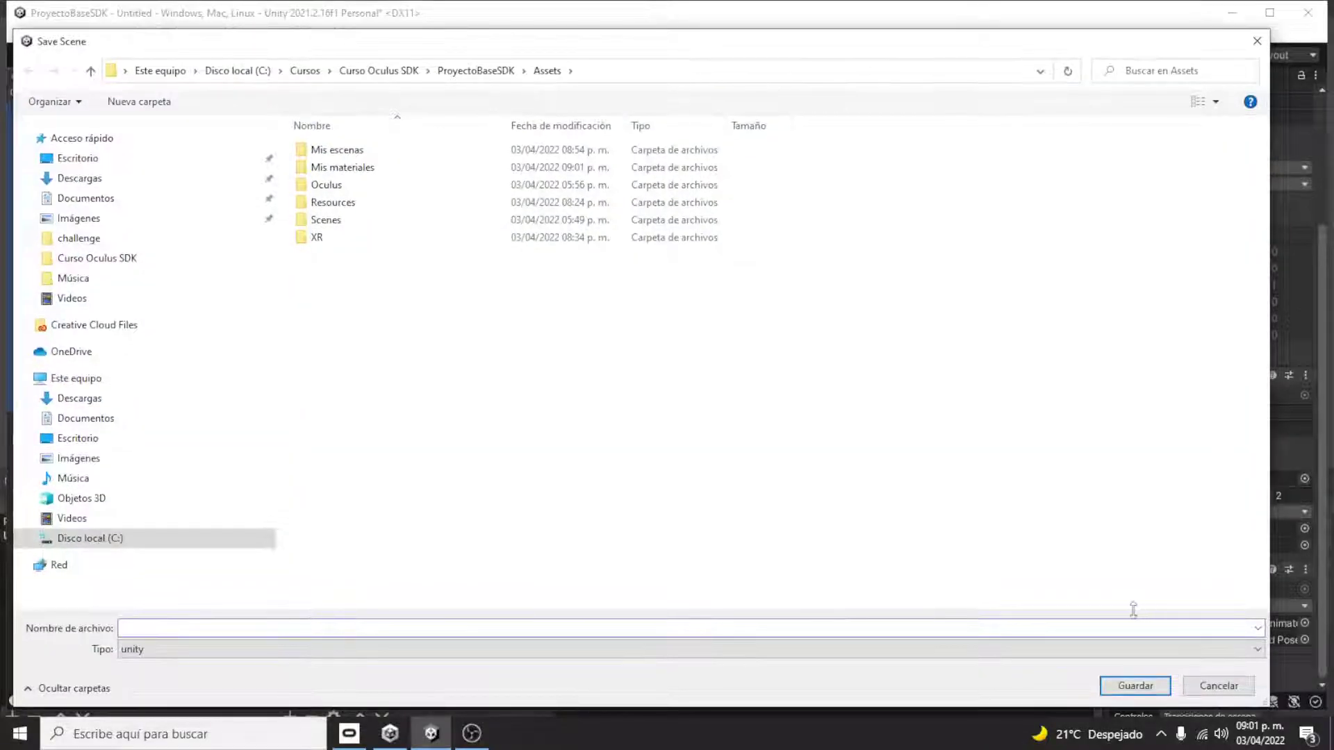
{"action": "left_click", "coordinate": [1230, 686]}
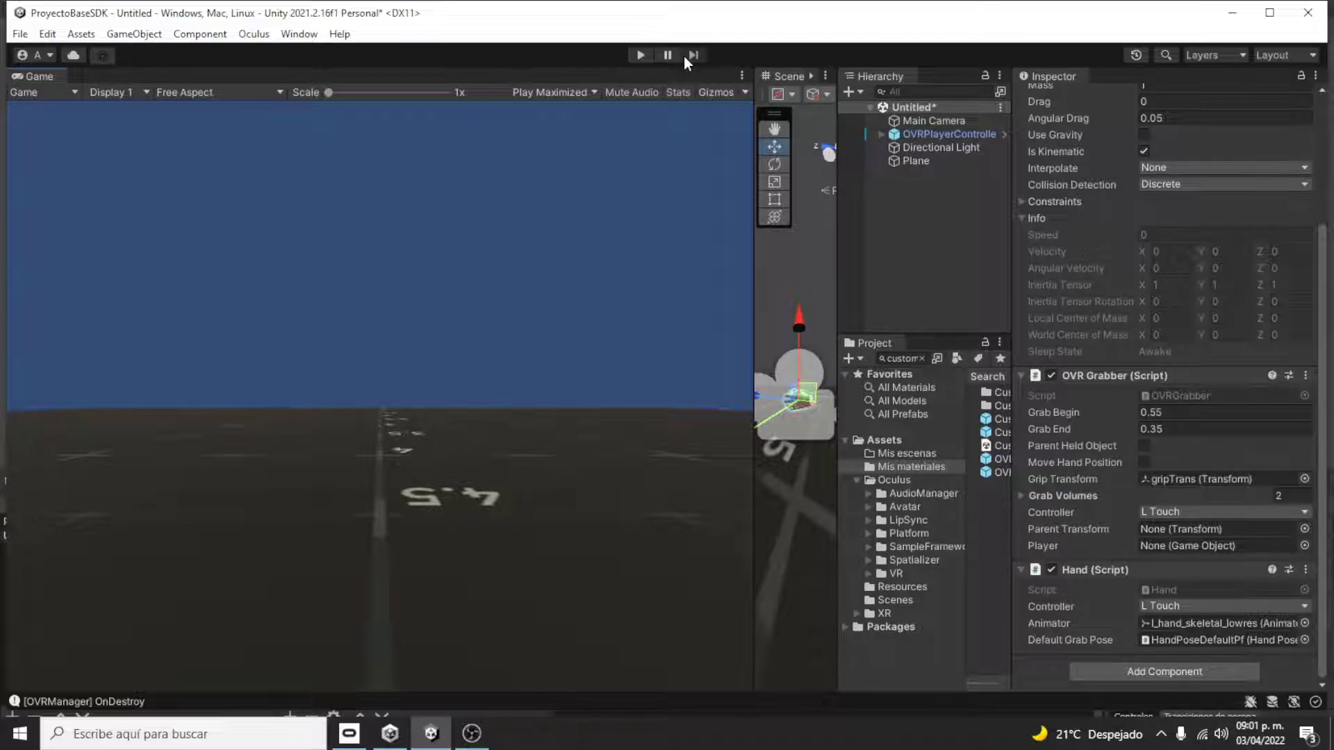
{"action": "left_click", "coordinate": [640, 55]}
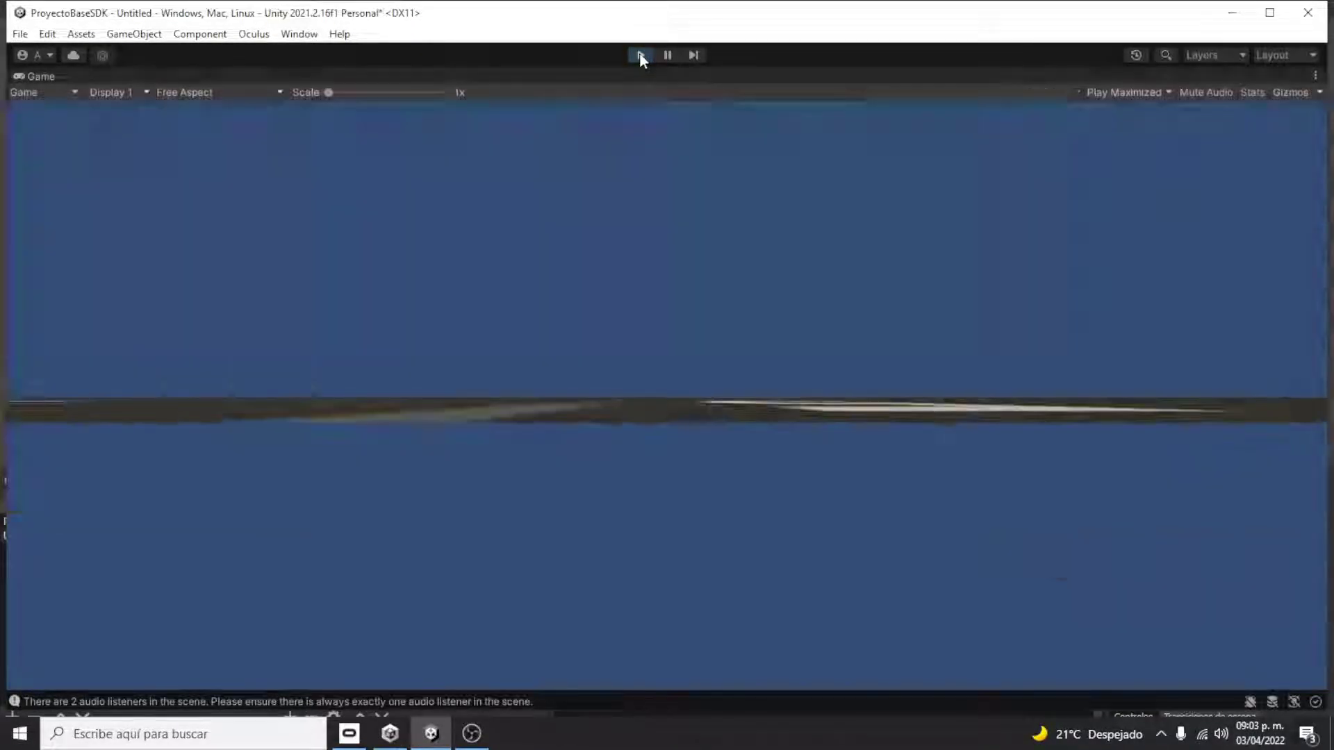
{"action": "left_click", "coordinate": [640, 56]}
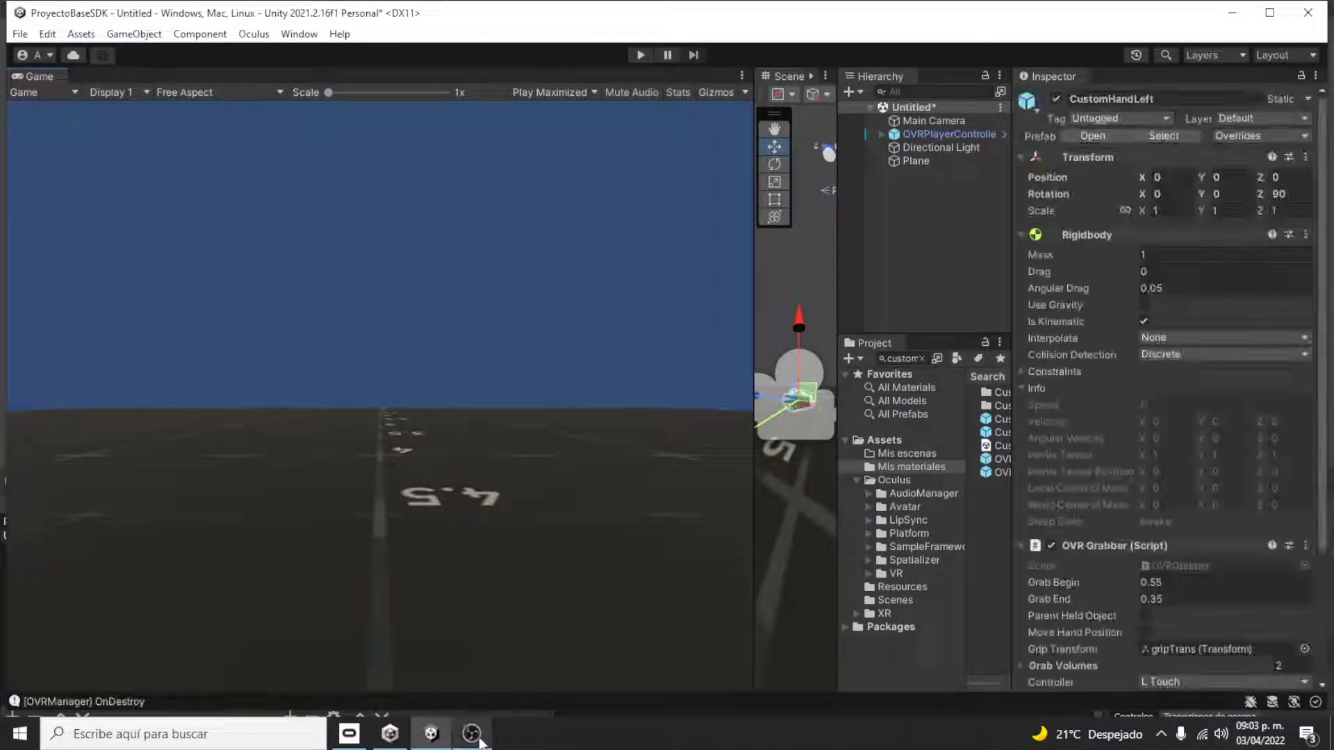